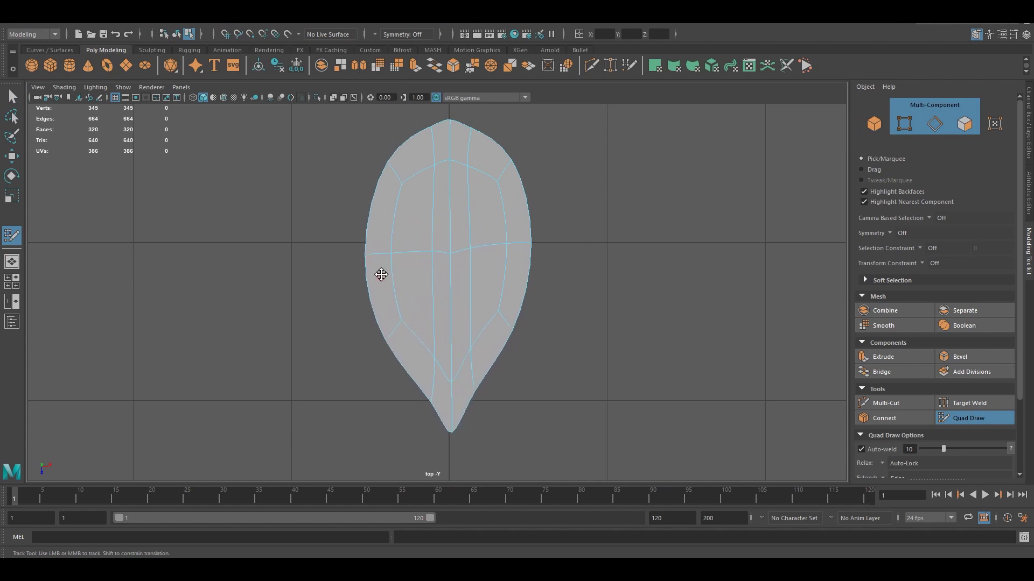
Move and scale the selected leaf vertices to curve the leaf shape.
{"action": "middle_click_drag", "start_coordinate": [445, 127], "coordinate": [445, 139], "text": "alt"}
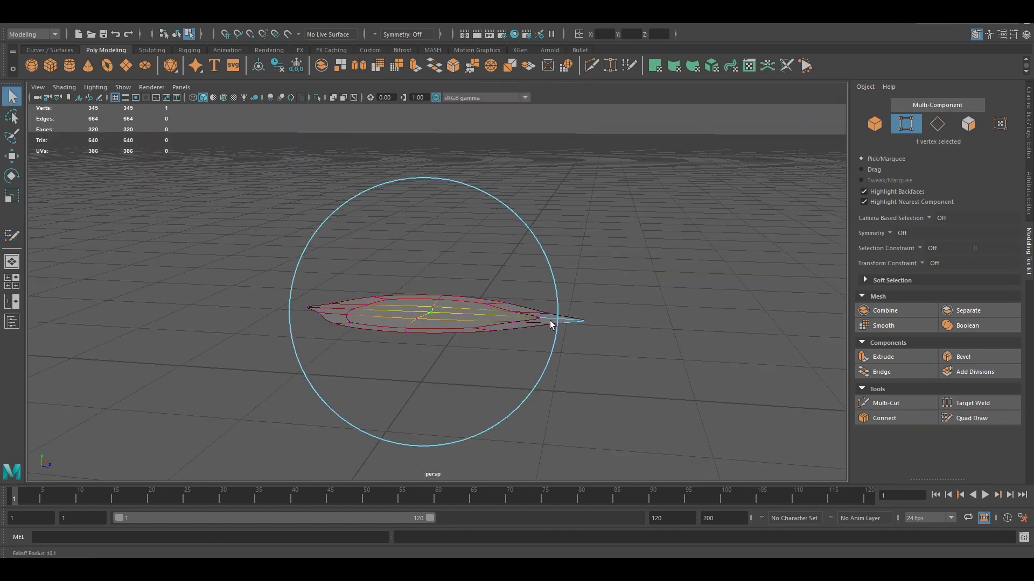
{"action": "key", "text": "w"}
{"action": "mouse_move", "coordinate": [573, 338]}
{"action": "left_mouse_down", "text": "alt"}
{"action": "mouse_move", "coordinate": [409, 290]}
{"action": "mouse_move", "coordinate": [503, 283]}
{"action": "mouse_move", "coordinate": [443, 288]}
{"action": "left_mouse_up", "text": "alt"}
{"action": "key", "text": "r"}
Check the curved leaf tip in the full-size top view and from a low perspective angle.
{"action": "key", "text": "space"}
{"action": "key", "text": "space"}
{"action": "key", "text": "q"}
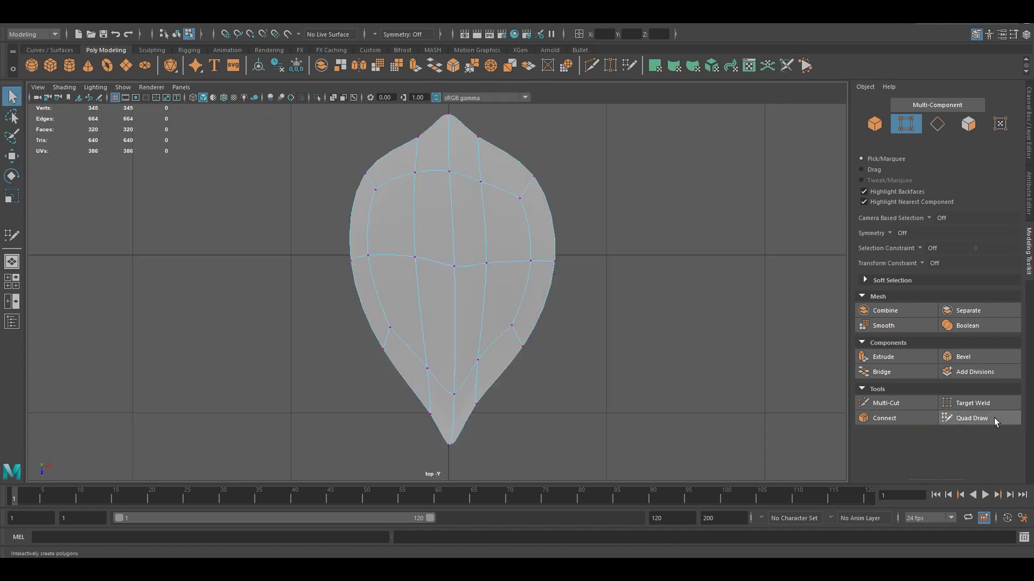
{"action": "middle_click_drag", "start_coordinate": [441, 139], "coordinate": [443, 178], "text": "alt"}
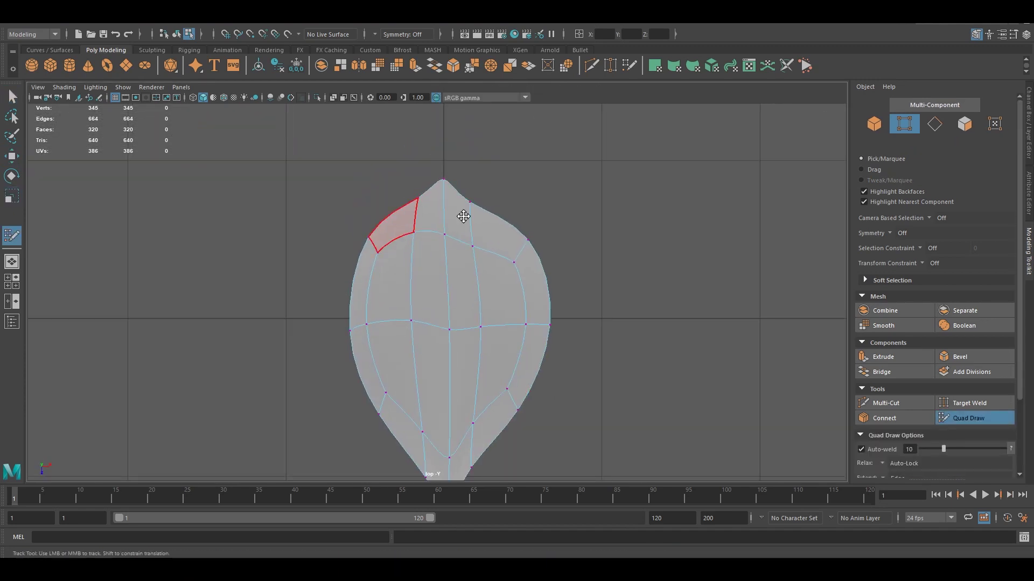
{"action": "key", "text": "space"}
{"action": "key", "text": "space"}
{"action": "key", "text": "q"}
{"action": "key", "text": "F8"}
{"action": "mouse_move", "coordinate": [457, 288]}
{"action": "left_mouse_down", "text": "alt"}
{"action": "mouse_move", "coordinate": [435, 307]}
{"action": "mouse_move", "coordinate": [469, 317]}
{"action": "mouse_move", "coordinate": [421, 294]}
{"action": "left_mouse_up", "text": "alt"}
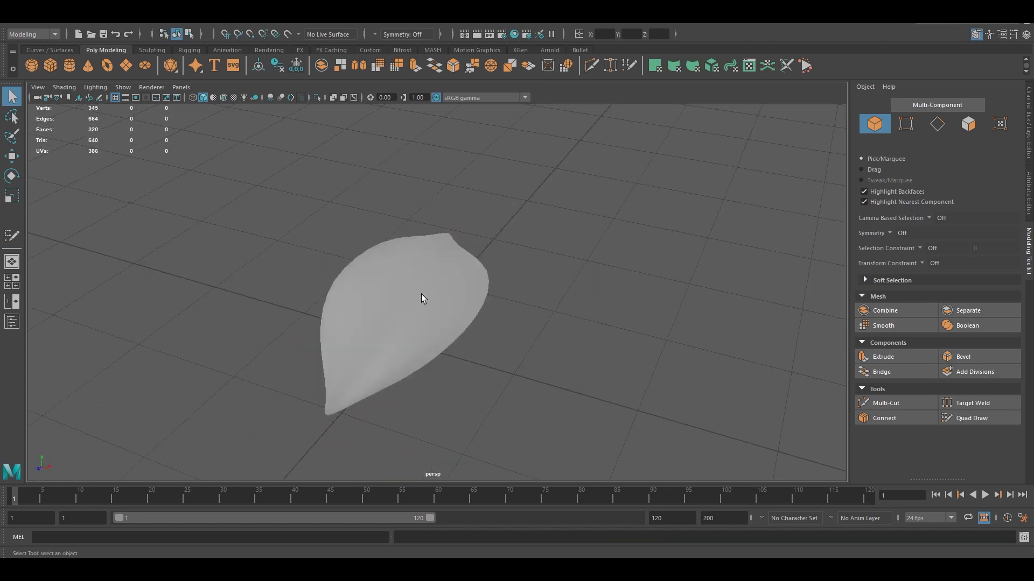
Select the leaf-tip components in top view, then select the finished leaf object.
{"action": "key", "text": "space"}
{"action": "key", "text": "space"}
{"action": "key", "text": "F8"}
{"action": "left_click_drag", "start_coordinate": [422, 219], "coordinate": [450, 261]}
{"action": "key", "text": "F8"}
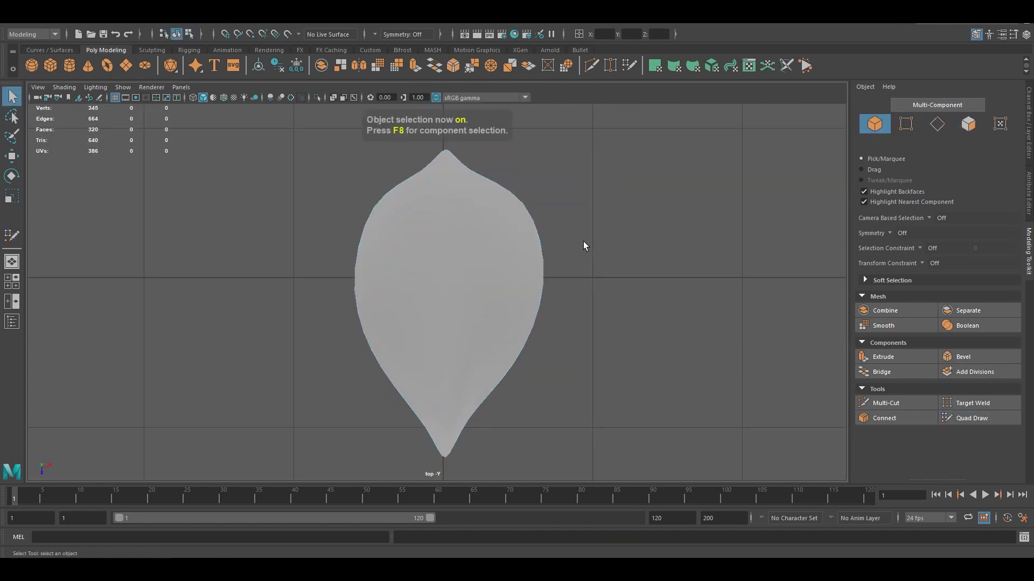
{"action": "left_click", "coordinate": [418, 208]}
Duplicate the leaf with Ctrl+D and shrink the copy beside the original.
{"action": "key", "text": "w"}
{"action": "scroll", "coordinate": [418, 209], "scroll_direction": "down", "scroll_amount": 2}
{"action": "key", "text": "ctrl+d"}
{"action": "key", "text": "F8"}
{"action": "key", "text": "r"}
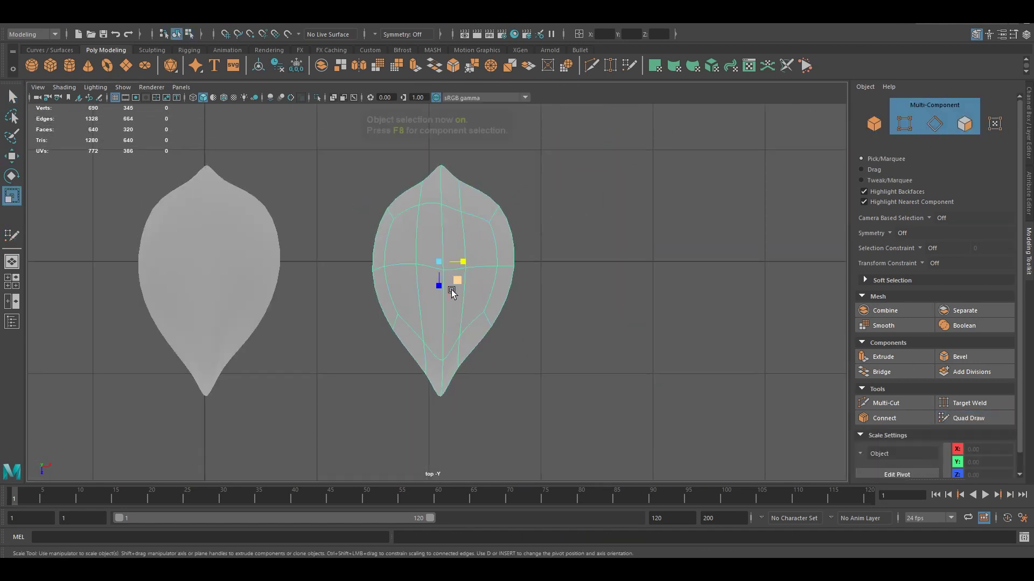
{"action": "key", "text": "F8"}
{"action": "left_click_drag", "start_coordinate": [448, 275], "coordinate": [404, 261]}
{"action": "key", "text": "w"}
{"action": "middle_click_drag", "start_coordinate": [548, 339], "coordinate": [606, 338], "text": "alt"}
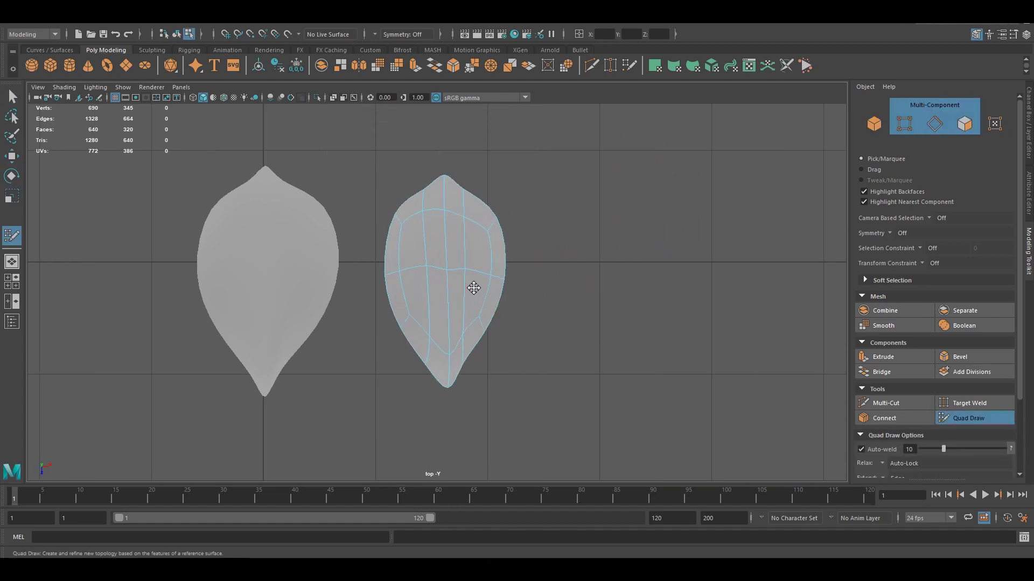
Duplicate the smaller leaf, move the third copy right and shrink it uniformly.
{"action": "key", "text": "q"}
{"action": "key", "text": "F8"}
{"action": "middle_click_drag", "start_coordinate": [443, 268], "coordinate": [429, 272], "text": "alt"}
{"action": "left_click", "coordinate": [968, 419]}
{"action": "key", "text": "q"}
{"action": "key", "text": "ctrl+d"}
{"action": "left_click_drag", "start_coordinate": [452, 268], "coordinate": [612, 273]}
{"action": "middle_click_drag", "start_coordinate": [612, 273], "coordinate": [538, 280], "text": "alt"}
{"action": "left_click_drag", "start_coordinate": [520, 280], "coordinate": [495, 280]}
Relax the vertices of the third, right-hand leaf with Quad Draw.
{"action": "key", "text": "g"}
{"action": "mouse_move", "coordinate": [496, 280]}
{"action": "right_mouse_down", "text": "alt"}
{"action": "mouse_move", "coordinate": [485, 237]}
{"action": "mouse_move", "coordinate": [468, 227]}
{"action": "right_mouse_up", "text": "alt"}
{"action": "left_click_drag", "start_coordinate": [495, 434], "coordinate": [516, 411], "text": "shift"}
{"action": "scroll", "coordinate": [503, 411], "scroll_direction": "down", "scroll_amount": 3}
{"action": "key", "text": "q"}
{"action": "scroll", "coordinate": [550, 382], "scroll_direction": "down", "scroll_amount": 3}
{"action": "key", "text": "F8"}
{"action": "scroll", "coordinate": [549, 381], "scroll_direction": "down", "scroll_amount": 2}
Refine the right leaf's retopology with Quad Draw, then view all three leaves together.
{"action": "middle_click_drag", "start_coordinate": [499, 292], "coordinate": [457, 292], "text": "alt"}
{"action": "left_click_drag", "start_coordinate": [456, 293], "coordinate": [389, 161], "text": "alt"}
{"action": "left_click", "coordinate": [465, 298]}
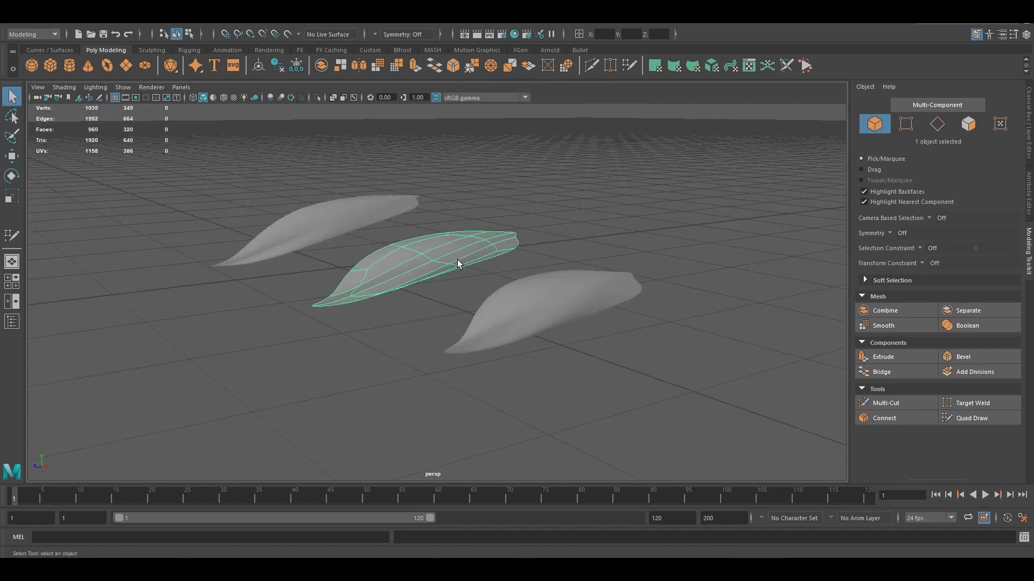
{"action": "key", "text": "F8"}
{"action": "mouse_move", "coordinate": [451, 288]}
{"action": "left_mouse_down", "text": "alt"}
{"action": "mouse_move", "coordinate": [422, 300]}
{"action": "mouse_move", "coordinate": [404, 242]}
{"action": "mouse_move", "coordinate": [377, 301]}
{"action": "mouse_move", "coordinate": [336, 322]}
{"action": "mouse_move", "coordinate": [377, 269]}
{"action": "left_mouse_up", "text": "alt"}
{"action": "left_click", "coordinate": [458, 323]}
{"action": "left_click", "coordinate": [958, 418]}
{"action": "mouse_move", "coordinate": [458, 323]}
{"action": "left_mouse_down", "text": "alt"}
{"action": "mouse_move", "coordinate": [509, 340]}
{"action": "mouse_move", "coordinate": [439, 319]}
{"action": "mouse_move", "coordinate": [388, 326]}
{"action": "mouse_move", "coordinate": [436, 366]}
{"action": "left_mouse_up", "text": "alt"}
{"action": "key", "text": "F8"}
{"action": "key", "text": "w"}
{"action": "left_click_drag", "start_coordinate": [540, 371], "coordinate": [350, 188], "text": "alt"}
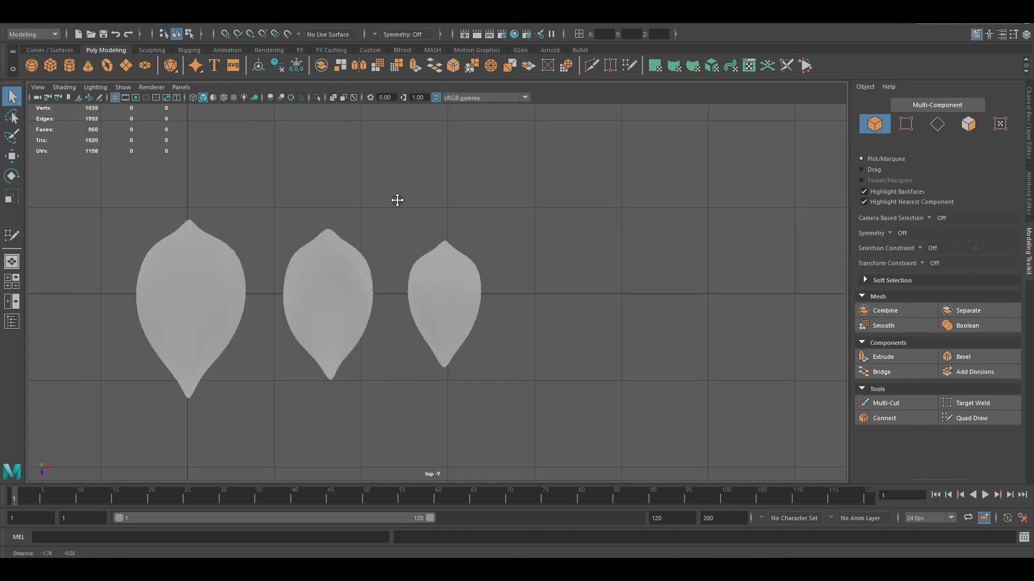
Select a leaf mesh and switch the leaves to smooth preview with the 3 key.
{"action": "left_click", "coordinate": [373, 320]}
{"action": "left_click_drag", "start_coordinate": [374, 319], "coordinate": [347, 196], "text": "alt"}
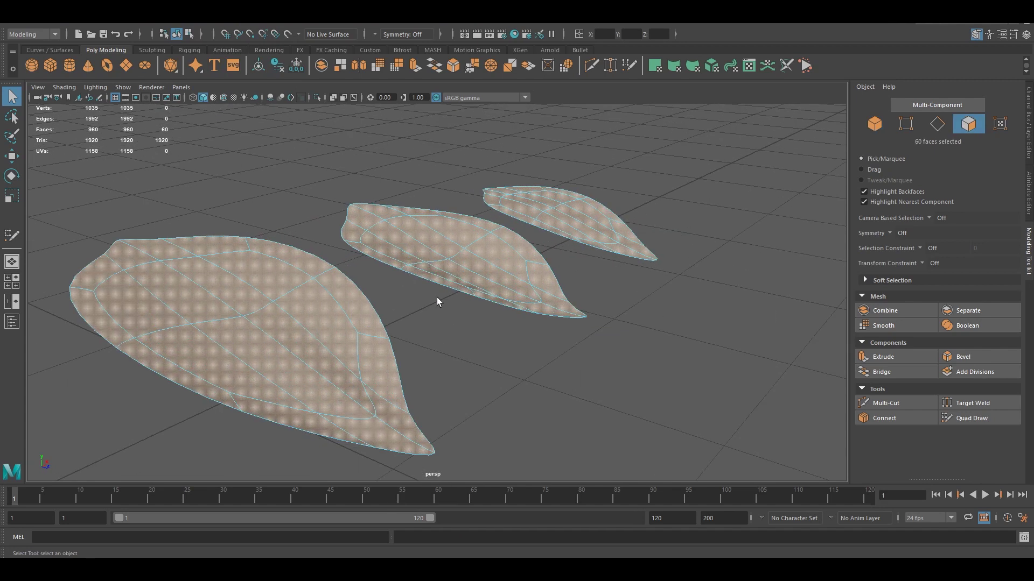
{"action": "key", "text": "3"}
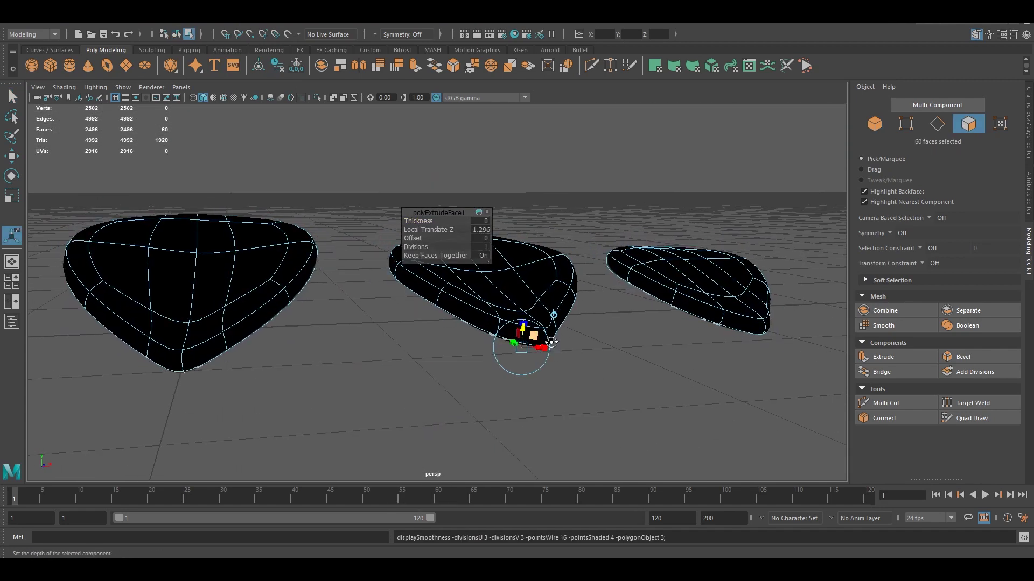
{"action": "left_click_drag", "start_coordinate": [493, 328], "coordinate": [543, 299], "text": "alt"}
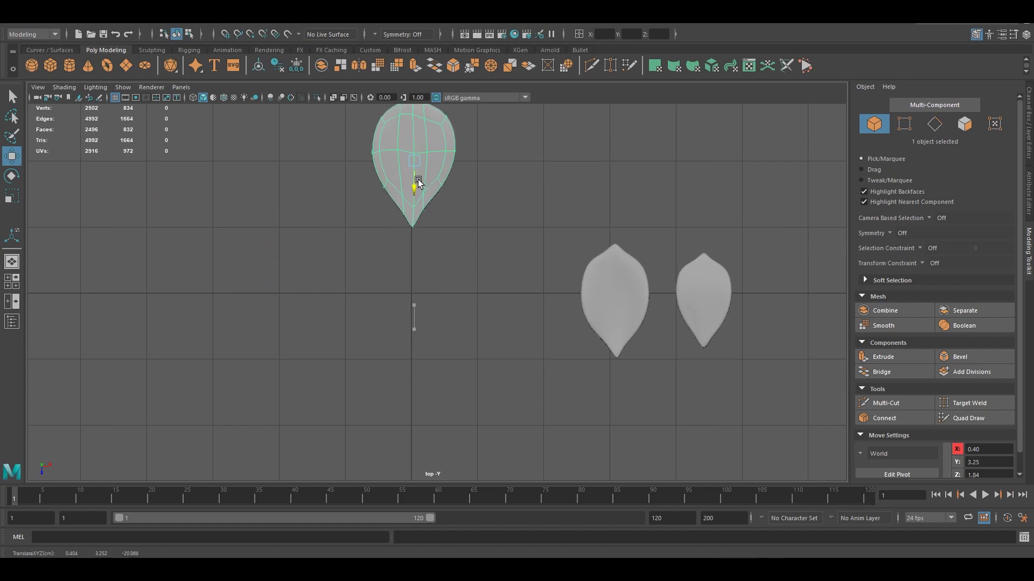
Set the leaf's pivot and Duplicate Special it 9 times with 40° Y rotation.
{"action": "key", "text": "d"}
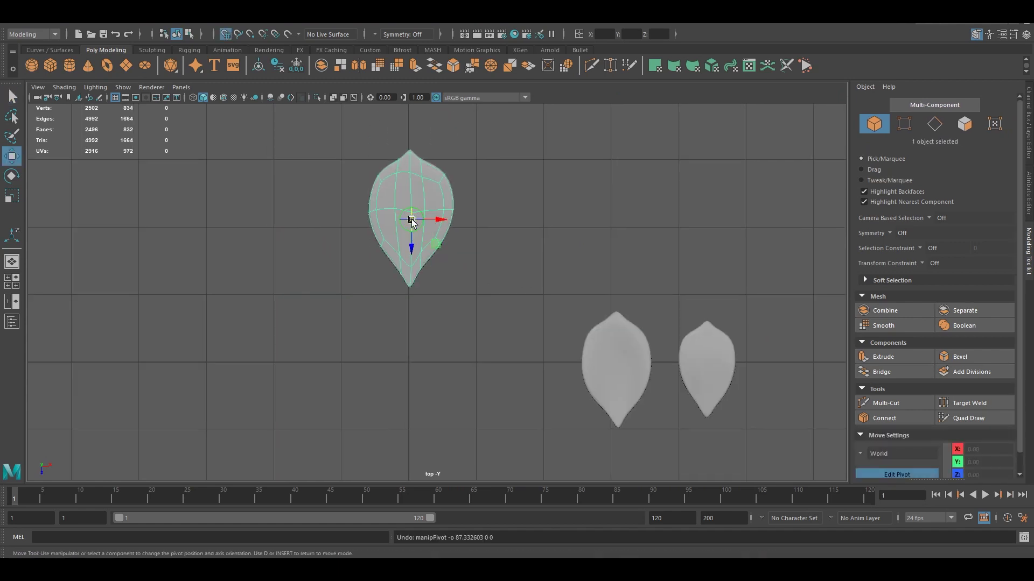
{"action": "left_click", "coordinate": [31, 25]}
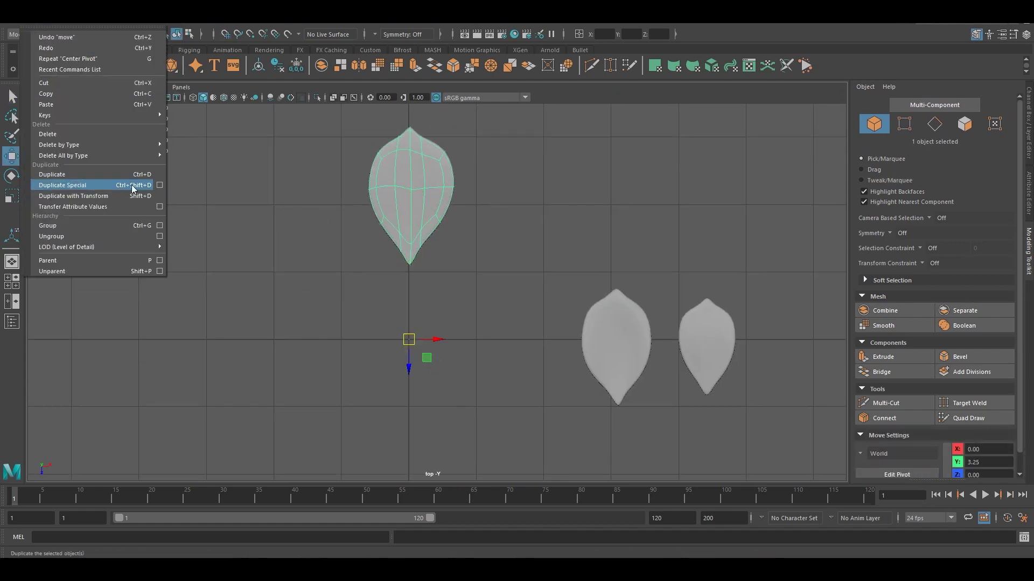
{"action": "left_click", "coordinate": [160, 184]}
{"action": "left_click_drag", "start_coordinate": [909, 176], "coordinate": [683, 218]}
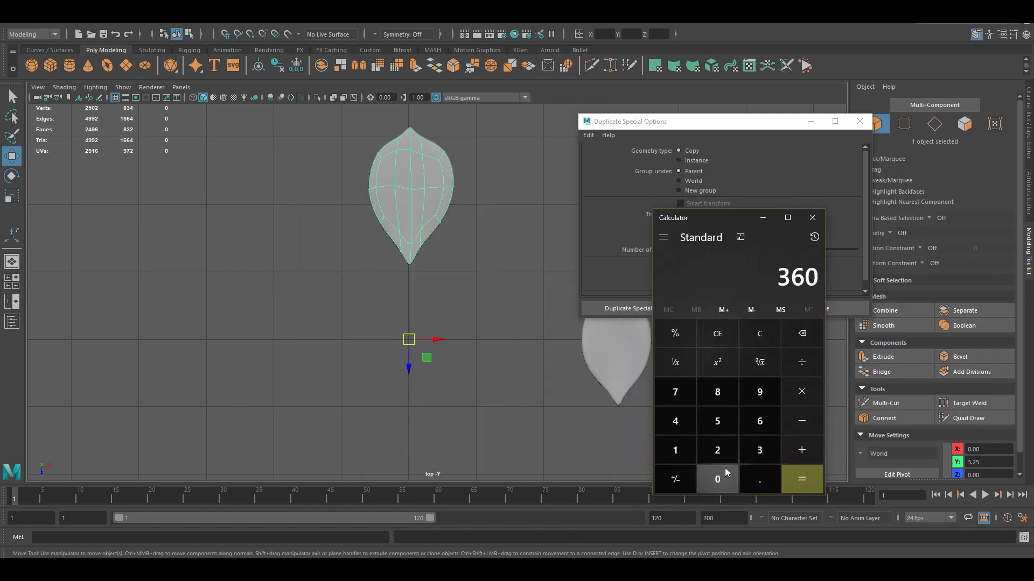
{"action": "left_click", "coordinate": [759, 392]}
{"action": "left_click", "coordinate": [802, 478]}
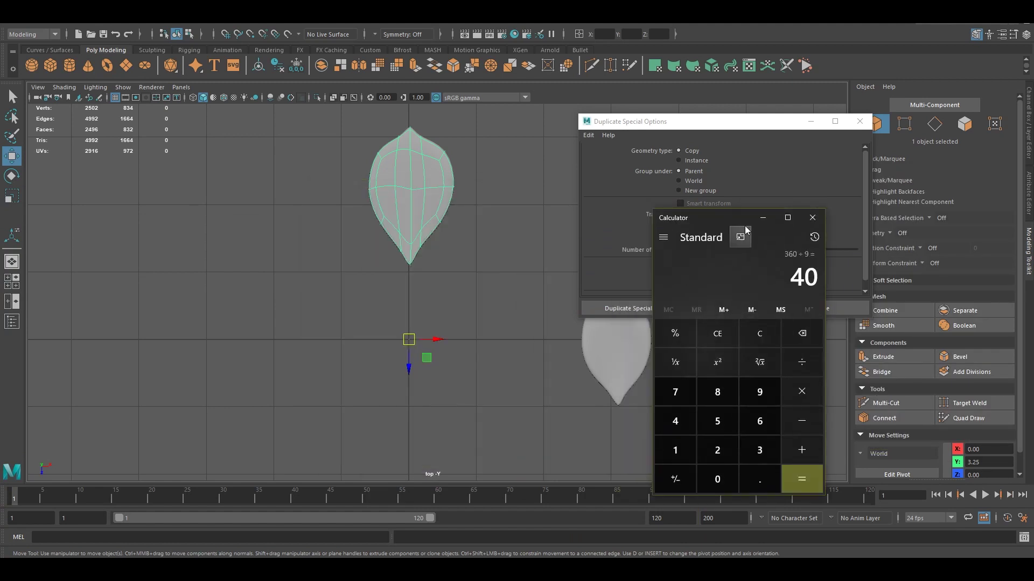
{"action": "left_click_drag", "start_coordinate": [700, 218], "coordinate": [467, 208]}
{"action": "double_click", "coordinate": [740, 226]}
{"action": "left_click", "coordinate": [650, 309]}
Move the two loose leaves right, away from the ring, and select the top petal.
{"action": "middle_click_drag", "start_coordinate": [493, 261], "coordinate": [513, 240], "text": "alt"}
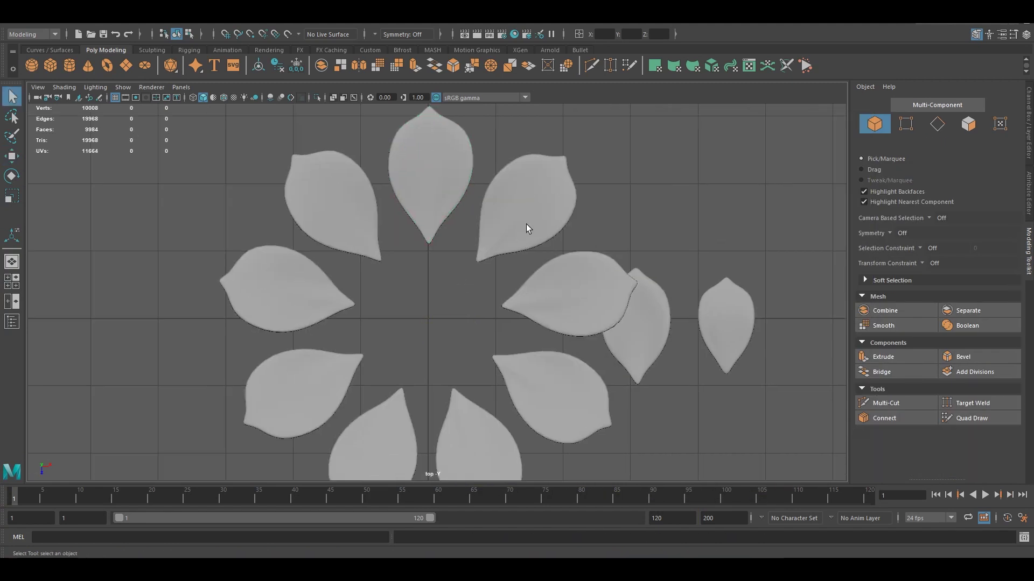
{"action": "scroll", "coordinate": [480, 277], "scroll_direction": "down", "scroll_amount": 2}
{"action": "mouse_move", "coordinate": [571, 253]}
{"action": "left_mouse_down"}
{"action": "mouse_move", "coordinate": [603, 309]}
{"action": "mouse_move", "coordinate": [614, 307]}
{"action": "left_mouse_up"}
{"action": "key", "text": "w"}
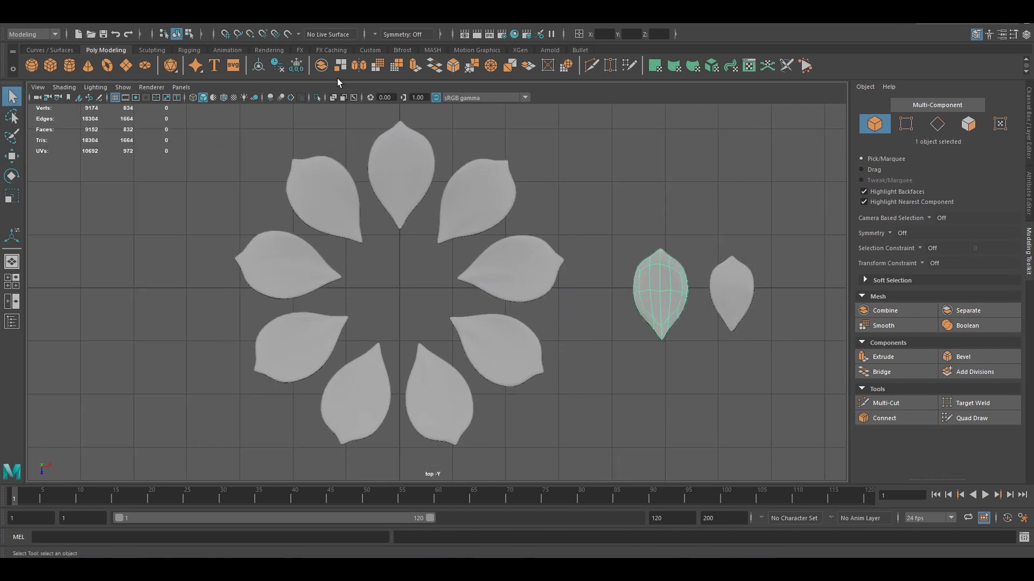
{"action": "middle_click_drag", "start_coordinate": [463, 141], "coordinate": [644, 192], "text": "alt"}
{"action": "left_click", "coordinate": [441, 178]}
{"action": "middle_click_drag", "start_coordinate": [464, 191], "coordinate": [463, 238], "text": "alt"}
{"action": "key", "text": "w"}
{"action": "mouse_move", "coordinate": [453, 258]}
{"action": "left_mouse_down", "text": "alt"}
{"action": "mouse_move", "coordinate": [566, 242]}
{"action": "mouse_move", "coordinate": [374, 211]}
{"action": "left_mouse_up", "text": "alt"}
Undo the ring, reposition the petal above the centre, and recreate the 40° ring.
{"action": "key", "text": "ctrl+z"}
{"action": "key", "text": "ctrl+z"}
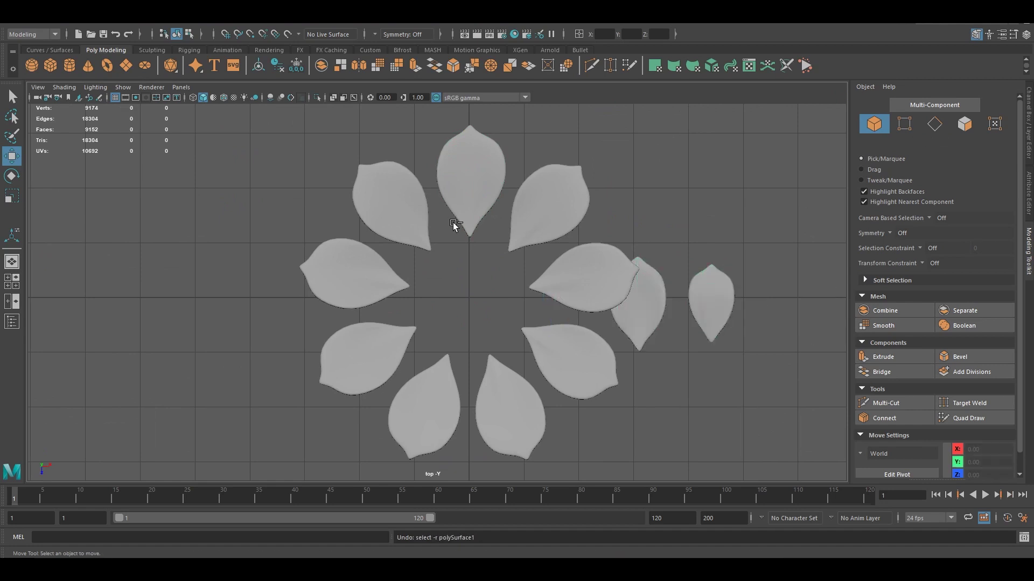
{"action": "key", "text": "ctrl+z"}
{"action": "middle_click_drag", "start_coordinate": [474, 308], "coordinate": [402, 309], "text": "alt"}
{"action": "left_click_drag", "start_coordinate": [399, 318], "coordinate": [399, 329]}
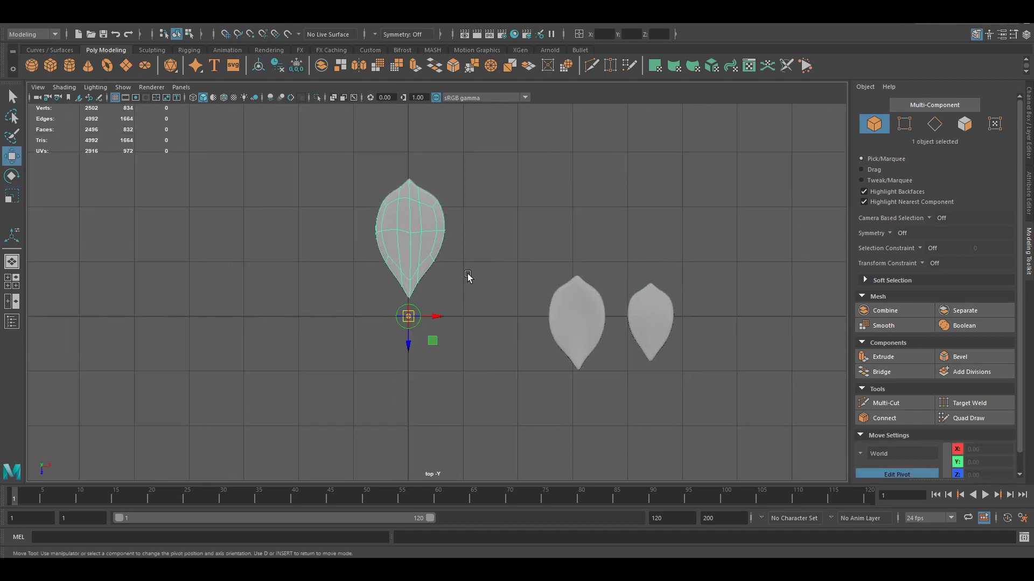
{"action": "left_click", "coordinate": [619, 308]}
{"action": "key", "text": "ctrl+z"}
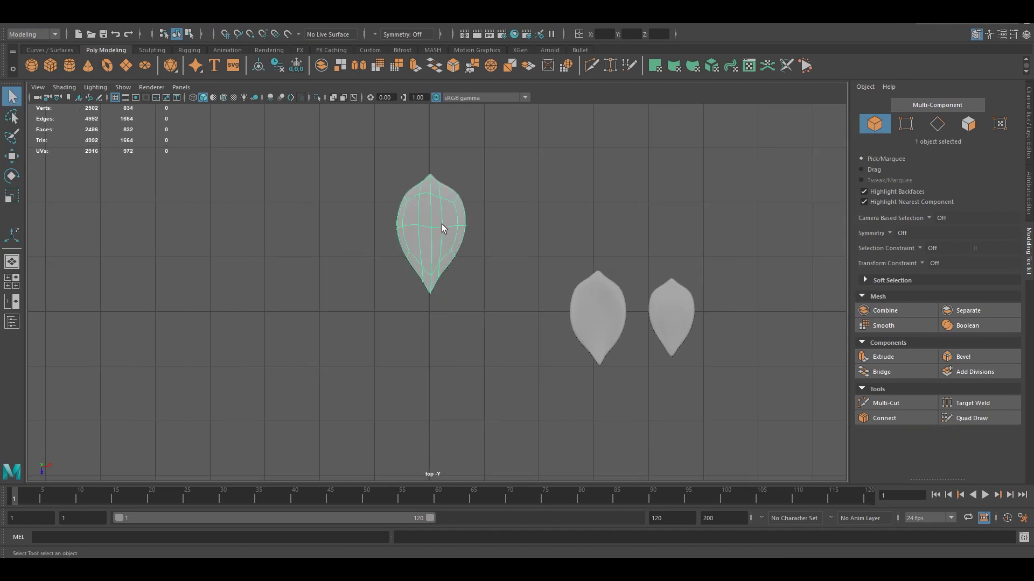
{"action": "key", "text": "shift+z"}
{"action": "key", "text": "q"}
{"action": "left_click", "coordinate": [609, 273]}
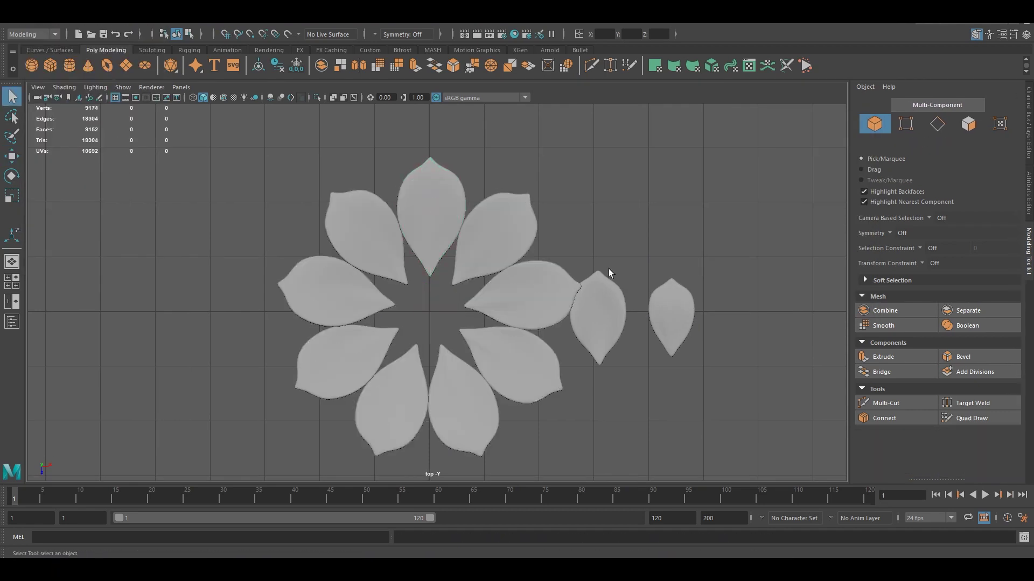
Move the loose leaves aside and set the medium petal's pivot.
{"action": "left_click_drag", "start_coordinate": [530, 312], "coordinate": [596, 312]}
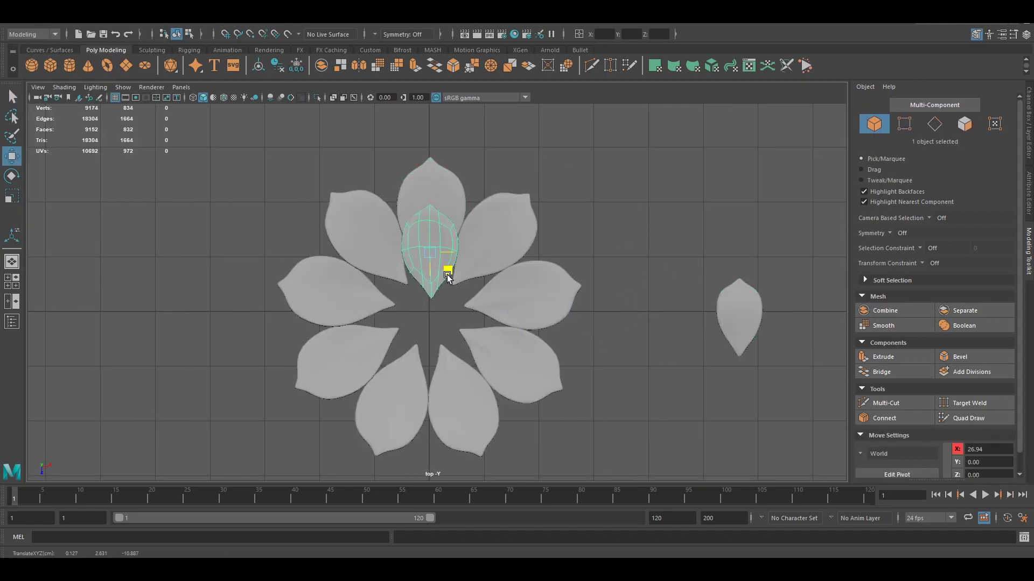
{"action": "key", "text": "space"}
{"action": "key", "text": "space"}
{"action": "mouse_move", "coordinate": [415, 260]}
{"action": "left_mouse_down", "text": "alt"}
{"action": "mouse_move", "coordinate": [415, 282]}
{"action": "mouse_move", "coordinate": [435, 242]}
{"action": "left_mouse_up", "text": "alt"}
{"action": "key", "text": "space"}
{"action": "key", "text": "d"}
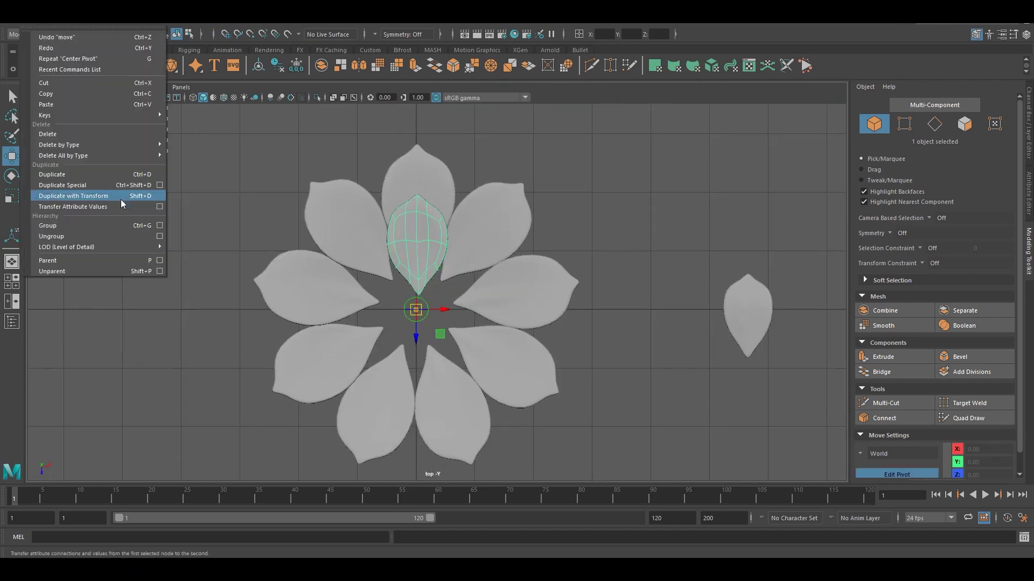
Duplicate Special the medium leaf 8 times at 45° Y rotation into an inner ring.
{"action": "left_click", "coordinate": [161, 198]}
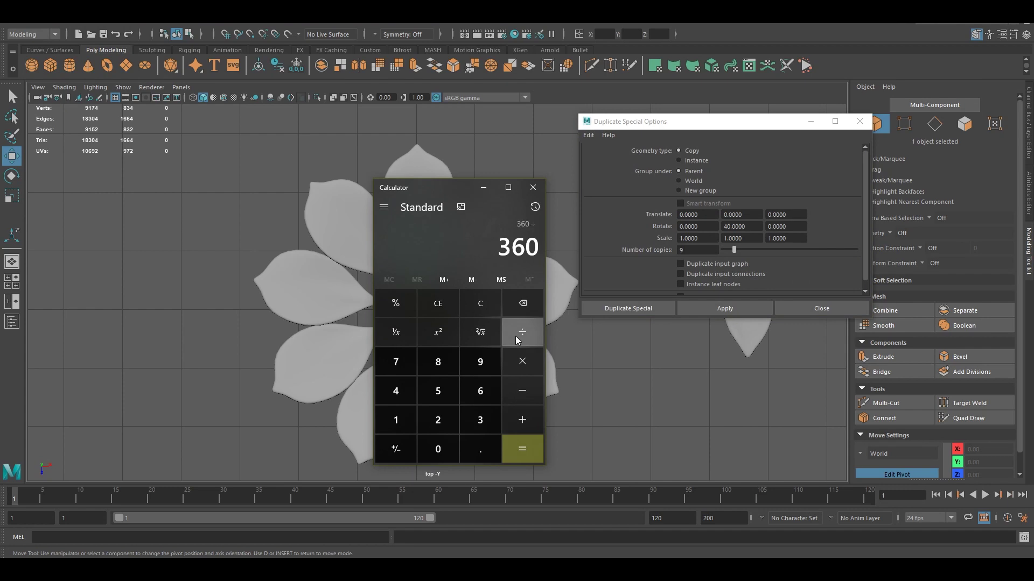
{"action": "left_click", "coordinate": [522, 334]}
{"action": "left_click", "coordinate": [438, 358]}
{"action": "key", "text": "Return"}
{"action": "left_click", "coordinate": [755, 226]}
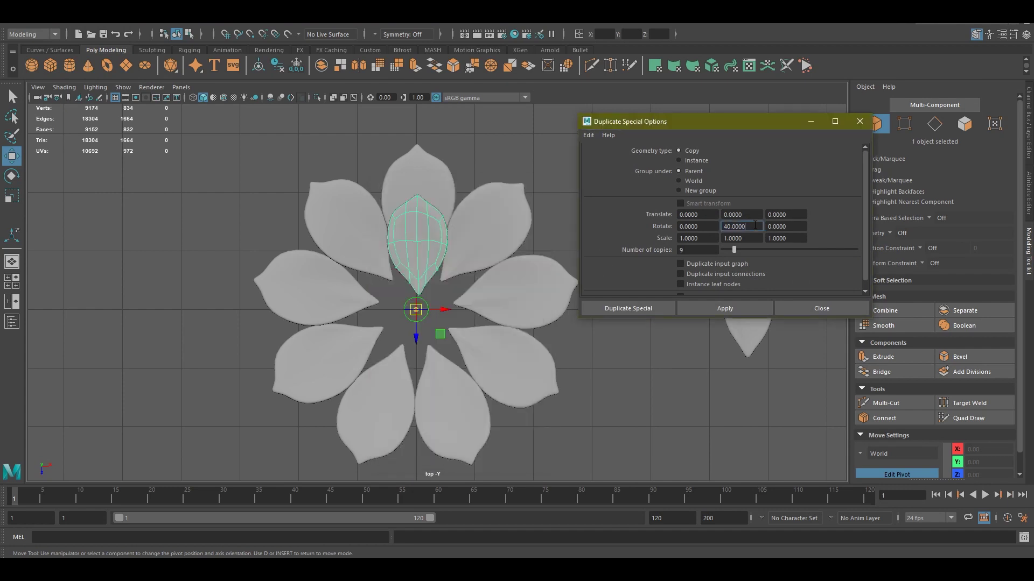
{"action": "type", "text": "45.0000"}
{"action": "left_click", "coordinate": [628, 308]}
Select the ring leaves and the separate small leaf from a near top-down view.
{"action": "key", "text": "q"}
{"action": "key", "text": "space"}
{"action": "key", "text": "space"}
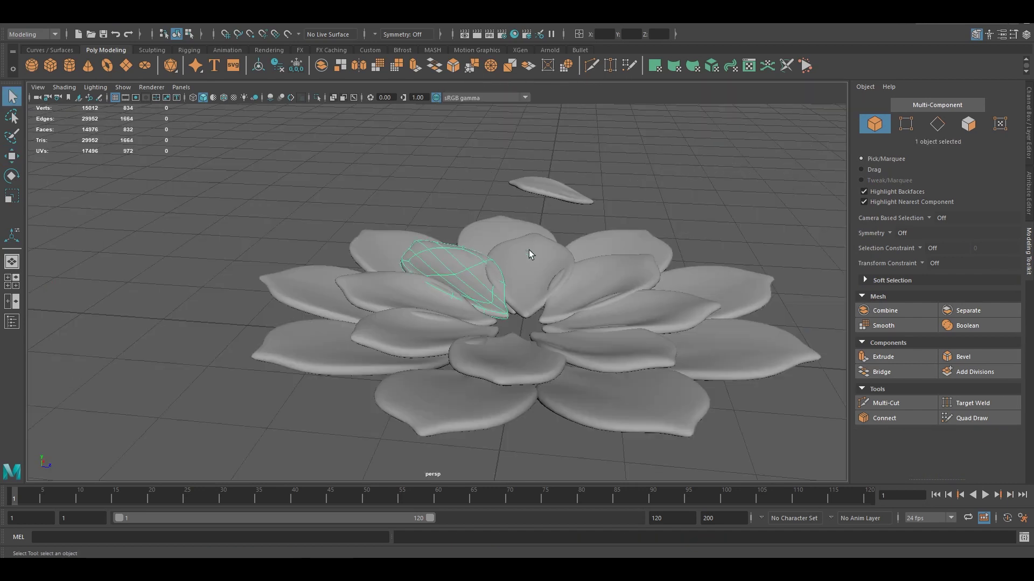
{"action": "mouse_move", "coordinate": [644, 308]}
{"action": "left_mouse_down", "text": "alt"}
{"action": "mouse_move", "coordinate": [263, 182]}
{"action": "mouse_move", "coordinate": [532, 329]}
{"action": "left_mouse_up", "text": "alt"}
{"action": "left_click", "coordinate": [663, 323]}
{"action": "mouse_move", "coordinate": [662, 323]}
{"action": "left_mouse_down", "text": "alt"}
{"action": "mouse_move", "coordinate": [440, 310]}
{"action": "mouse_move", "coordinate": [522, 366]}
{"action": "left_mouse_up", "text": "alt"}
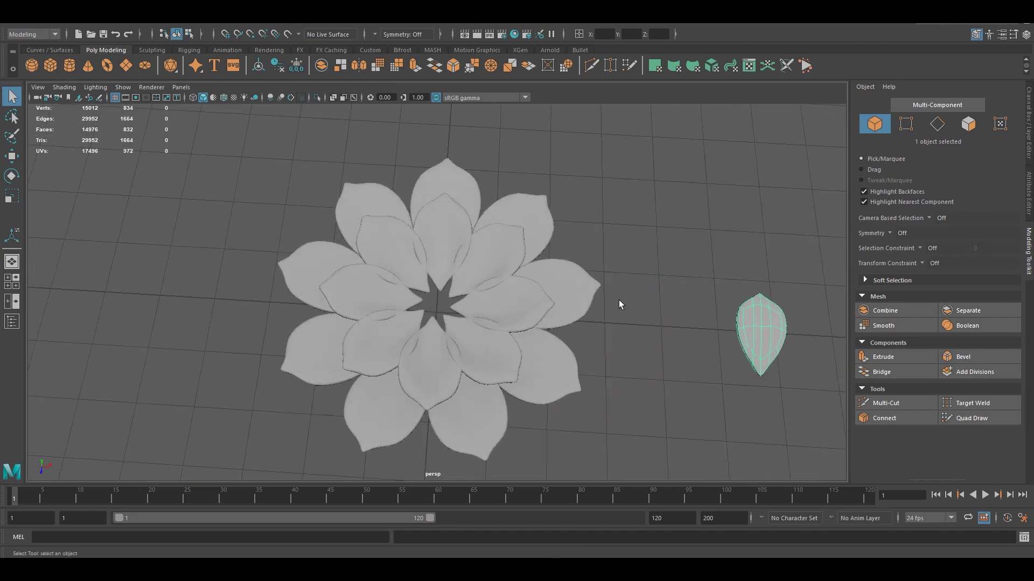
Place the small petal in the top-centre slot and select it.
{"action": "right_click_drag", "start_coordinate": [619, 305], "coordinate": [680, 317], "text": "alt+shift"}
{"action": "key", "text": "w"}
{"action": "key", "text": "ctrl+z"}
{"action": "key", "text": "space"}
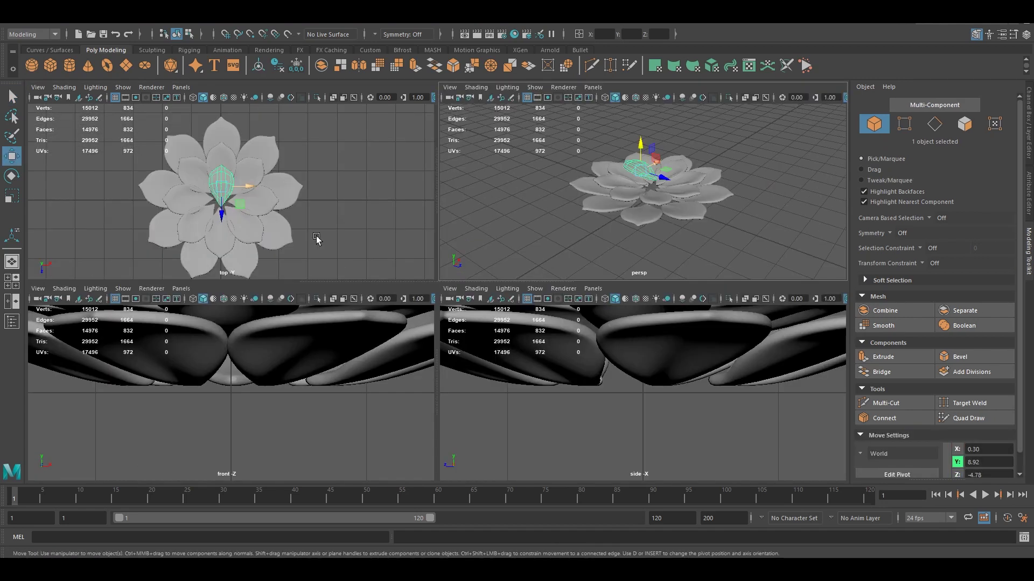
{"action": "key", "text": "space"}
{"action": "left_click", "coordinate": [433, 279]}
Duplicate Special the petal around the centre with 60° Y rotation.
{"action": "key", "text": "alt+Tab"}
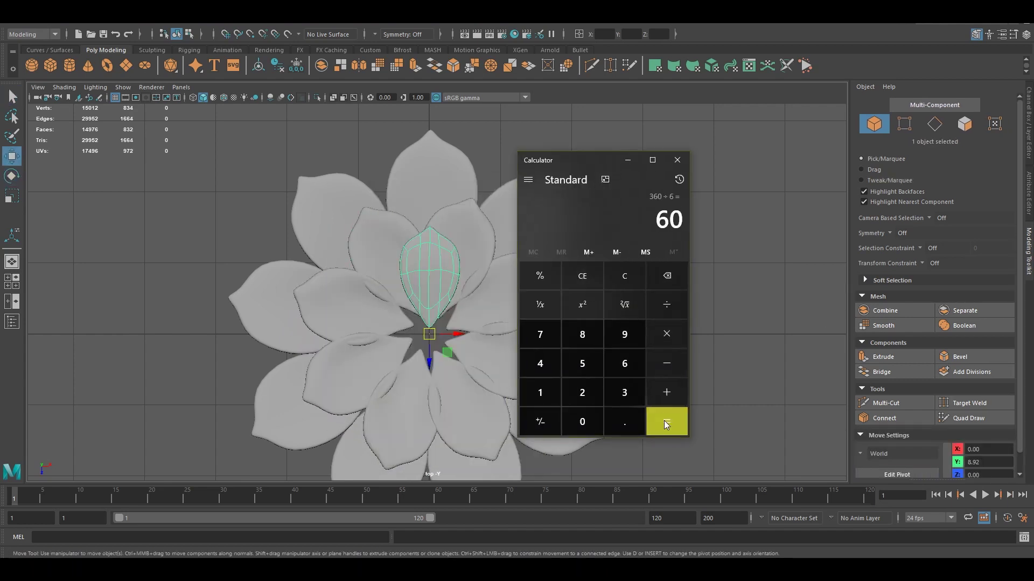
{"action": "key", "text": "alt+Tab"}
{"action": "left_click", "coordinate": [27, 16]}
{"action": "left_click", "coordinate": [156, 175]}
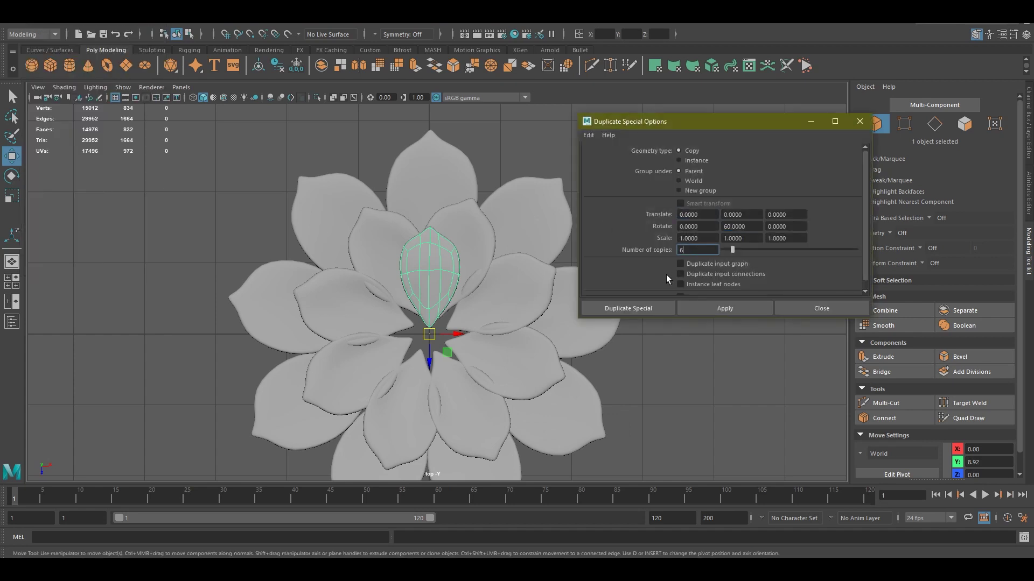
{"action": "left_click", "coordinate": [628, 308]}
{"action": "key", "text": "q"}
Select the front and inner-ring petals while orbiting around the flower.
{"action": "left_click", "coordinate": [440, 354]}
{"action": "mouse_move", "coordinate": [440, 353]}
{"action": "left_mouse_down", "text": "alt"}
{"action": "mouse_move", "coordinate": [561, 288]}
{"action": "mouse_move", "coordinate": [432, 381]}
{"action": "left_mouse_up", "text": "alt"}
{"action": "left_click", "coordinate": [431, 381], "text": "shift"}
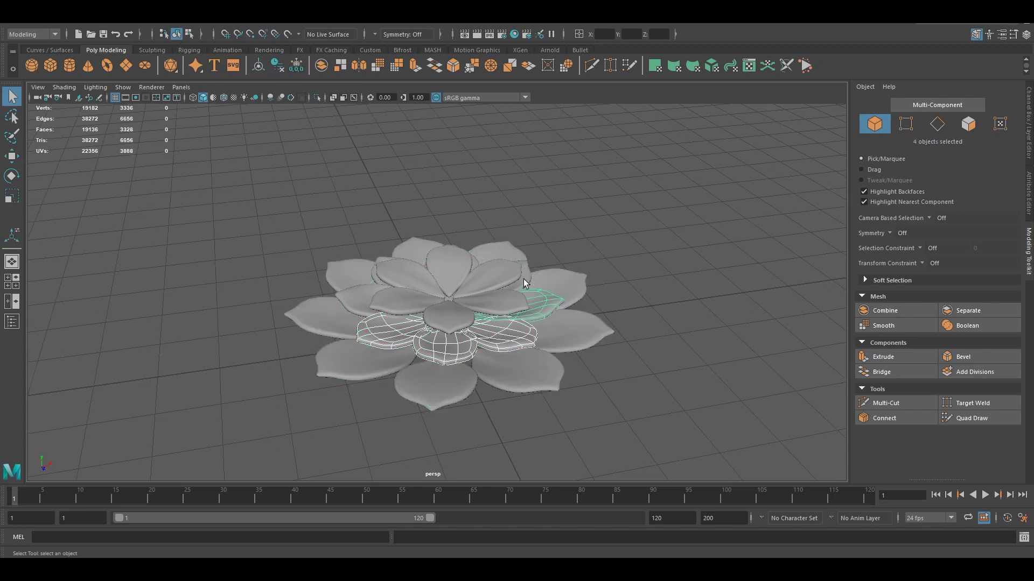
{"action": "left_click_drag", "start_coordinate": [525, 283], "coordinate": [357, 273], "text": "alt"}
{"action": "left_click", "coordinate": [357, 272]}
{"action": "mouse_move", "coordinate": [270, 127]}
{"action": "left_mouse_down", "text": "alt"}
{"action": "mouse_move", "coordinate": [461, 273]}
{"action": "mouse_move", "coordinate": [459, 370]}
{"action": "left_mouse_up", "text": "alt"}
{"action": "left_click", "coordinate": [455, 356]}
Scale and move the inner petal ring to nest inside the outer petals.
{"action": "key", "text": "r"}
{"action": "mouse_move", "coordinate": [466, 277]}
{"action": "left_mouse_down", "text": "alt"}
{"action": "mouse_move", "coordinate": [466, 323]}
{"action": "mouse_move", "coordinate": [478, 284]}
{"action": "mouse_move", "coordinate": [480, 360]}
{"action": "mouse_move", "coordinate": [477, 293]}
{"action": "mouse_move", "coordinate": [516, 338]}
{"action": "mouse_move", "coordinate": [501, 371]}
{"action": "mouse_move", "coordinate": [464, 347]}
{"action": "mouse_move", "coordinate": [455, 303]}
{"action": "mouse_move", "coordinate": [465, 315]}
{"action": "left_mouse_up", "text": "alt"}
{"action": "left_click", "coordinate": [478, 284]}
{"action": "key", "text": "w"}
{"action": "key", "text": "r"}
{"action": "key", "text": "F8"}
{"action": "key", "text": "q"}
Spread the inner petals' centre vertices outward so their tips curl upward.
{"action": "left_click", "coordinate": [464, 347]}
{"action": "key", "text": "e"}
{"action": "key", "text": "F9"}
{"action": "key", "text": "F8"}
{"action": "key", "text": "r"}
{"action": "mouse_move", "coordinate": [459, 196]}
{"action": "left_mouse_down", "text": "alt"}
{"action": "mouse_move", "coordinate": [452, 356]}
{"action": "mouse_move", "coordinate": [454, 314]}
{"action": "left_mouse_up", "text": "alt"}
Shrink the innermost petal ring to about half size and raise it upward.
{"action": "key", "text": "F8"}
{"action": "key", "text": "F8"}
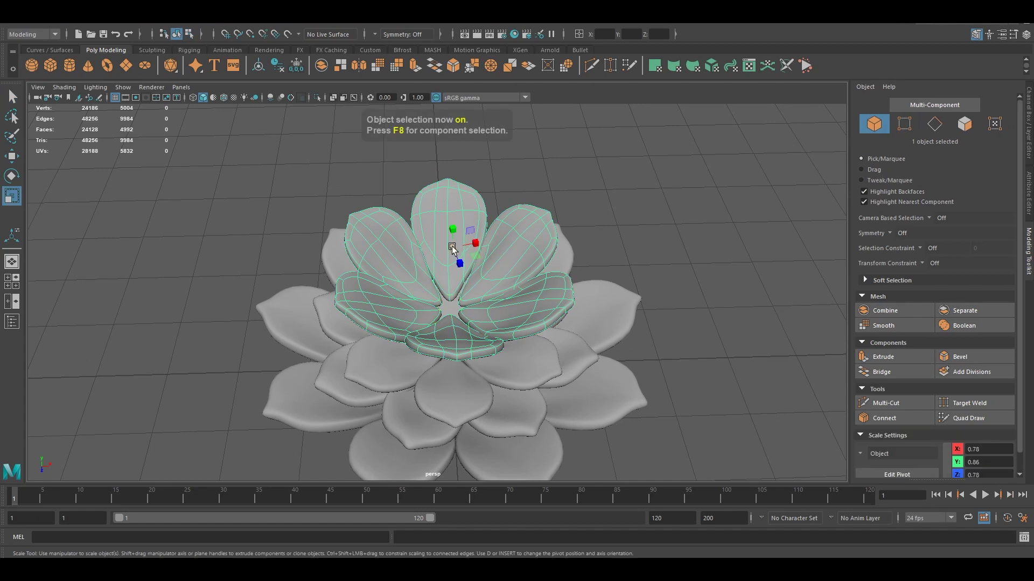
{"action": "left_click_drag", "start_coordinate": [455, 240], "coordinate": [442, 242]}
{"action": "mouse_move", "coordinate": [455, 302]}
{"action": "left_mouse_down", "text": "alt"}
{"action": "mouse_move", "coordinate": [457, 332]}
{"action": "mouse_move", "coordinate": [455, 305]}
{"action": "mouse_move", "coordinate": [439, 344]}
{"action": "mouse_move", "coordinate": [447, 301]}
{"action": "left_mouse_up", "text": "alt"}
{"action": "key", "text": "w"}
{"action": "mouse_move", "coordinate": [447, 302]}
{"action": "left_mouse_down"}
{"action": "mouse_move", "coordinate": [447, 291]}
{"action": "mouse_move", "coordinate": [496, 323]}
{"action": "mouse_move", "coordinate": [450, 346]}
{"action": "left_mouse_up"}
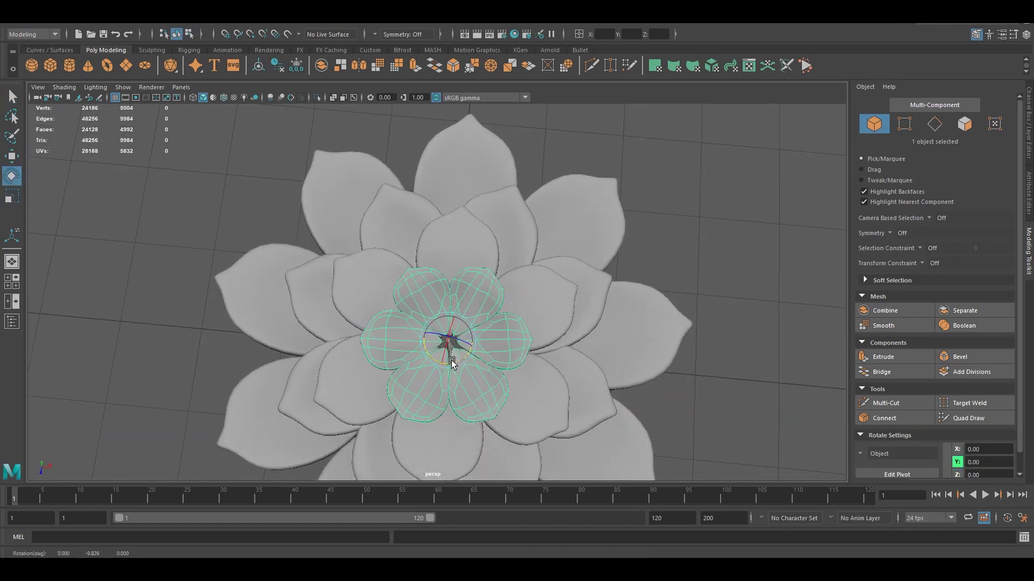
{"action": "key", "text": "q"}
Separate the inner petal ring into individual petals with Mesh > Separate.
{"action": "scroll", "coordinate": [450, 346], "scroll_direction": "down", "scroll_amount": 5}
{"action": "mouse_move", "coordinate": [446, 282]}
{"action": "left_mouse_down", "text": "alt"}
{"action": "mouse_move", "coordinate": [491, 307]}
{"action": "mouse_move", "coordinate": [457, 318]}
{"action": "left_mouse_up", "text": "alt"}
{"action": "left_click", "coordinate": [491, 310]}
{"action": "scroll", "coordinate": [457, 319], "scroll_direction": "up", "scroll_amount": 3}
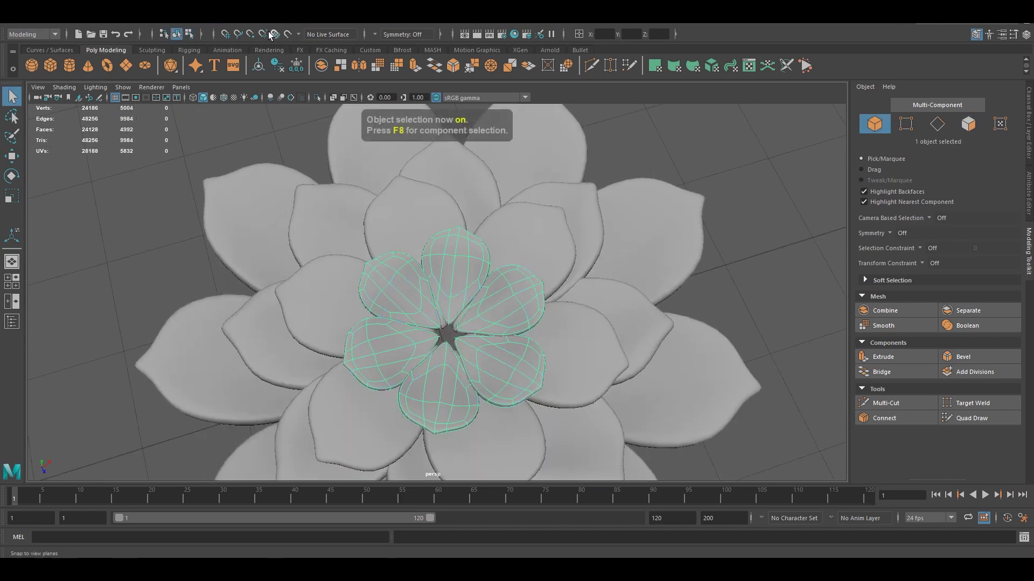
{"action": "left_click", "coordinate": [967, 311]}
Rebuild one inner petal with Quad Draw, relaxing its new mesh evenly.
{"action": "left_click", "coordinate": [442, 265]}
{"action": "mouse_move", "coordinate": [443, 265]}
{"action": "left_mouse_down", "text": "alt"}
{"action": "mouse_move", "coordinate": [468, 312]}
{"action": "mouse_move", "coordinate": [473, 280]}
{"action": "left_mouse_up", "text": "alt"}
{"action": "scroll", "coordinate": [467, 280], "scroll_direction": "up", "scroll_amount": 3}
{"action": "key", "text": "w"}
{"action": "key", "text": "q"}
{"action": "key", "text": "F9"}
{"action": "mouse_move", "coordinate": [296, 259]}
{"action": "left_mouse_down", "text": "shift"}
{"action": "mouse_move", "coordinate": [386, 285]}
{"action": "mouse_move", "coordinate": [489, 267]}
{"action": "mouse_move", "coordinate": [439, 295]}
{"action": "mouse_move", "coordinate": [480, 302]}
{"action": "mouse_move", "coordinate": [434, 284]}
{"action": "mouse_move", "coordinate": [445, 224]}
{"action": "left_mouse_up", "text": "shift"}
{"action": "key", "text": "w"}
{"action": "key", "text": "space"}
{"action": "key", "text": "space"}
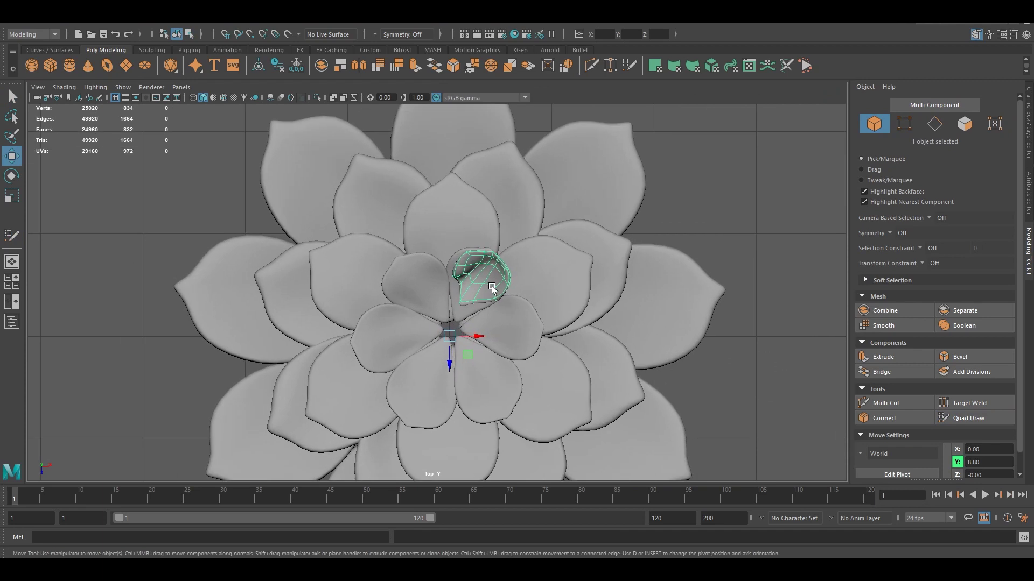
Duplicate Special the new petal with a 90° rotation to ring the centre.
{"action": "key", "text": "F8"}
{"action": "left_click", "coordinate": [48, 22]}
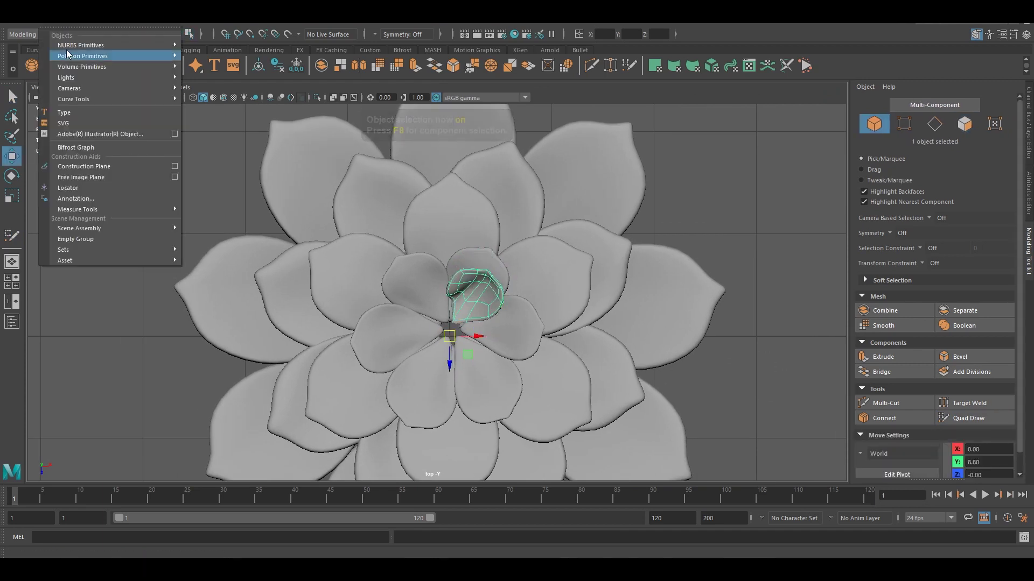
{"action": "left_click", "coordinate": [177, 159]}
{"action": "type", "text": "360/"}
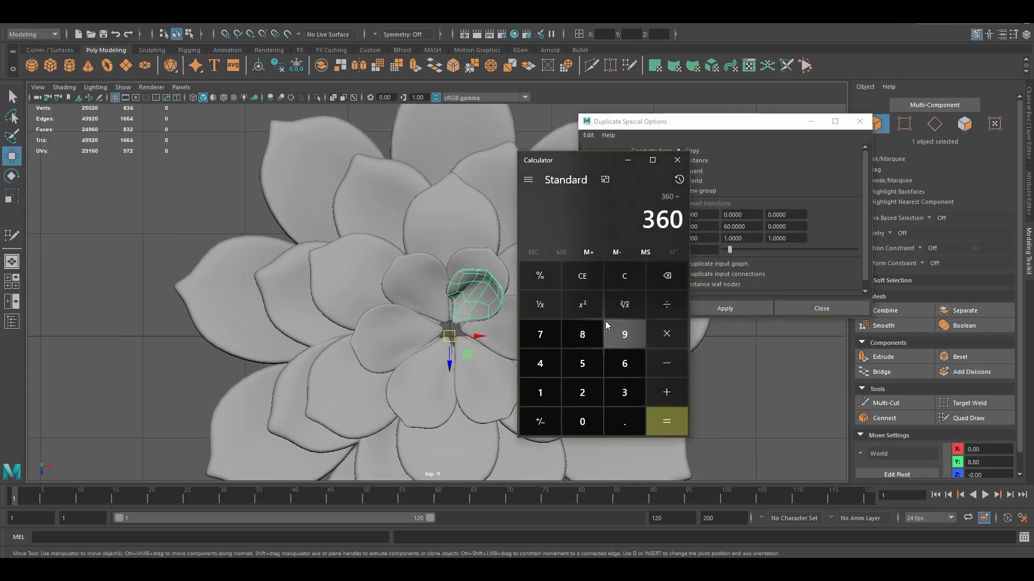
{"action": "type", "text": "4=90"}
{"action": "left_click", "coordinate": [603, 308]}
Delete the extra top petal copy and squash the bud petals vertically.
{"action": "left_click", "coordinate": [479, 301]}
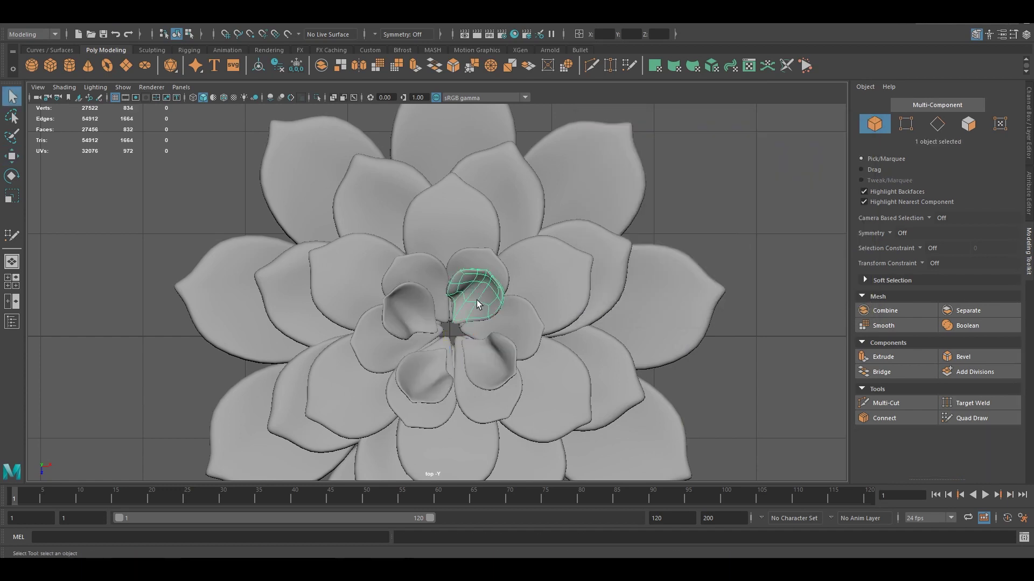
{"action": "key", "text": "Delete"}
{"action": "left_click", "coordinate": [428, 325]}
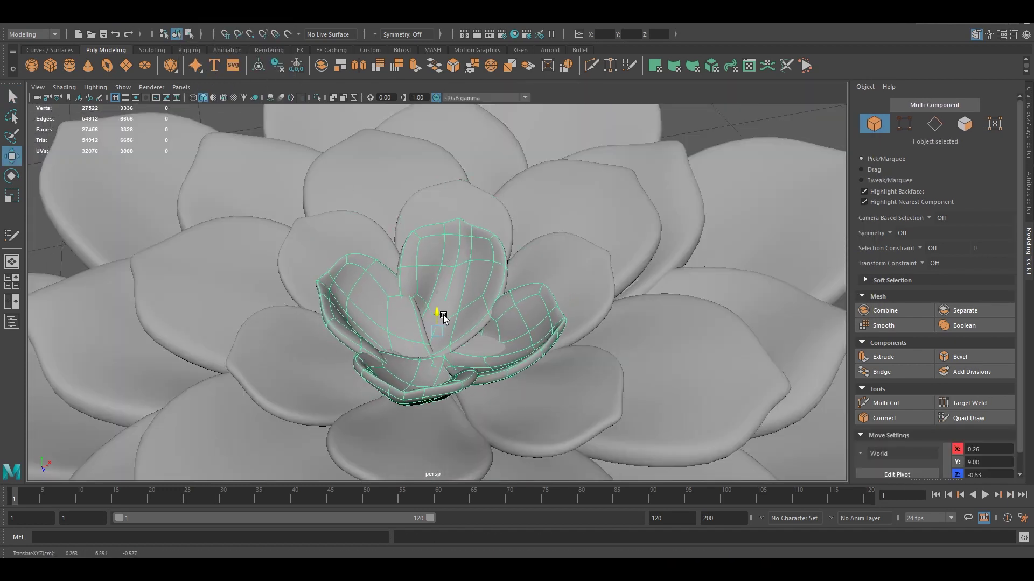
{"action": "key", "text": "w"}
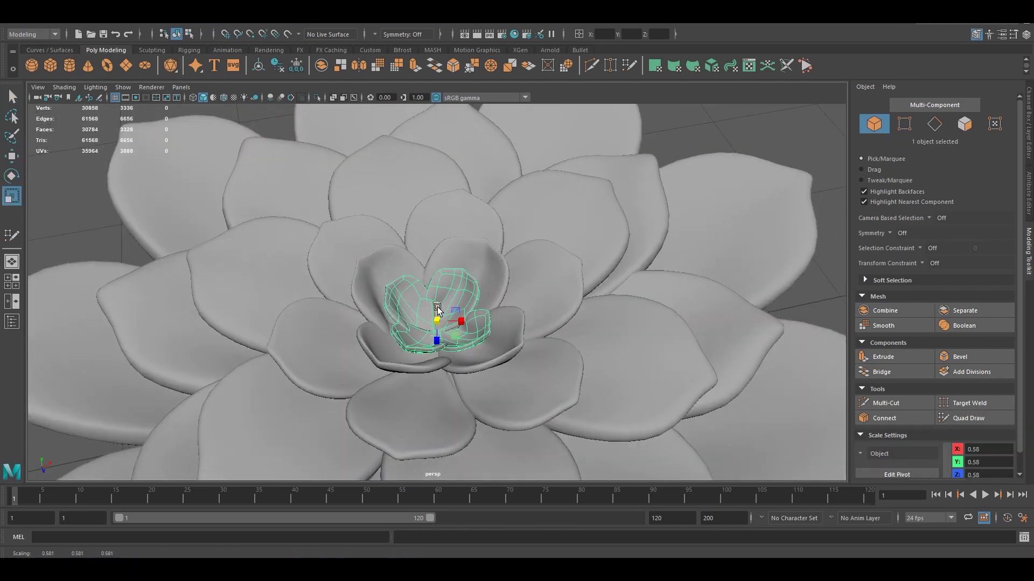
{"action": "left_click_drag", "start_coordinate": [437, 310], "coordinate": [444, 360]}
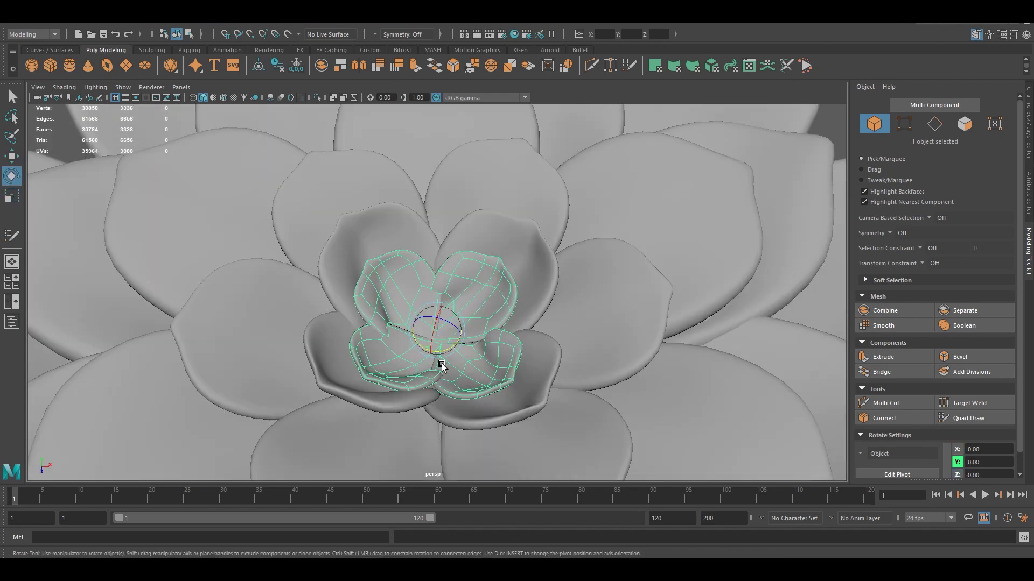
{"action": "key", "text": "q"}
Shift-drag a copy of the outer petal layer and lower it beneath the flower.
{"action": "left_click", "coordinate": [530, 401]}
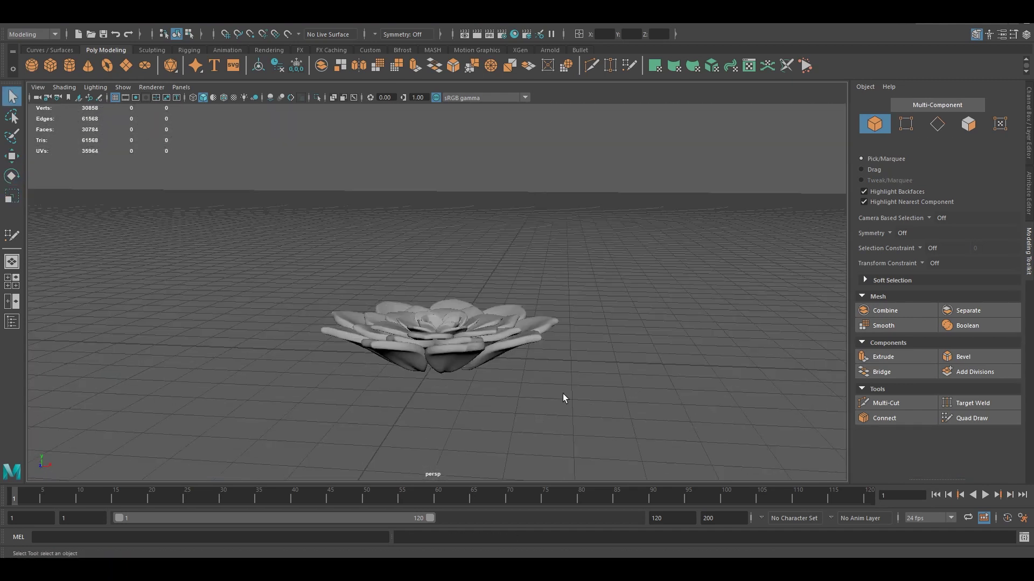
{"action": "left_click", "coordinate": [477, 357]}
{"action": "key", "text": "w"}
{"action": "left_click_drag", "start_coordinate": [477, 356], "coordinate": [477, 301], "text": "alt"}
{"action": "mouse_move", "coordinate": [459, 340]}
{"action": "left_mouse_down", "text": "shift"}
{"action": "mouse_move", "coordinate": [459, 372]}
{"action": "mouse_move", "coordinate": [444, 383]}
{"action": "mouse_move", "coordinate": [429, 356]}
{"action": "left_mouse_up", "text": "shift"}
{"action": "key", "text": "e"}
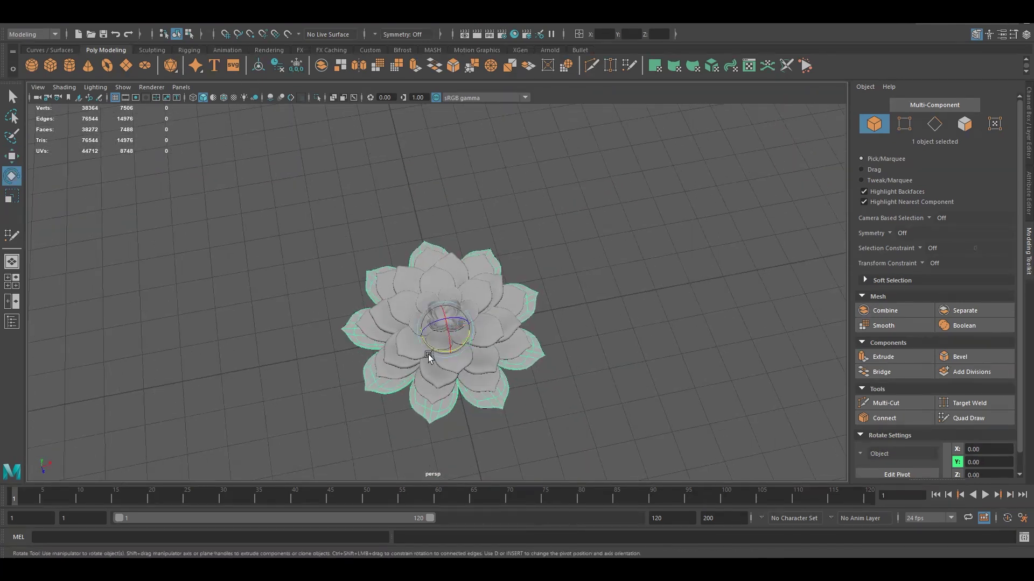
{"action": "right_click_drag", "start_coordinate": [522, 375], "coordinate": [542, 392], "text": "alt"}
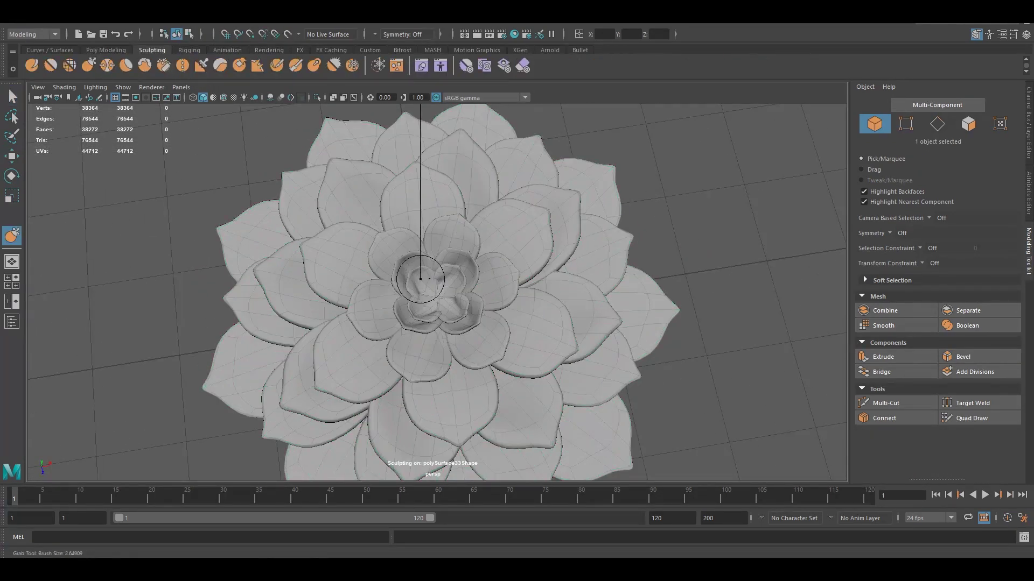
Grab-sculpt the combined petal edges, tumbling between low side and top views.
{"action": "left_click_drag", "start_coordinate": [419, 279], "coordinate": [351, 243], "text": "alt"}
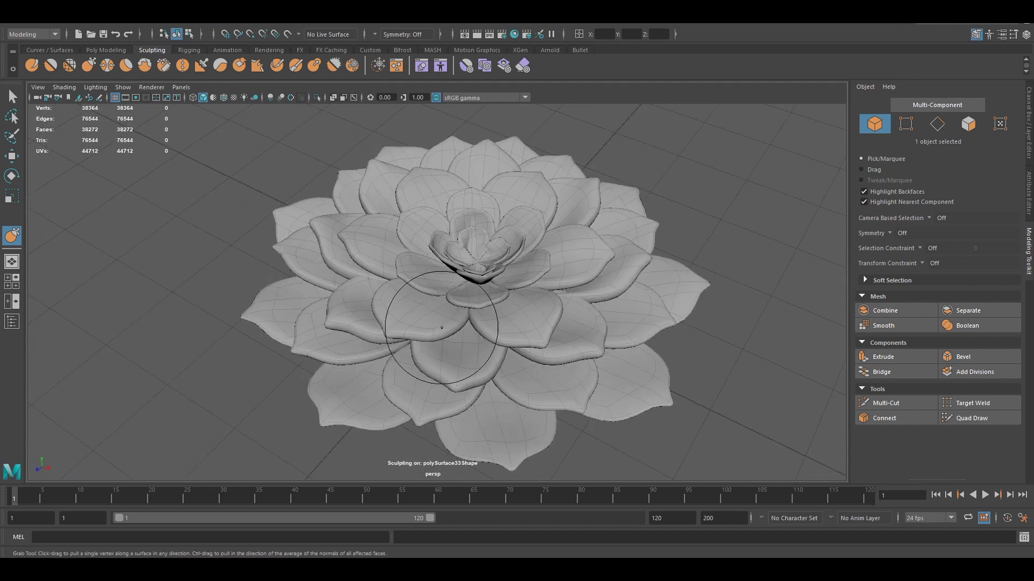
{"action": "mouse_move", "coordinate": [418, 267]}
{"action": "left_mouse_down", "text": "alt"}
{"action": "mouse_move", "coordinate": [431, 339]}
{"action": "mouse_move", "coordinate": [382, 315]}
{"action": "left_mouse_up", "text": "alt"}
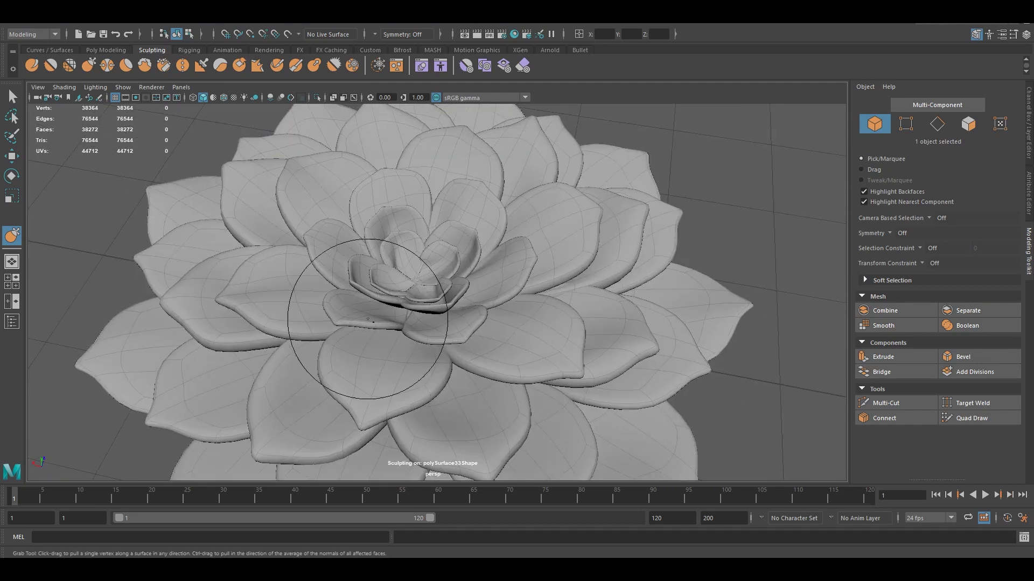
{"action": "left_click_drag", "start_coordinate": [322, 263], "coordinate": [419, 195], "text": "alt"}
{"action": "left_click_drag", "start_coordinate": [491, 407], "coordinate": [479, 364], "text": "alt"}
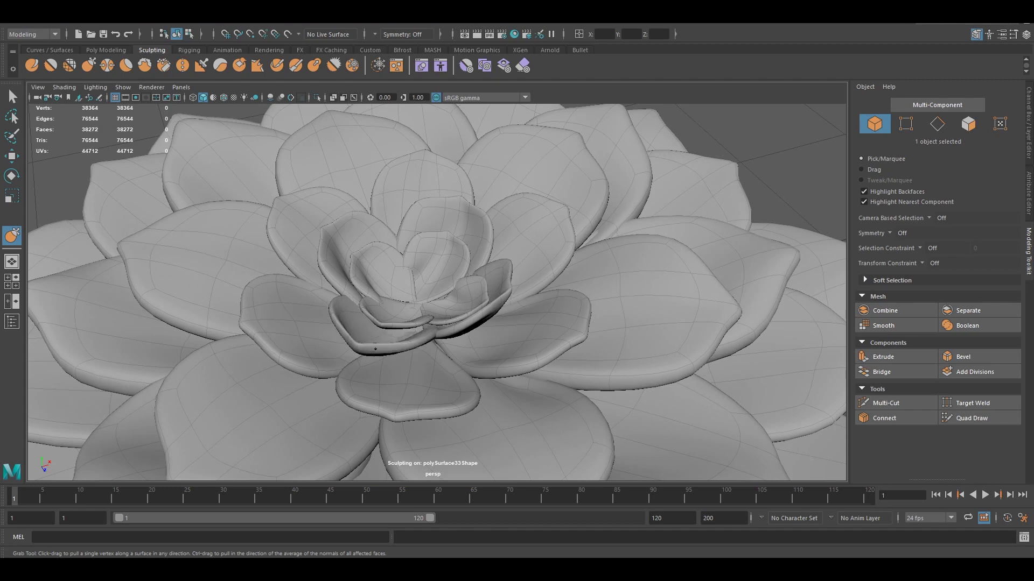
{"action": "left_click_drag", "start_coordinate": [395, 331], "coordinate": [379, 235], "text": "alt"}
{"action": "left_click_drag", "start_coordinate": [460, 202], "coordinate": [335, 247], "text": "alt"}
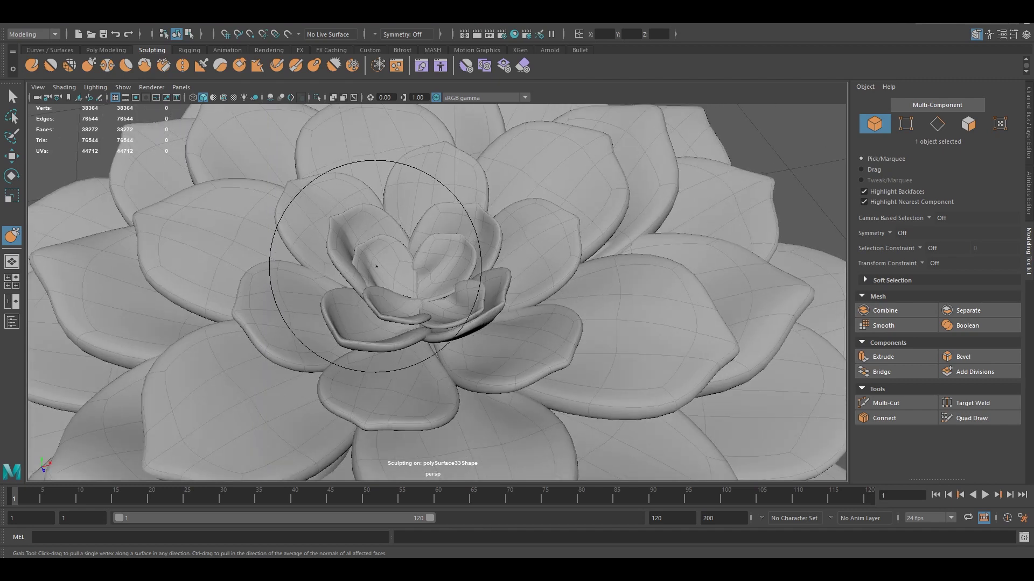
{"action": "mouse_move", "coordinate": [397, 298]}
{"action": "left_mouse_down", "text": "alt"}
{"action": "mouse_move", "coordinate": [381, 298]}
{"action": "mouse_move", "coordinate": [393, 262]}
{"action": "left_mouse_up", "text": "alt"}
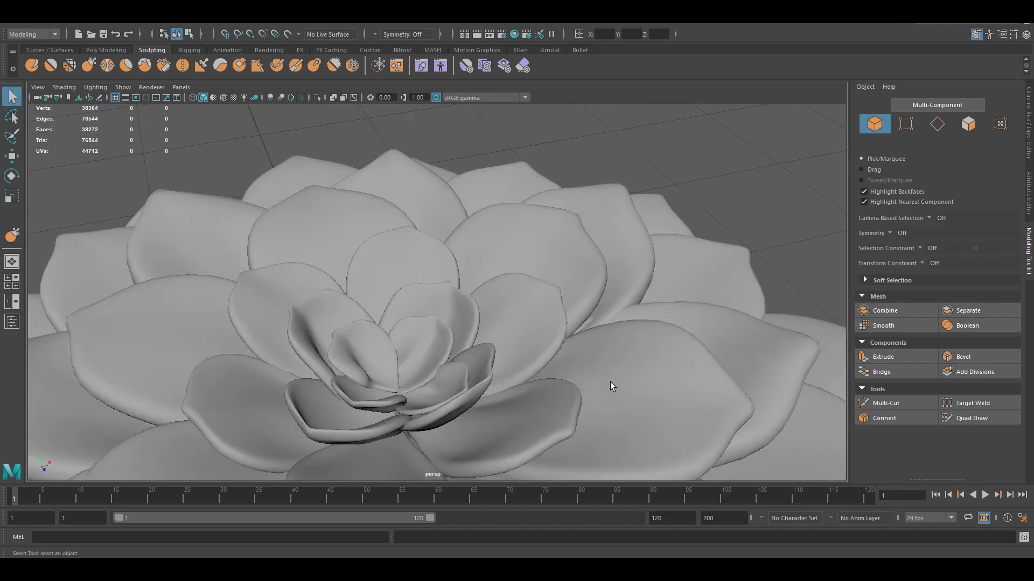
Show the low-poly mesh and enlarge the selected petal faces slightly.
{"action": "left_click_drag", "start_coordinate": [612, 386], "coordinate": [362, 157]}
{"action": "key", "text": "1"}
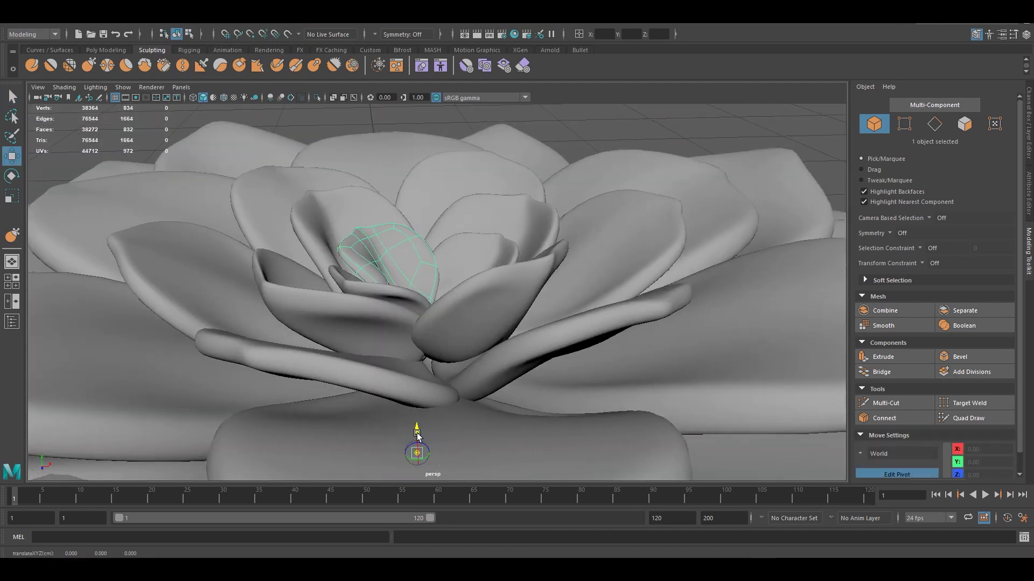
{"action": "mouse_move", "coordinate": [392, 225]}
{"action": "left_mouse_down", "text": "alt"}
{"action": "mouse_move", "coordinate": [432, 289]}
{"action": "mouse_move", "coordinate": [474, 293]}
{"action": "left_mouse_up", "text": "alt"}
{"action": "key", "text": "ctrl+F11"}
{"action": "key", "text": "r"}
{"action": "mouse_move", "coordinate": [410, 261]}
{"action": "left_mouse_down", "text": "alt"}
{"action": "mouse_move", "coordinate": [443, 293]}
{"action": "mouse_move", "coordinate": [443, 283]}
{"action": "left_mouse_up", "text": "alt"}
Rework the petal with Quad Draw and tilt it upright beside the bud.
{"action": "right_click_drag", "start_coordinate": [442, 284], "coordinate": [443, 272], "text": "shift"}
{"action": "mouse_move", "coordinate": [443, 272]}
{"action": "left_mouse_down", "text": "alt"}
{"action": "mouse_move", "coordinate": [441, 258]}
{"action": "mouse_move", "coordinate": [502, 216]}
{"action": "left_mouse_up", "text": "alt"}
{"action": "mouse_move", "coordinate": [366, 263]}
{"action": "left_mouse_down", "text": "alt"}
{"action": "mouse_move", "coordinate": [452, 290]}
{"action": "mouse_move", "coordinate": [439, 320]}
{"action": "left_mouse_up", "text": "alt"}
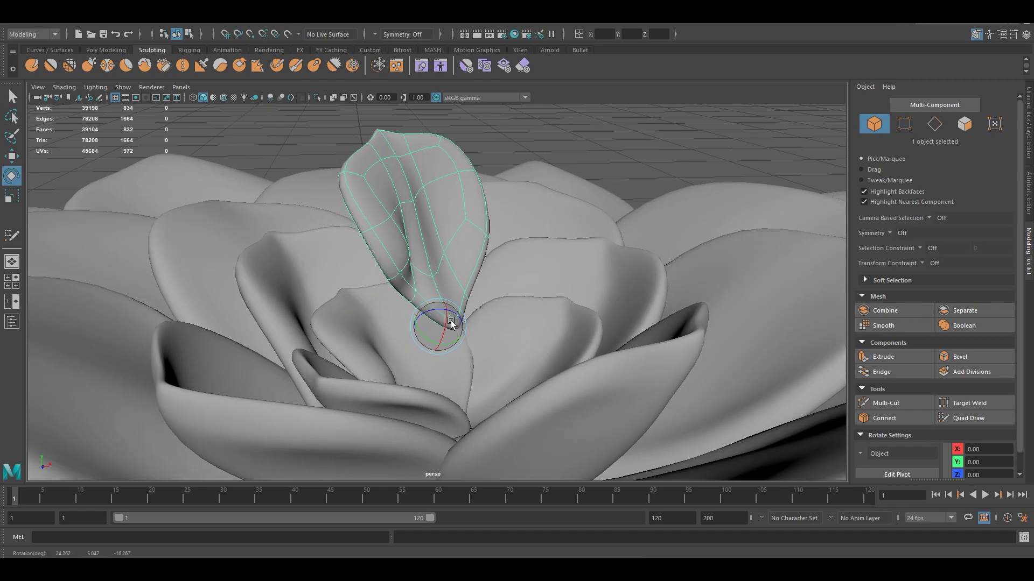
{"action": "right_click_drag", "start_coordinate": [439, 320], "coordinate": [426, 226], "text": "shift"}
{"action": "mouse_move", "coordinate": [425, 226]}
{"action": "left_mouse_down", "text": "alt"}
{"action": "mouse_move", "coordinate": [389, 238]}
{"action": "mouse_move", "coordinate": [421, 245]}
{"action": "mouse_move", "coordinate": [407, 240]}
{"action": "mouse_move", "coordinate": [474, 306]}
{"action": "left_mouse_up", "text": "alt"}
{"action": "mouse_move", "coordinate": [418, 257]}
{"action": "left_mouse_down", "text": "alt"}
{"action": "mouse_move", "coordinate": [478, 261]}
{"action": "mouse_move", "coordinate": [447, 254]}
{"action": "left_mouse_up", "text": "alt"}
Lower the petal into the flower and shift it sideways into place.
{"action": "key", "text": "F8"}
{"action": "key", "text": "w"}
{"action": "mouse_move", "coordinate": [485, 344]}
{"action": "left_mouse_down", "text": "alt"}
{"action": "mouse_move", "coordinate": [388, 319]}
{"action": "mouse_move", "coordinate": [376, 339]}
{"action": "mouse_move", "coordinate": [311, 157]}
{"action": "left_mouse_up", "text": "alt"}
{"action": "left_click", "coordinate": [106, 49]}
{"action": "mouse_move", "coordinate": [404, 282]}
{"action": "left_mouse_down", "text": "alt"}
{"action": "mouse_move", "coordinate": [389, 329]}
{"action": "mouse_move", "coordinate": [442, 345]}
{"action": "mouse_move", "coordinate": [474, 369]}
{"action": "left_mouse_up", "text": "alt"}
{"action": "left_click_drag", "start_coordinate": [474, 368], "coordinate": [500, 368]}
{"action": "left_click_drag", "start_coordinate": [437, 355], "coordinate": [546, 301], "text": "alt"}
Select the central bud petals and inspect them straight on.
{"action": "key", "text": "w"}
{"action": "mouse_move", "coordinate": [484, 337]}
{"action": "left_mouse_down", "text": "alt"}
{"action": "mouse_move", "coordinate": [470, 281]}
{"action": "mouse_move", "coordinate": [282, 138]}
{"action": "left_mouse_up", "text": "alt"}
{"action": "key", "text": "q"}
{"action": "left_click", "coordinate": [471, 281], "text": "shift"}
{"action": "left_click_drag", "start_coordinate": [439, 301], "coordinate": [412, 324], "text": "alt"}
{"action": "key", "text": "q"}
{"action": "scroll", "coordinate": [693, 138], "scroll_direction": "down", "scroll_amount": 5}
{"action": "scroll", "coordinate": [512, 284], "scroll_direction": "down", "scroll_amount": 3}
{"action": "left_click_drag", "start_coordinate": [512, 284], "coordinate": [506, 323], "text": "alt"}
Select the seven ring petals and combine them into one object.
{"action": "scroll", "coordinate": [506, 370], "scroll_direction": "up", "scroll_amount": 4}
{"action": "left_click", "coordinate": [506, 370]}
{"action": "mouse_move", "coordinate": [506, 370]}
{"action": "left_mouse_down", "text": "alt"}
{"action": "mouse_move", "coordinate": [485, 345]}
{"action": "mouse_move", "coordinate": [409, 372]}
{"action": "left_mouse_up", "text": "alt"}
{"action": "left_click", "coordinate": [409, 371], "text": "shift"}
{"action": "left_click", "coordinate": [560, 312], "text": "shift"}
{"action": "left_click", "coordinate": [335, 322], "text": "shift"}
{"action": "mouse_move", "coordinate": [335, 322]}
{"action": "left_mouse_down", "text": "alt"}
{"action": "mouse_move", "coordinate": [393, 365]}
{"action": "mouse_move", "coordinate": [547, 361]}
{"action": "mouse_move", "coordinate": [580, 345]}
{"action": "left_mouse_up", "text": "alt"}
{"action": "right_click_drag", "start_coordinate": [580, 344], "coordinate": [580, 323], "text": "shift"}
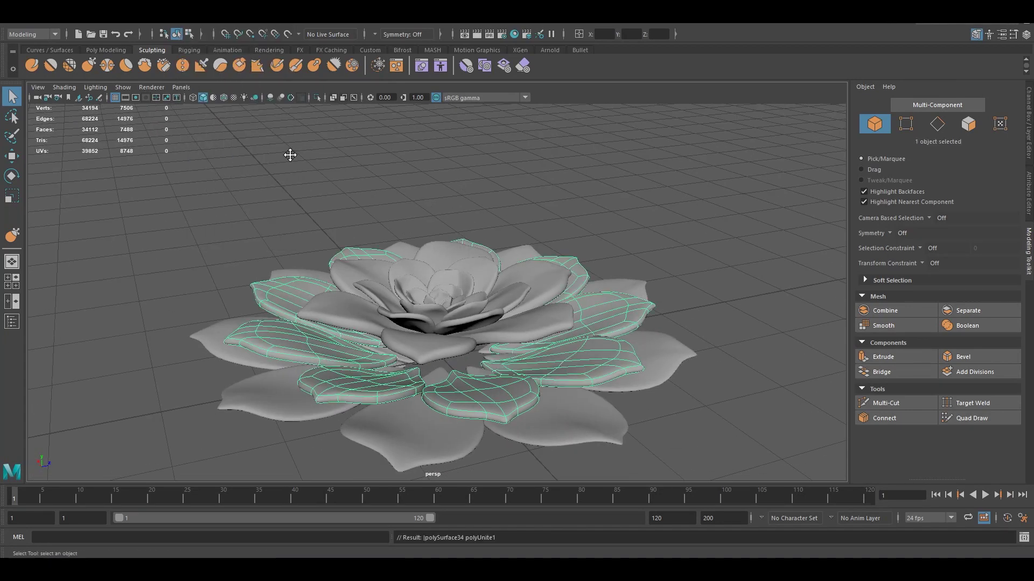
Duplicate the merged petal ring and rotate the copy between the originals.
{"action": "key", "text": "ctrl+d"}
{"action": "key", "text": "e"}
{"action": "mouse_move", "coordinate": [428, 323]}
{"action": "left_mouse_down", "text": "alt"}
{"action": "mouse_move", "coordinate": [377, 295]}
{"action": "mouse_move", "coordinate": [409, 344]}
{"action": "left_mouse_up", "text": "alt"}
{"action": "mouse_move", "coordinate": [409, 345]}
{"action": "left_mouse_down", "text": "alt"}
{"action": "mouse_move", "coordinate": [458, 309]}
{"action": "mouse_move", "coordinate": [386, 295]}
{"action": "left_mouse_up", "text": "alt"}
Isolate the petal ring, adjust its vertices, then show the whole flower again.
{"action": "key", "text": "q"}
{"action": "key", "text": "ctrl+1"}
{"action": "key", "text": "F9"}
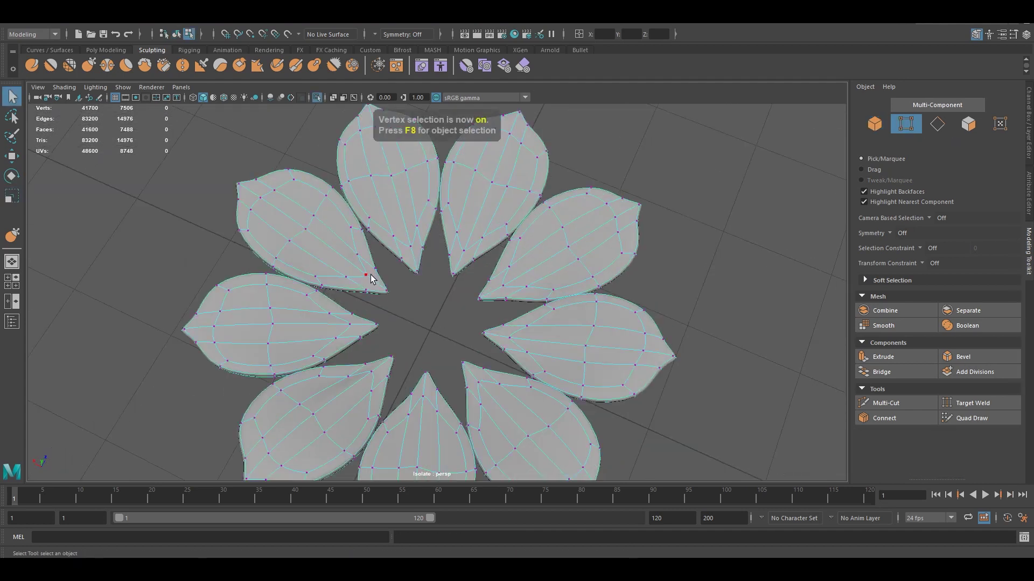
{"action": "key", "text": "ctrl+1"}
{"action": "mouse_move", "coordinate": [442, 324]}
{"action": "left_mouse_down", "text": "alt"}
{"action": "mouse_move", "coordinate": [432, 300]}
{"action": "mouse_move", "coordinate": [427, 346]}
{"action": "mouse_move", "coordinate": [484, 344]}
{"action": "mouse_move", "coordinate": [589, 412]}
{"action": "mouse_move", "coordinate": [470, 393]}
{"action": "left_mouse_up", "text": "alt"}
{"action": "key", "text": "w"}
{"action": "key", "text": "q"}
Select the petal ring object and reshape it with the Grab sculpt brush.
{"action": "key", "text": "F8"}
{"action": "left_click", "coordinate": [469, 389]}
{"action": "mouse_move", "coordinate": [676, 347]}
{"action": "left_mouse_down", "text": "alt"}
{"action": "mouse_move", "coordinate": [487, 381]}
{"action": "mouse_move", "coordinate": [418, 345]}
{"action": "mouse_move", "coordinate": [487, 350]}
{"action": "mouse_move", "coordinate": [453, 349]}
{"action": "mouse_move", "coordinate": [463, 258]}
{"action": "left_mouse_up", "text": "alt"}
{"action": "key", "text": "y"}
{"action": "key", "text": "q"}
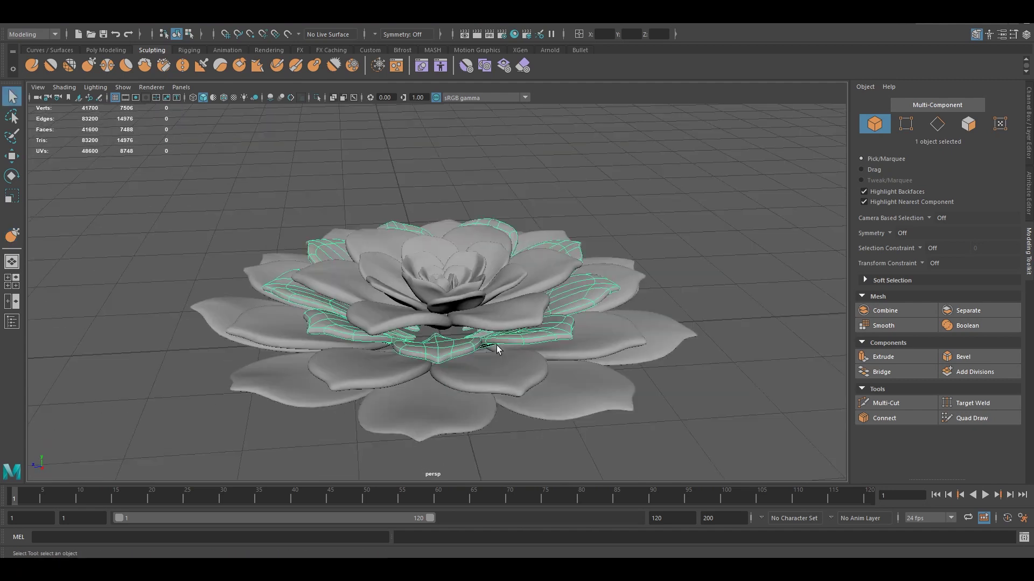
Select the whole middle petal ring group and raise it with the Move tool.
{"action": "left_click", "coordinate": [469, 218], "text": "shift"}
{"action": "key", "text": "Up"}
{"action": "left_click_drag", "start_coordinate": [468, 218], "coordinate": [458, 269], "text": "alt"}
{"action": "key", "text": "w"}
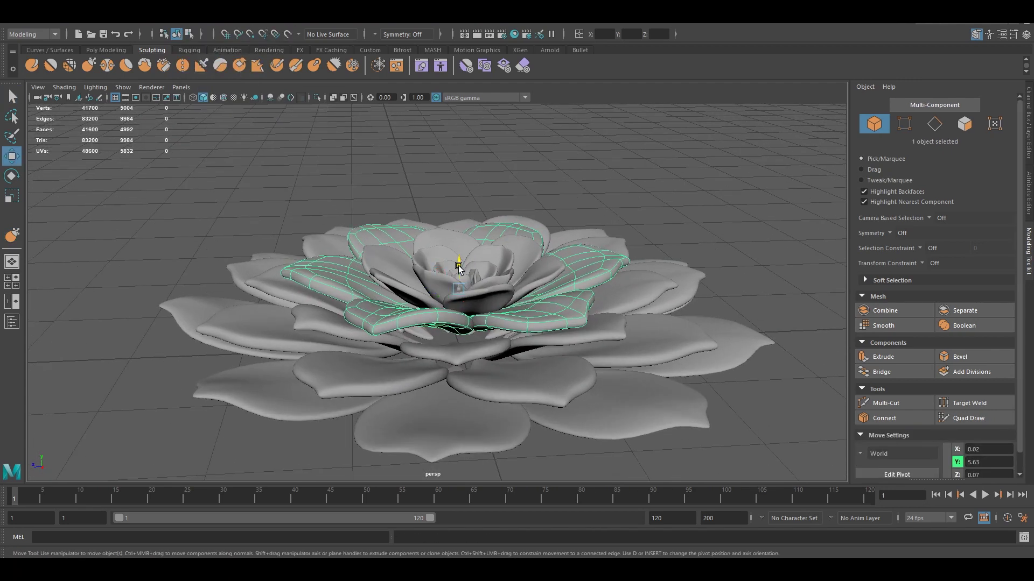
{"action": "mouse_move", "coordinate": [349, 330]}
{"action": "left_mouse_down", "text": "alt"}
{"action": "mouse_move", "coordinate": [334, 381]}
{"action": "mouse_move", "coordinate": [380, 347]}
{"action": "mouse_move", "coordinate": [338, 375]}
{"action": "mouse_move", "coordinate": [259, 372]}
{"action": "mouse_move", "coordinate": [403, 369]}
{"action": "left_mouse_up", "text": "alt"}
{"action": "right_click_drag", "start_coordinate": [403, 369], "coordinate": [380, 260], "text": "alt"}
Select a single rosette petal from above for grab sculpting.
{"action": "key", "text": "q"}
{"action": "left_click_drag", "start_coordinate": [526, 323], "coordinate": [451, 250], "text": "alt"}
{"action": "left_click", "coordinate": [451, 250]}
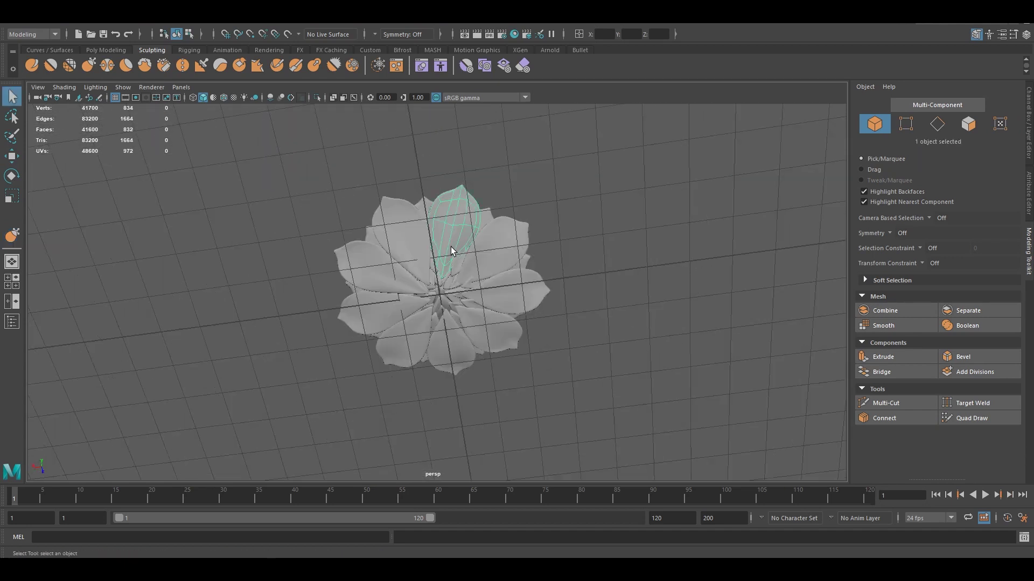
{"action": "left_click", "coordinate": [92, 65]}
{"action": "left_click_drag", "start_coordinate": [485, 302], "coordinate": [532, 276], "text": "alt"}
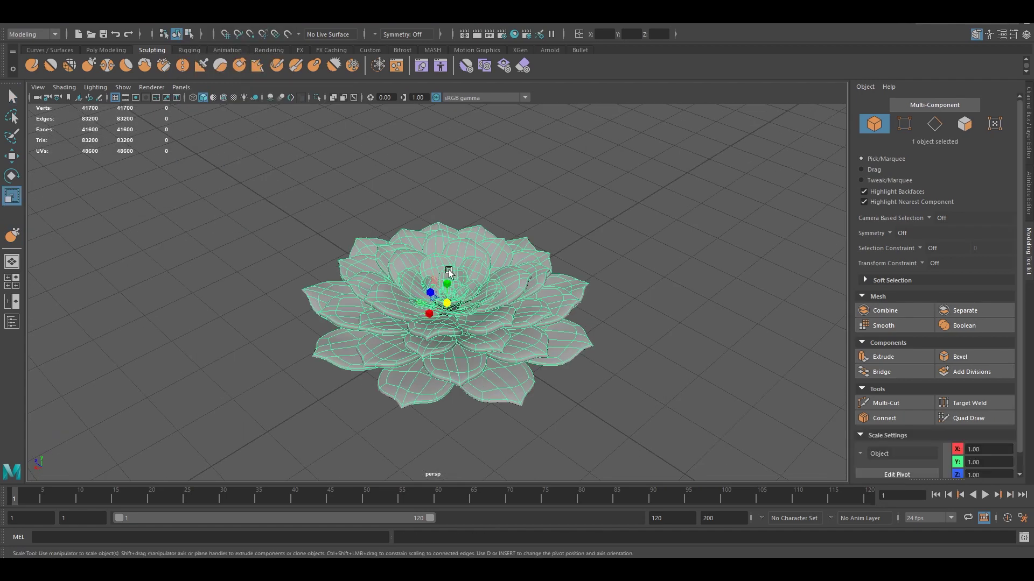
Select all the petals and move them with the smoothed preview on.
{"action": "key", "text": "q"}
{"action": "left_click", "coordinate": [549, 239]}
{"action": "scroll", "coordinate": [550, 240], "scroll_direction": "up", "scroll_amount": 5}
{"action": "left_click_drag", "start_coordinate": [380, 189], "coordinate": [694, 223]}
{"action": "key", "text": "1"}
{"action": "key", "text": "3"}
{"action": "key", "text": "w"}
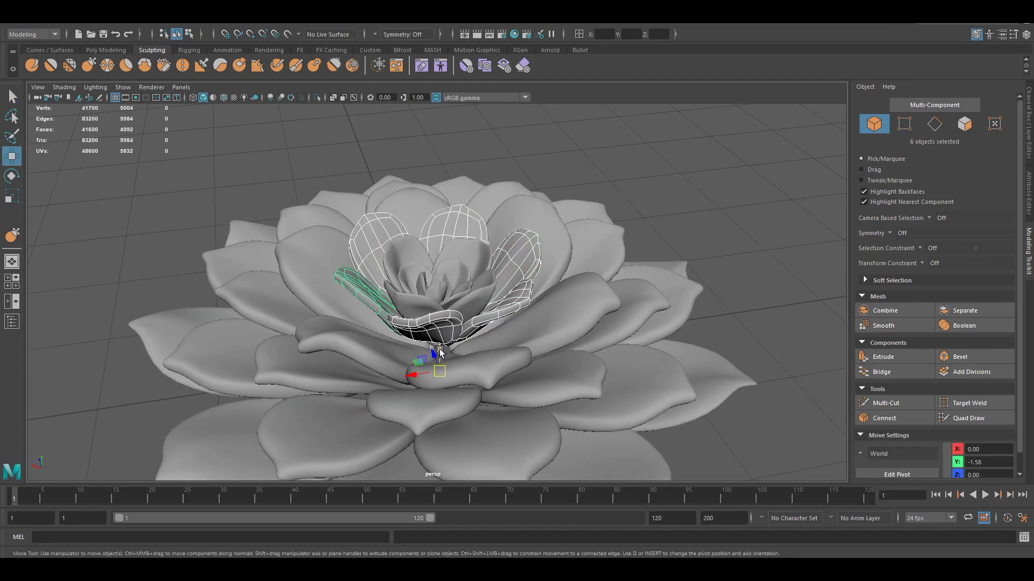
{"action": "left_click_drag", "start_coordinate": [441, 368], "coordinate": [409, 323], "text": "alt"}
Select and adjust the inner petals of the rosette.
{"action": "key", "text": "q"}
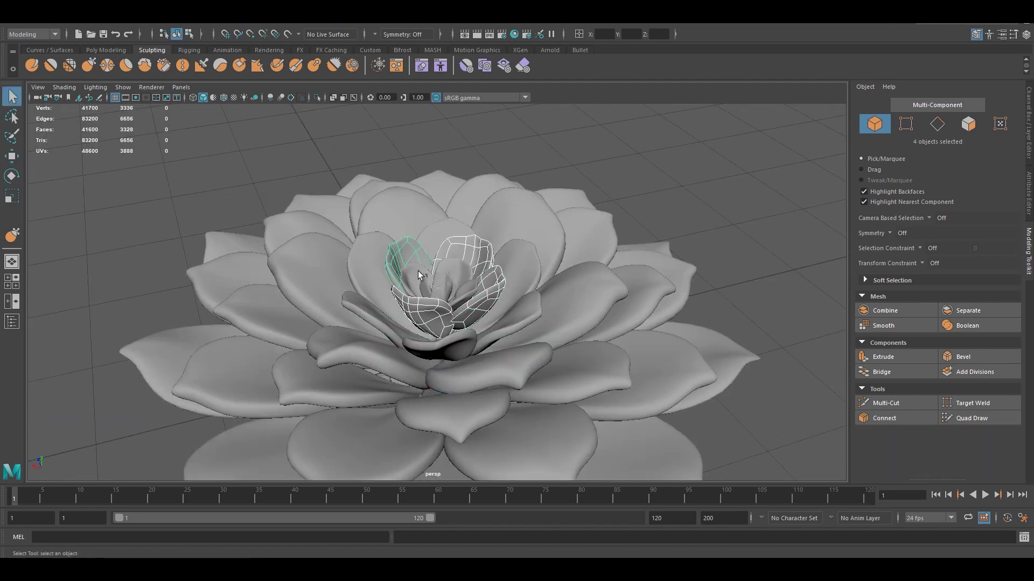
{"action": "key", "text": "q"}
{"action": "scroll", "coordinate": [450, 323], "scroll_direction": "down", "scroll_amount": 6}
{"action": "mouse_move", "coordinate": [512, 277]}
{"action": "left_mouse_down", "text": "alt"}
{"action": "mouse_move", "coordinate": [452, 271]}
{"action": "mouse_move", "coordinate": [567, 343]}
{"action": "left_mouse_up", "text": "alt"}
{"action": "scroll", "coordinate": [452, 272], "scroll_direction": "up", "scroll_amount": 3}
{"action": "left_click", "coordinate": [387, 356]}
{"action": "key", "text": "w"}
Shift the whole flower into final position and add a polygon cylinder for the pot.
{"action": "left_click_drag", "start_coordinate": [674, 422], "coordinate": [385, 135]}
{"action": "key", "text": "w"}
{"action": "left_click_drag", "start_coordinate": [459, 323], "coordinate": [459, 286]}
{"action": "key", "text": "q"}
{"action": "left_click", "coordinate": [105, 50]}
{"action": "left_click", "coordinate": [70, 65]}
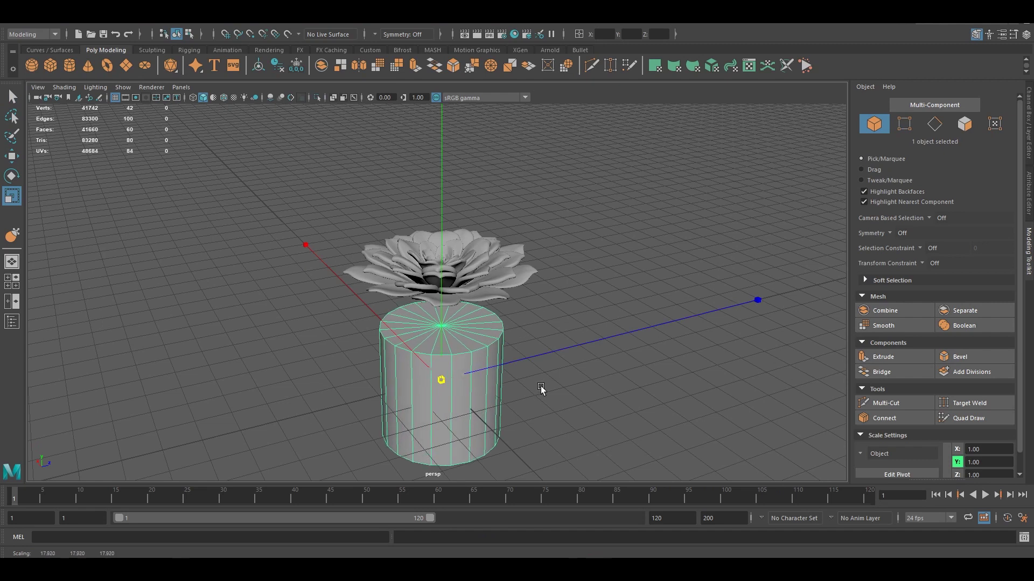
Delete the cylinder's top and bottom cap faces to open it.
{"action": "scroll", "coordinate": [422, 240], "scroll_direction": "up", "scroll_amount": 3}
{"action": "right_click_drag", "start_coordinate": [471, 239], "coordinate": [446, 232]}
{"action": "left_click", "coordinate": [431, 226]}
{"action": "mouse_move", "coordinate": [431, 226]}
{"action": "left_mouse_down", "text": "alt"}
{"action": "mouse_move", "coordinate": [453, 323]}
{"action": "mouse_move", "coordinate": [542, 341]}
{"action": "left_mouse_up", "text": "alt"}
{"action": "left_click", "coordinate": [452, 352], "text": "shift"}
{"action": "key", "text": "Delete"}
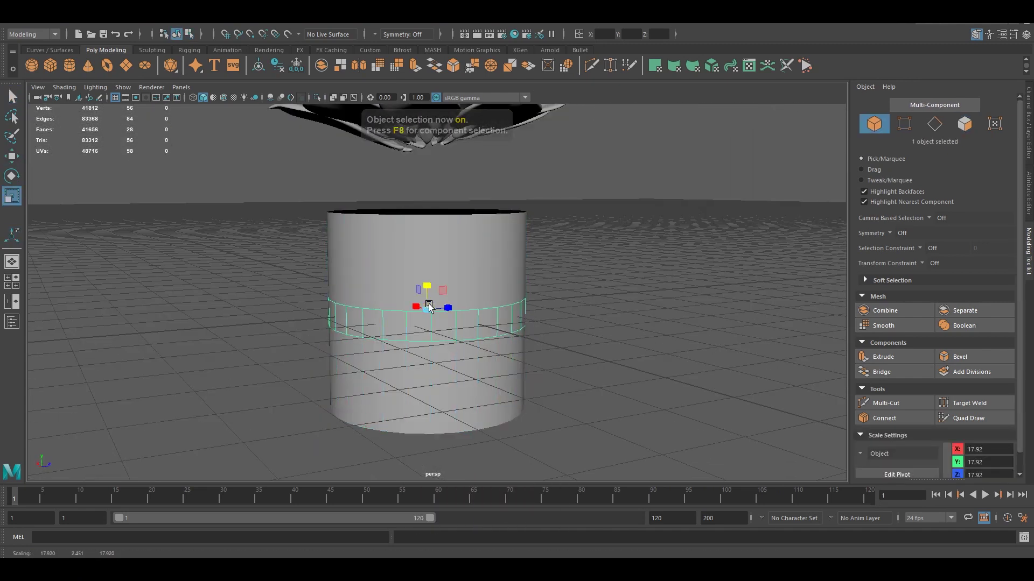
{"action": "left_click_drag", "start_coordinate": [428, 305], "coordinate": [439, 291], "text": "alt"}
Close the cylinder's open top with a fan of faces from a rim edge.
{"action": "key", "text": "q"}
{"action": "key", "text": "F10"}
{"action": "left_click", "coordinate": [532, 279]}
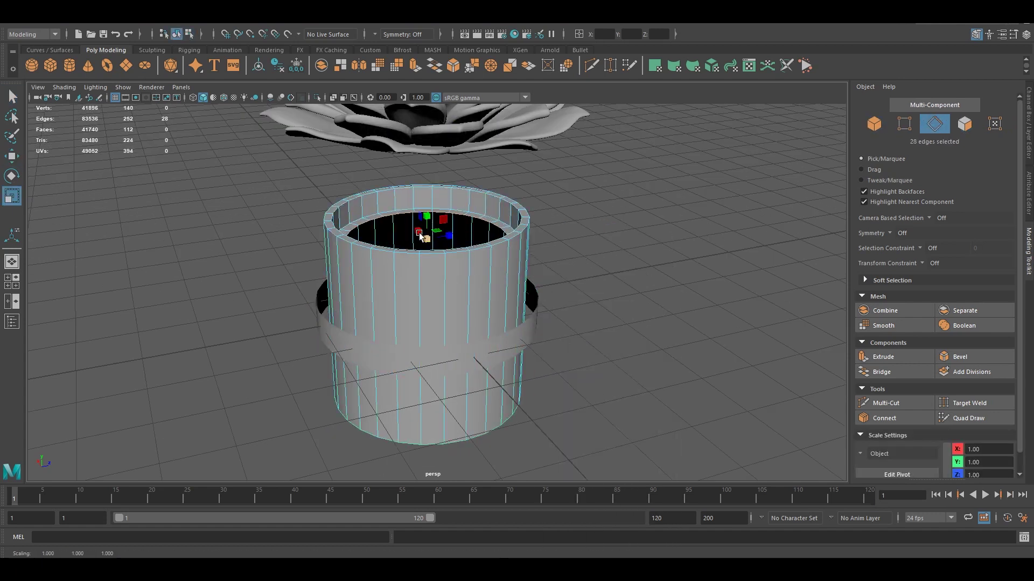
{"action": "mouse_move", "coordinate": [427, 207]}
{"action": "left_mouse_down", "text": "alt"}
{"action": "mouse_move", "coordinate": [495, 254]}
{"action": "mouse_move", "coordinate": [482, 280]}
{"action": "mouse_move", "coordinate": [584, 251]}
{"action": "mouse_move", "coordinate": [294, 24]}
{"action": "left_mouse_up", "text": "alt"}
{"action": "key", "text": "F8"}
{"action": "key", "text": "q"}
Scale the cylinder beneath the flower and cap both ends of the base ring.
{"action": "left_click_drag", "start_coordinate": [492, 290], "coordinate": [430, 262], "text": "alt"}
{"action": "key", "text": "w"}
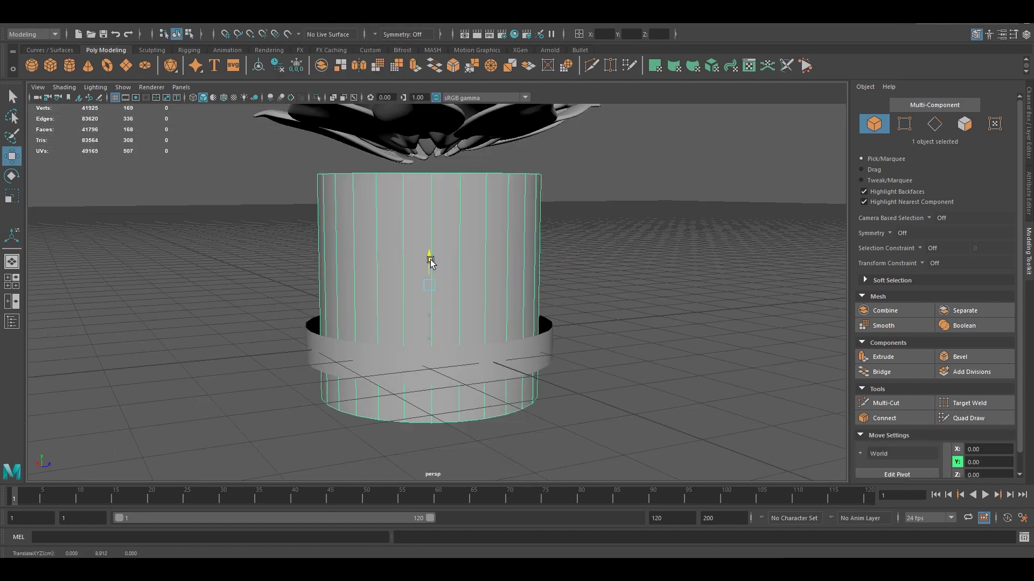
{"action": "key", "text": "r"}
{"action": "left_click_drag", "start_coordinate": [424, 226], "coordinate": [405, 258], "text": "alt"}
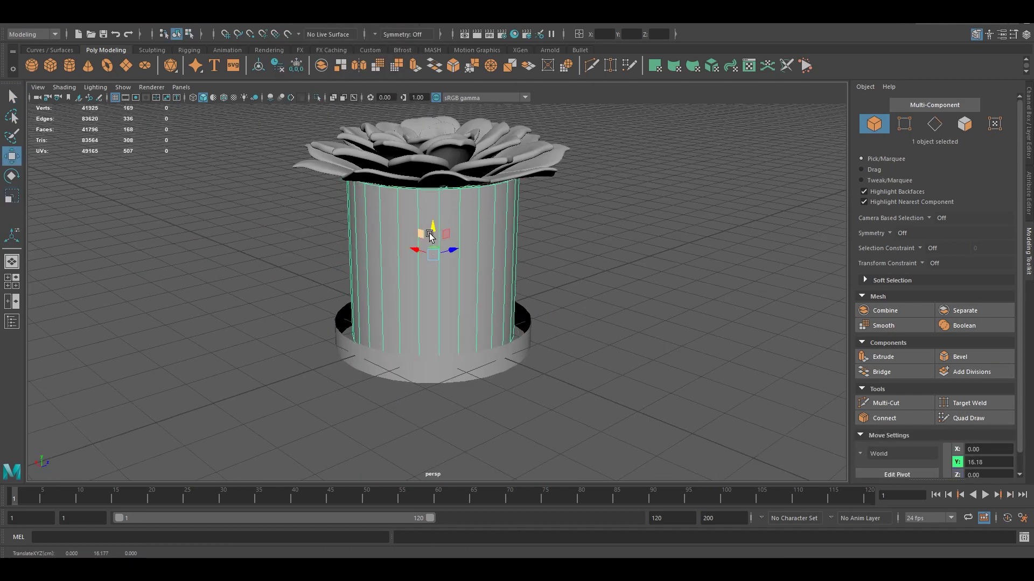
{"action": "left_click", "coordinate": [523, 292]}
{"action": "scroll", "coordinate": [523, 292], "scroll_direction": "up", "scroll_amount": 5}
{"action": "right_click_drag", "start_coordinate": [588, 277], "coordinate": [599, 242]}
{"action": "key", "text": "q"}
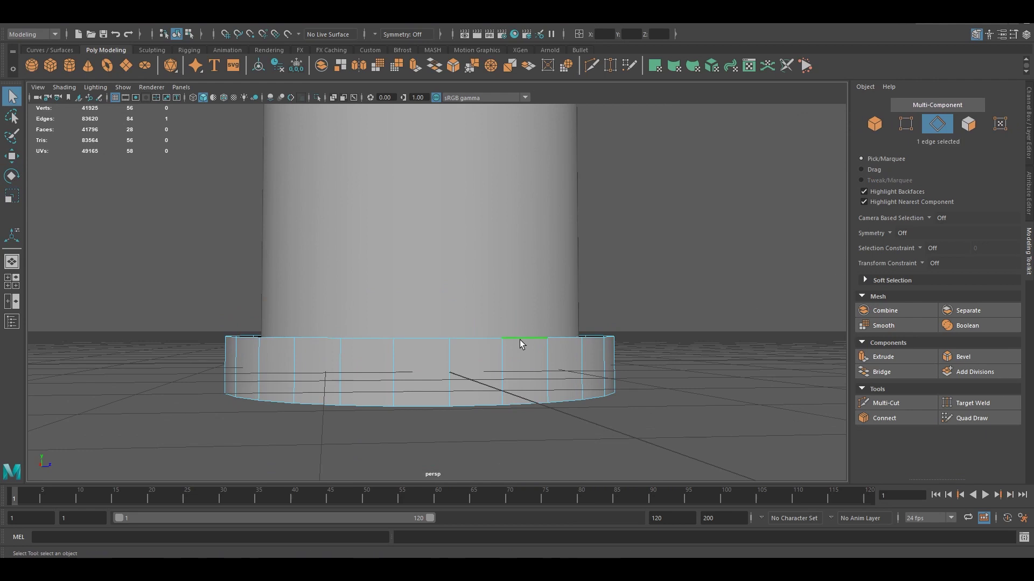
{"action": "left_click", "coordinate": [500, 65]}
Select the base ring's edges and the vertices along its top.
{"action": "mouse_move", "coordinate": [420, 269]}
{"action": "left_mouse_down", "text": "alt"}
{"action": "mouse_move", "coordinate": [483, 316]}
{"action": "mouse_move", "coordinate": [672, 323]}
{"action": "mouse_move", "coordinate": [467, 289]}
{"action": "mouse_move", "coordinate": [462, 316]}
{"action": "mouse_move", "coordinate": [455, 295]}
{"action": "left_mouse_up", "text": "alt"}
{"action": "key", "text": "F9"}
{"action": "key", "text": "F8"}
{"action": "key", "text": "F10"}
{"action": "key", "text": "F8"}
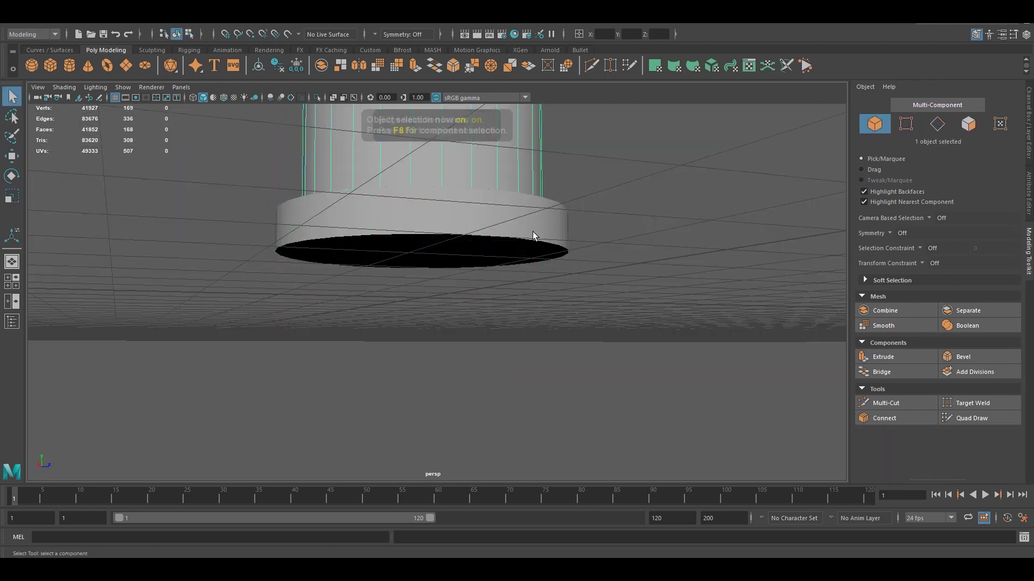
{"action": "left_click", "coordinate": [533, 235]}
{"action": "left_click_drag", "start_coordinate": [533, 235], "coordinate": [559, 282], "text": "alt"}
{"action": "key", "text": "F10"}
{"action": "mouse_move", "coordinate": [623, 325]}
{"action": "left_mouse_down"}
{"action": "mouse_move", "coordinate": [253, 272]}
{"action": "mouse_move", "coordinate": [278, 200]}
{"action": "mouse_move", "coordinate": [422, 238]}
{"action": "left_mouse_up"}
{"action": "left_click_drag", "start_coordinate": [263, 244], "coordinate": [562, 272]}
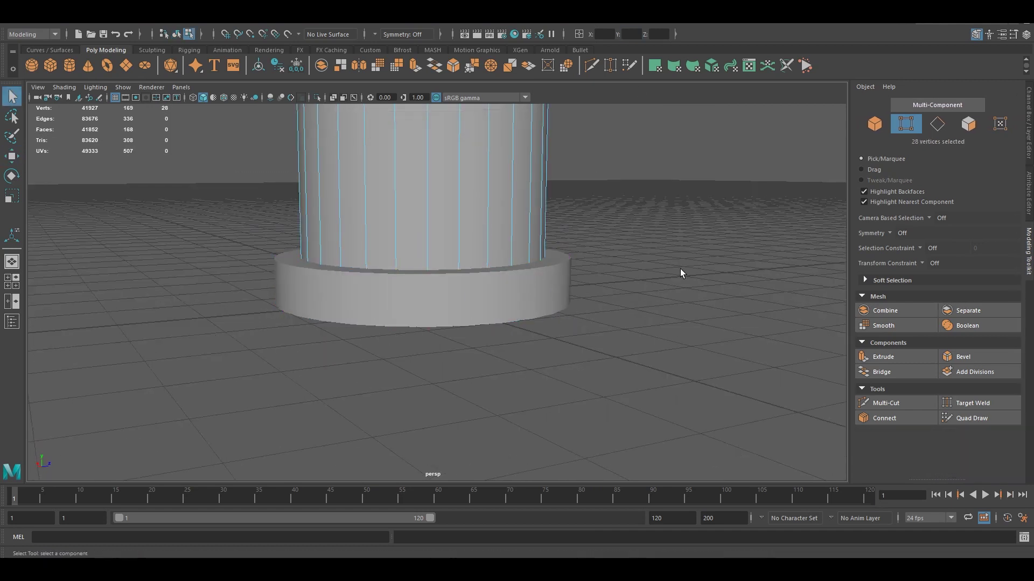
Frame the whole pot and isolate it on its own with Ctrl+1.
{"action": "key", "text": "F8"}
{"action": "key", "text": "a"}
{"action": "key", "text": "ctrl+1"}
Bevel the edge loop around the pot's top rim.
{"action": "key", "text": "f"}
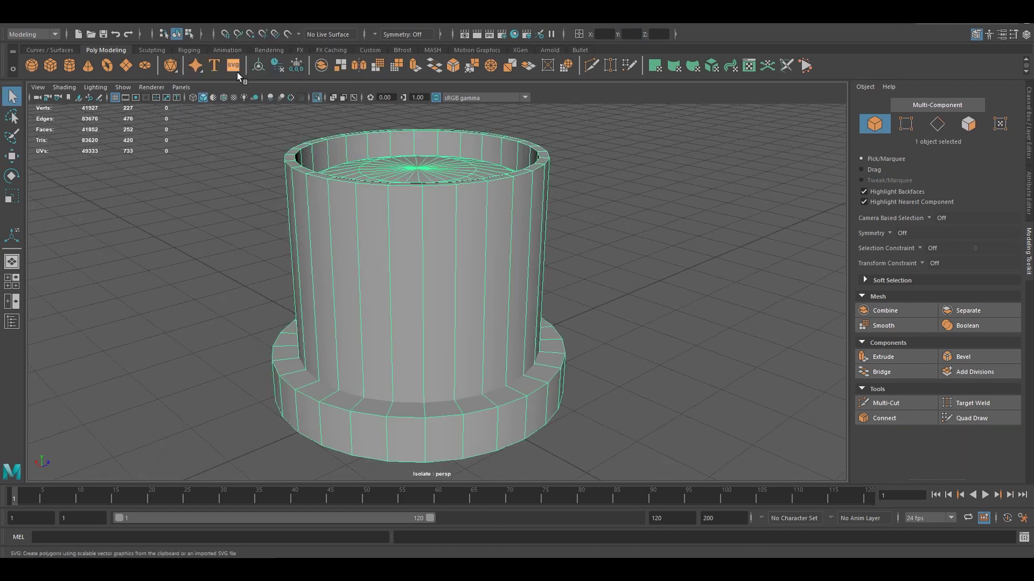
{"action": "left_click", "coordinate": [280, 16]}
{"action": "left_click_drag", "start_coordinate": [345, 162], "coordinate": [344, 208], "text": "alt"}
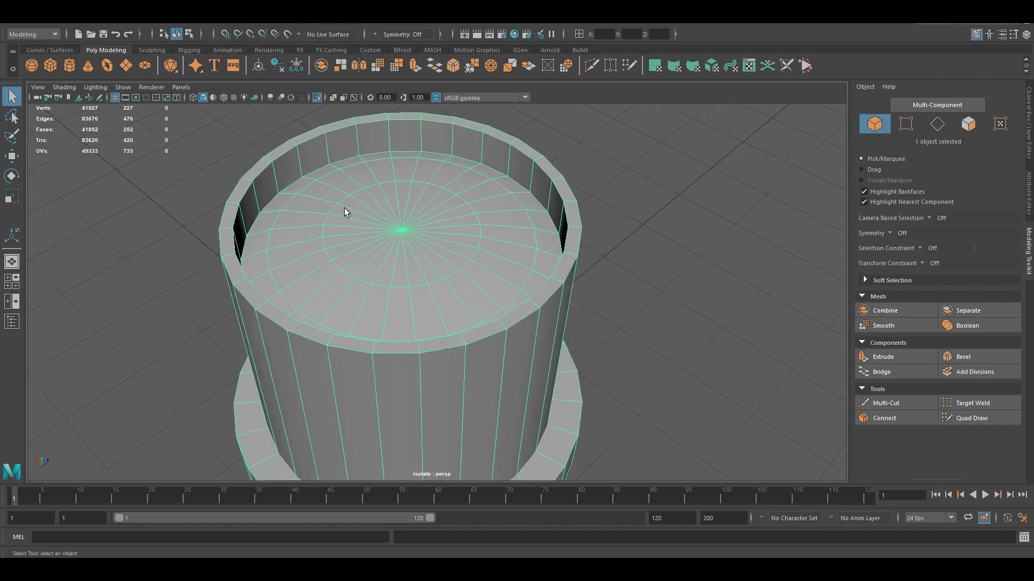
{"action": "key", "text": "F10"}
{"action": "double_click", "coordinate": [242, 314]}
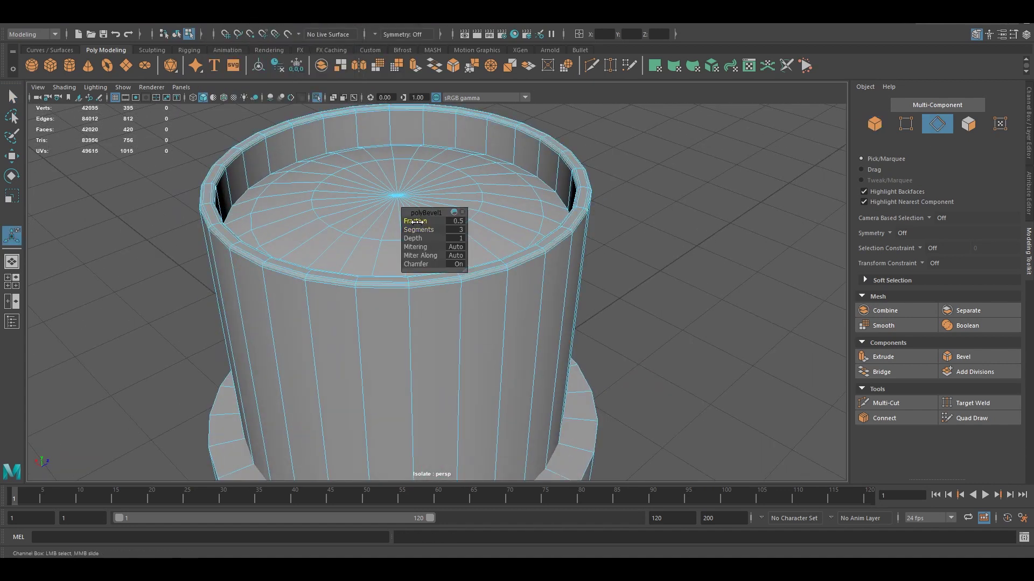
{"action": "key", "text": "F8"}
{"action": "scroll", "coordinate": [435, 315], "scroll_direction": "up", "scroll_amount": 3}
{"action": "key", "text": "F8"}
Bevel the base edge loop at 0.1 fraction and show the flower again.
{"action": "double_click", "coordinate": [392, 442]}
{"action": "key", "text": "ctrl+b"}
{"action": "middle_click_drag", "start_coordinate": [469, 297], "coordinate": [416, 221]}
{"action": "key", "text": "F8"}
{"action": "scroll", "coordinate": [612, 375], "scroll_direction": "down", "scroll_amount": 5}
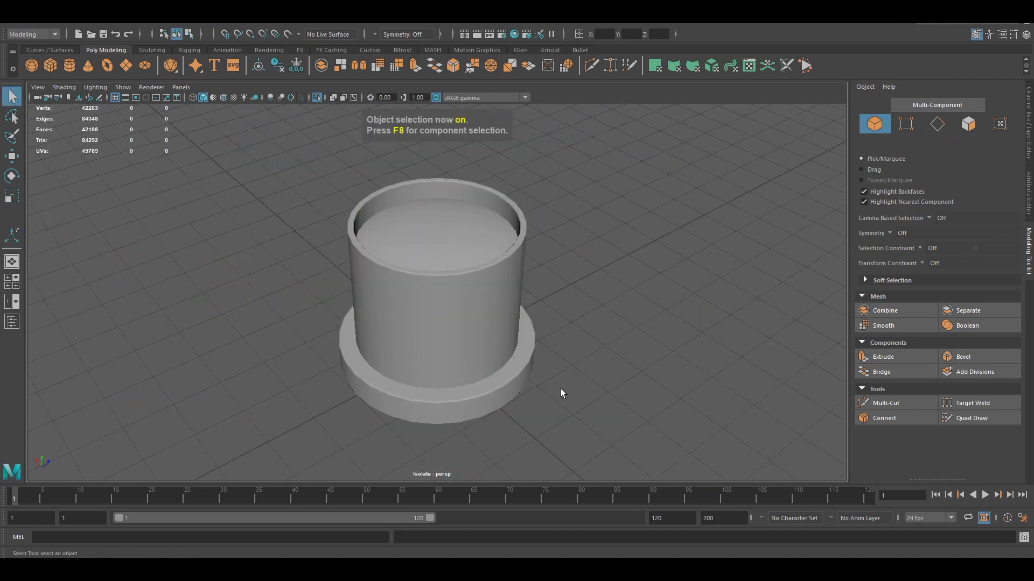
{"action": "key", "text": "ctrl+1"}
Orbit to a side view of the pot and ready vertex scaling.
{"action": "mouse_move", "coordinate": [492, 323]}
{"action": "left_mouse_down", "text": "alt"}
{"action": "mouse_move", "coordinate": [507, 376]}
{"action": "mouse_move", "coordinate": [476, 296]}
{"action": "left_mouse_up", "text": "alt"}
{"action": "key", "text": "F8"}
{"action": "scroll", "coordinate": [475, 296], "scroll_direction": "up", "scroll_amount": 4}
{"action": "key", "text": "r"}
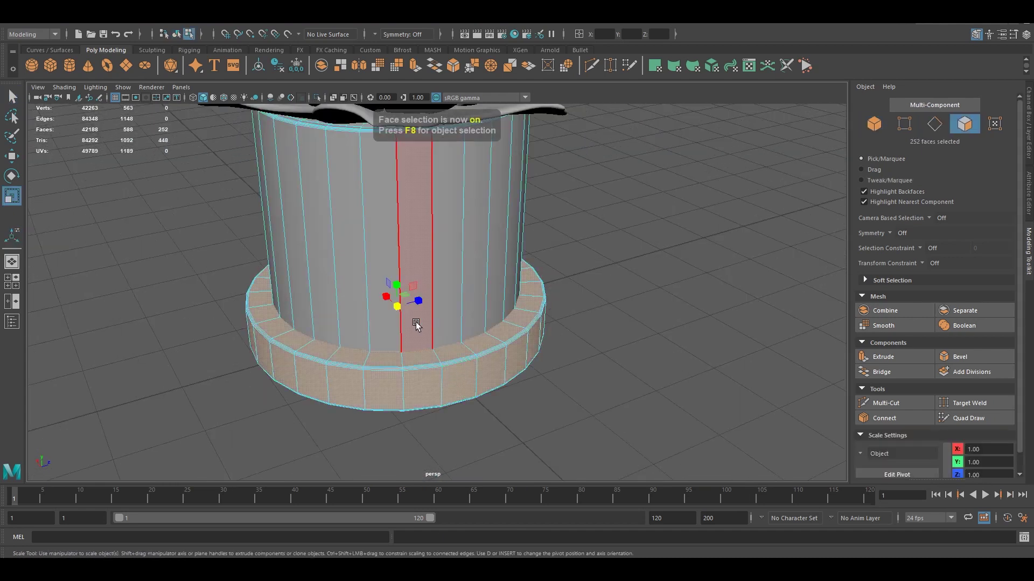
{"action": "key", "text": "F8"}
{"action": "scroll", "coordinate": [391, 323], "scroll_direction": "down", "scroll_amount": 3}
Select and move the vertices around the pot's top rim, then clear the selection.
{"action": "scroll", "coordinate": [581, 374], "scroll_direction": "down", "scroll_amount": 5}
{"action": "left_click_drag", "start_coordinate": [581, 374], "coordinate": [410, 323], "text": "alt"}
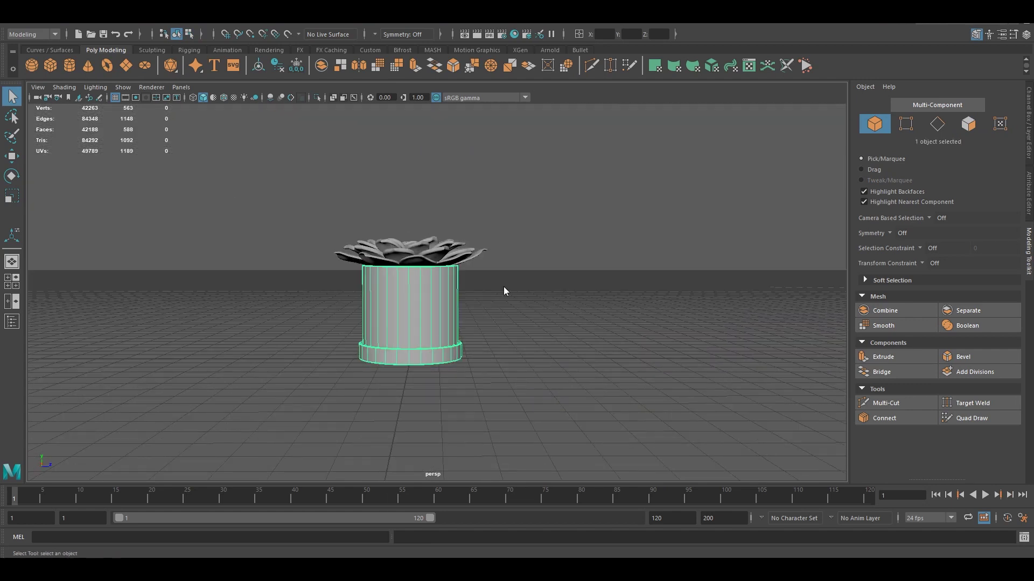
{"action": "key", "text": "F9"}
{"action": "key", "text": "w"}
{"action": "key", "text": "F8"}
{"action": "key", "text": "F8"}
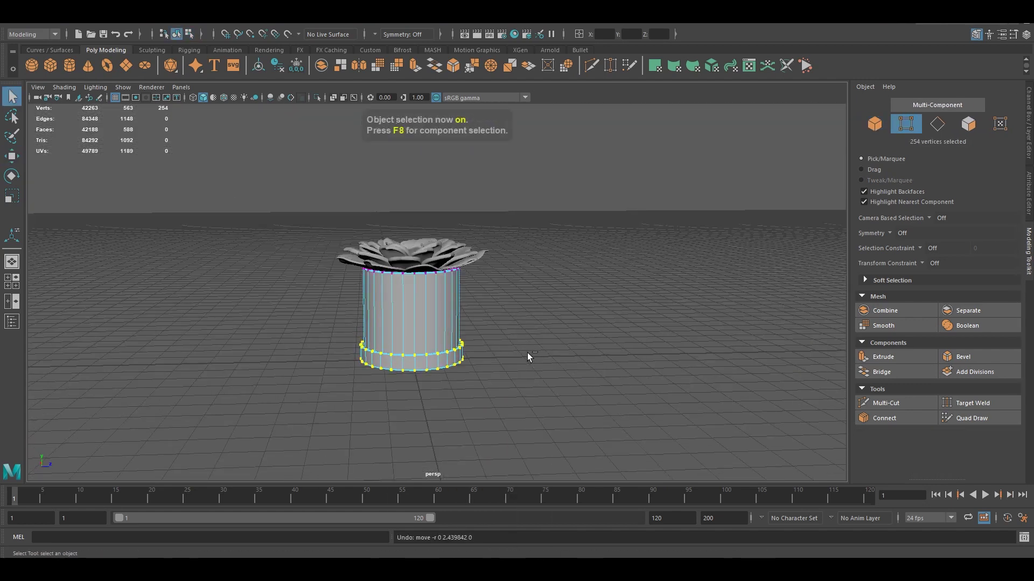
{"action": "scroll", "coordinate": [528, 354], "scroll_direction": "up", "scroll_amount": 3}
{"action": "key", "text": "F9"}
{"action": "left_click_drag", "start_coordinate": [490, 242], "coordinate": [302, 275]}
{"action": "key", "text": "w"}
{"action": "key", "text": "q"}
{"action": "left_click_drag", "start_coordinate": [394, 250], "coordinate": [509, 302], "text": "alt"}
{"action": "left_click", "coordinate": [508, 301]}
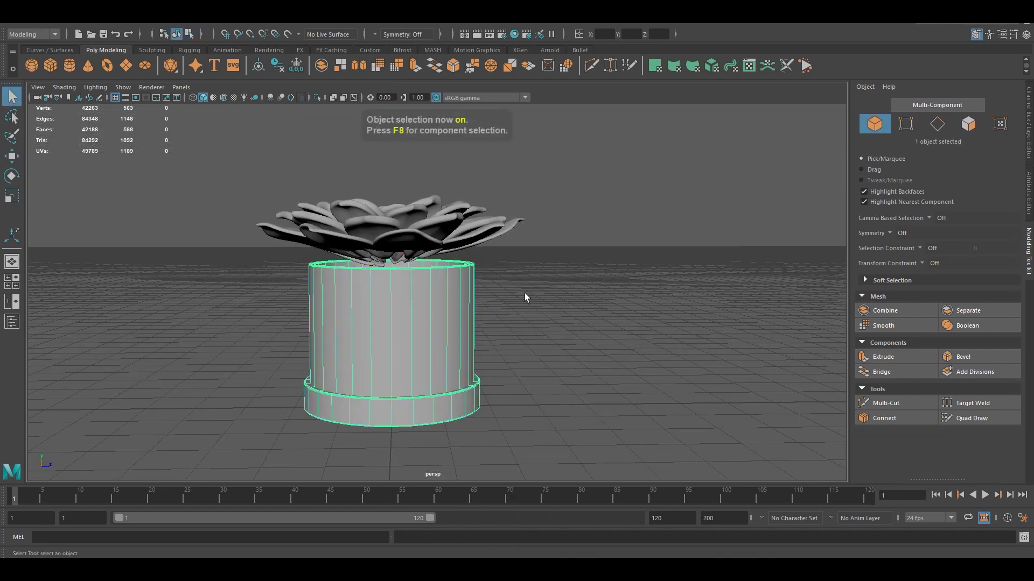
Select and frame the plant from several angles.
{"action": "left_click", "coordinate": [409, 231]}
{"action": "key", "text": "f"}
{"action": "scroll", "coordinate": [577, 325], "scroll_direction": "down", "scroll_amount": 5}
{"action": "left_click", "coordinate": [577, 325]}
{"action": "left_click_drag", "start_coordinate": [577, 325], "coordinate": [427, 286], "text": "alt"}
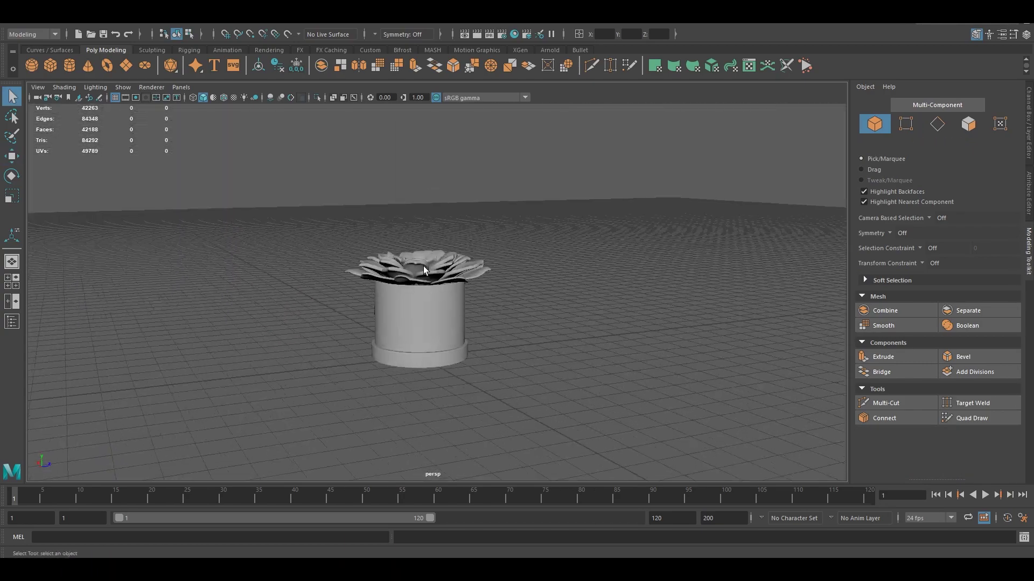
{"action": "left_click", "coordinate": [427, 286]}
{"action": "key", "text": "f"}
{"action": "scroll", "coordinate": [619, 358], "scroll_direction": "down", "scroll_amount": 3}
{"action": "left_click", "coordinate": [619, 358]}
{"action": "mouse_move", "coordinate": [619, 358]}
{"action": "left_mouse_down", "text": "alt"}
{"action": "mouse_move", "coordinate": [542, 341]}
{"action": "mouse_move", "coordinate": [519, 302]}
{"action": "mouse_move", "coordinate": [531, 370]}
{"action": "left_mouse_up", "text": "alt"}
Select just the flower from a closer, higher view.
{"action": "left_click", "coordinate": [420, 324]}
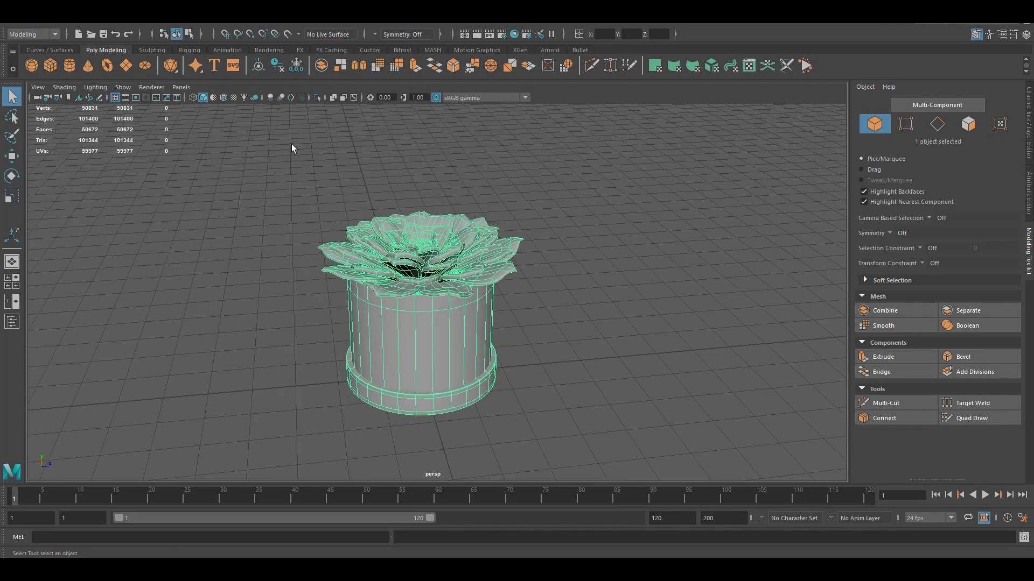
{"action": "left_click_drag", "start_coordinate": [288, 145], "coordinate": [549, 338], "text": "alt"}
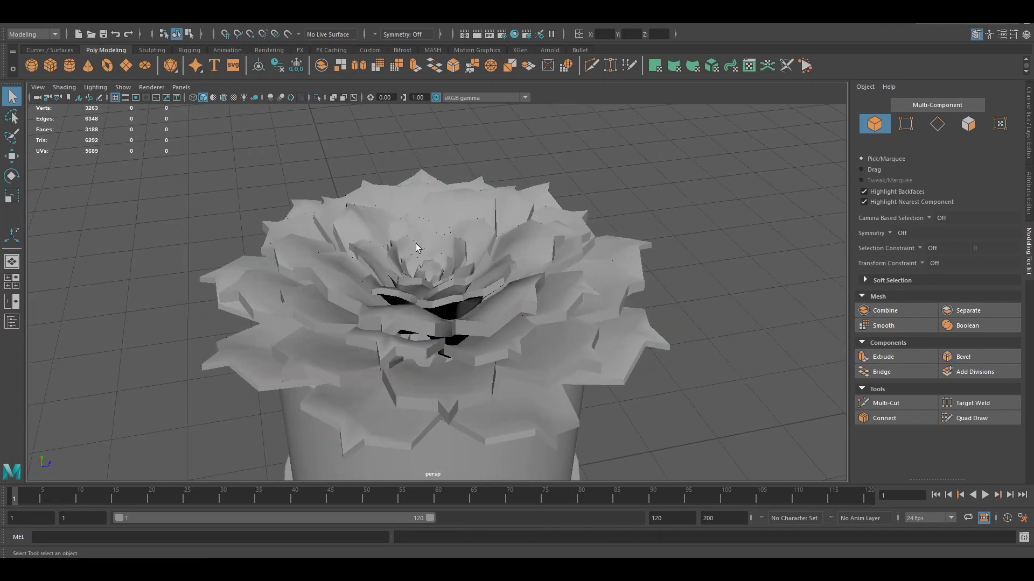
{"action": "scroll", "coordinate": [360, 167], "scroll_direction": "down", "scroll_amount": 5}
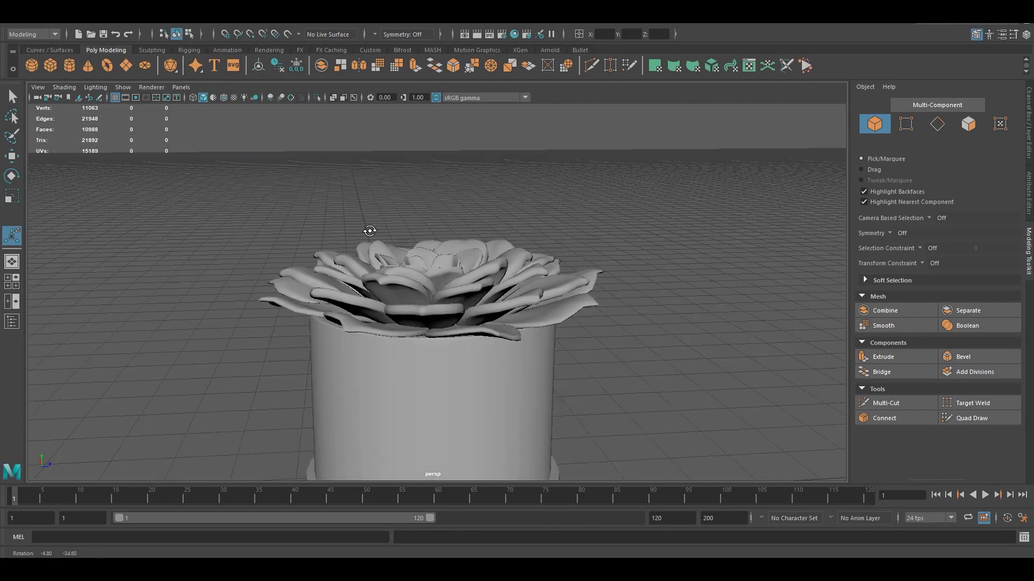
{"action": "left_click_drag", "start_coordinate": [369, 231], "coordinate": [423, 282], "text": "alt"}
{"action": "left_click", "coordinate": [424, 282]}
{"action": "left_click", "coordinate": [468, 270]}
{"action": "left_click_drag", "start_coordinate": [473, 238], "coordinate": [538, 339], "text": "alt"}
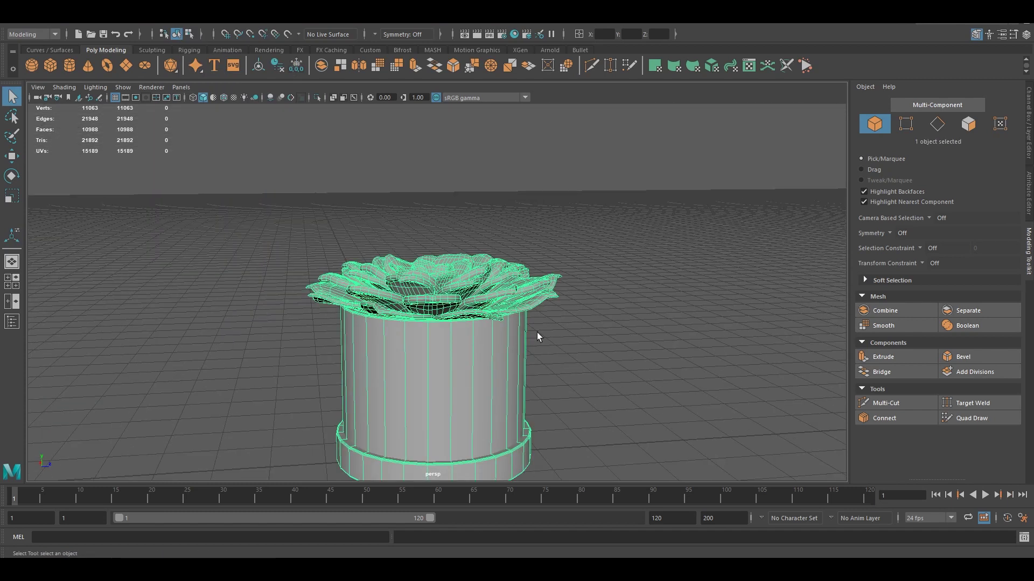
Apply camera-based UV projection and move the pot's UV shells up out of the way.
{"action": "left_click", "coordinate": [565, 70]}
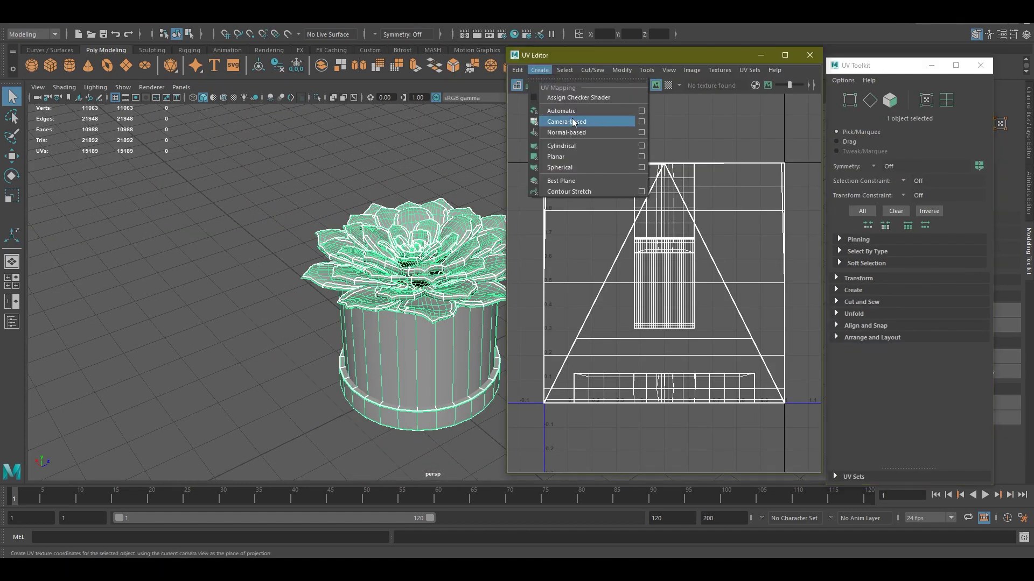
{"action": "left_click", "coordinate": [571, 118]}
{"action": "key", "text": "w"}
{"action": "left_click_drag", "start_coordinate": [710, 369], "coordinate": [755, 225]}
{"action": "left_click", "coordinate": [695, 291]}
Move the flower's UV shells right and the pot's shells down.
{"action": "left_click", "coordinate": [592, 70]}
{"action": "key", "text": "ctrl+z"}
{"action": "scroll", "coordinate": [740, 322], "scroll_direction": "down", "scroll_amount": 2}
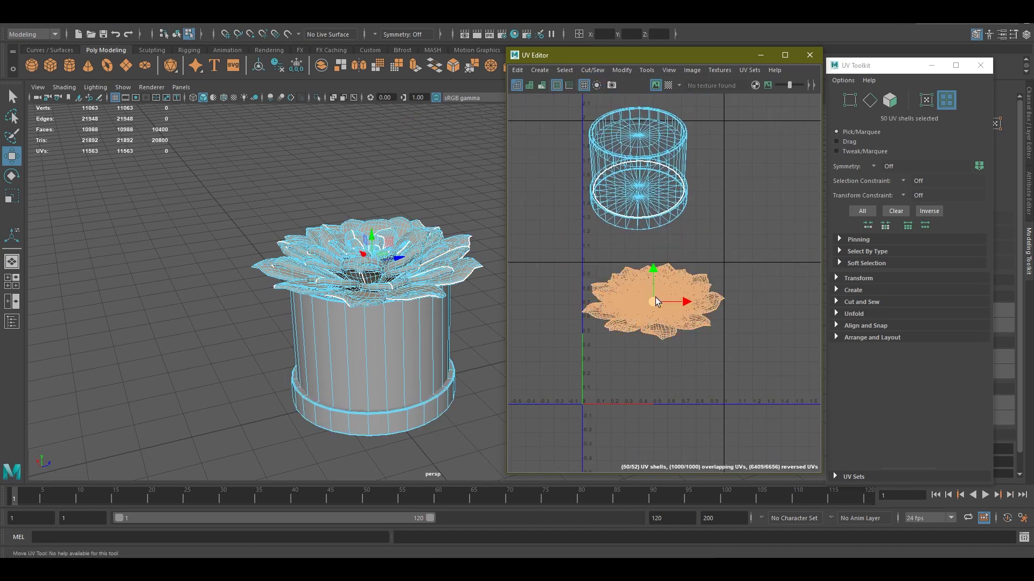
{"action": "left_click_drag", "start_coordinate": [654, 297], "coordinate": [770, 222]}
{"action": "left_click", "coordinate": [638, 166]}
{"action": "left_click_drag", "start_coordinate": [638, 178], "coordinate": [646, 334]}
{"action": "key", "text": "ctrl+1"}
{"action": "key", "text": "F10"}
{"action": "scroll", "coordinate": [451, 301], "scroll_direction": "up", "scroll_amount": 5}
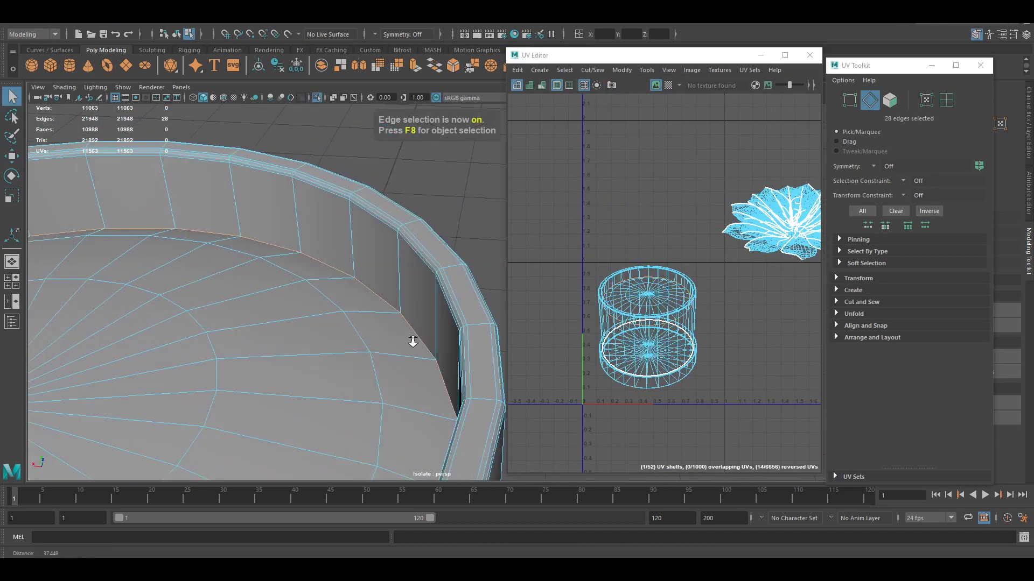
Select the edge loops around the pot rim to cut UV seams.
{"action": "left_click_drag", "start_coordinate": [412, 342], "coordinate": [331, 286], "text": "alt"}
{"action": "scroll", "coordinate": [331, 287], "scroll_direction": "down", "scroll_amount": 5}
{"action": "mouse_move", "coordinate": [464, 193]}
{"action": "left_mouse_down", "text": "alt"}
{"action": "mouse_move", "coordinate": [322, 327]}
{"action": "mouse_move", "coordinate": [318, 242]}
{"action": "left_mouse_up", "text": "alt"}
{"action": "double_click", "coordinate": [322, 327]}
{"action": "scroll", "coordinate": [316, 235], "scroll_direction": "up", "scroll_amount": 5}
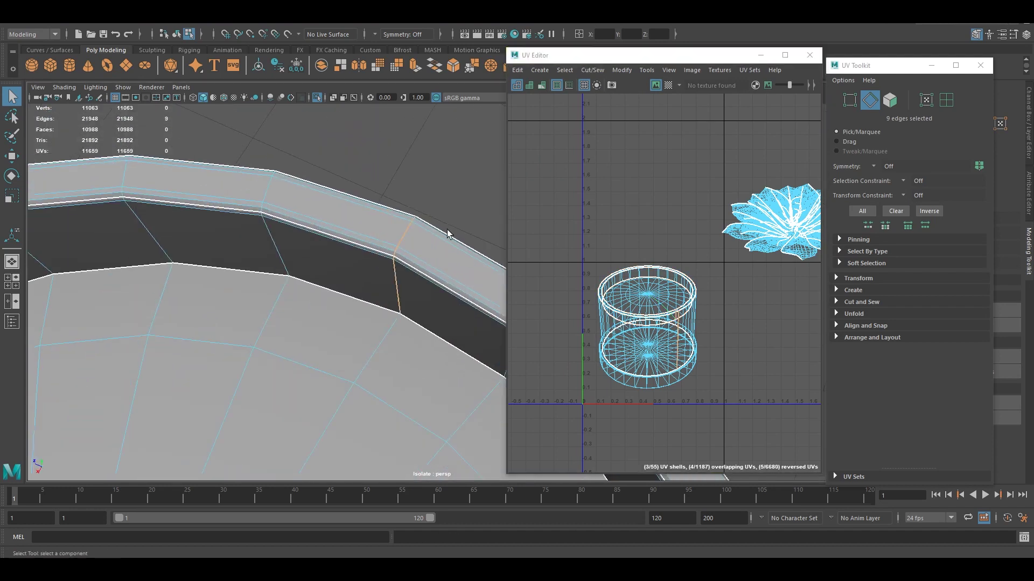
{"action": "left_click_drag", "start_coordinate": [445, 231], "coordinate": [371, 226], "text": "alt"}
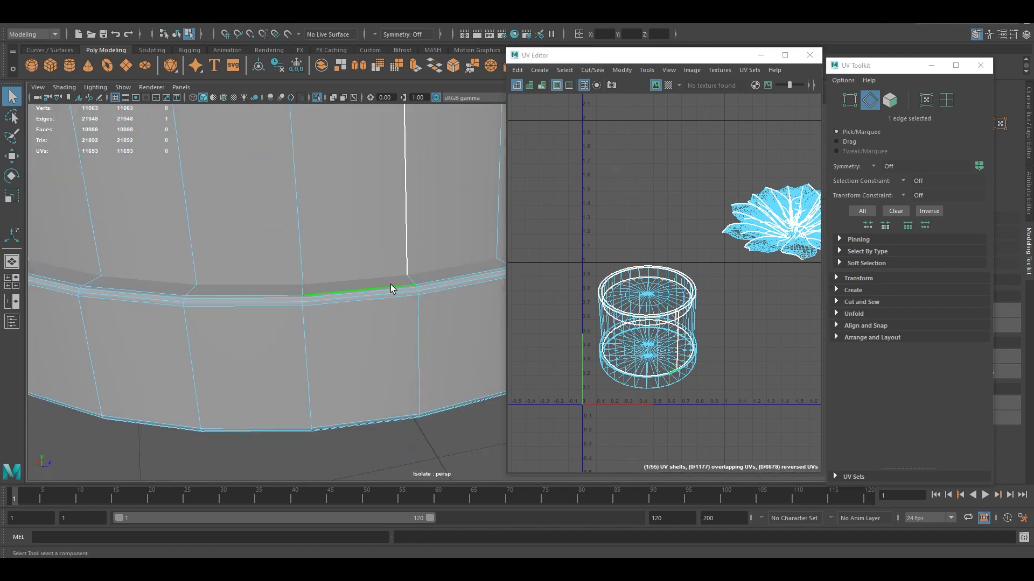
{"action": "left_click_drag", "start_coordinate": [380, 386], "coordinate": [398, 278], "text": "alt"}
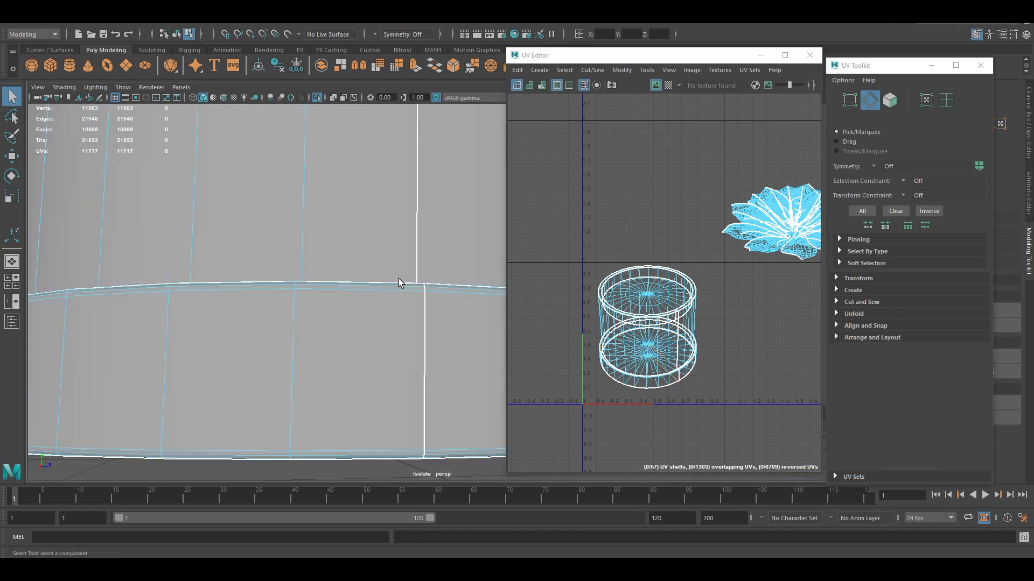
Select all the pot's UV shells in shell mode and unfold them flat.
{"action": "key", "text": "f"}
{"action": "left_click", "coordinate": [946, 100]}
{"action": "left_click", "coordinate": [833, 341]}
{"action": "left_click", "coordinate": [695, 294]}
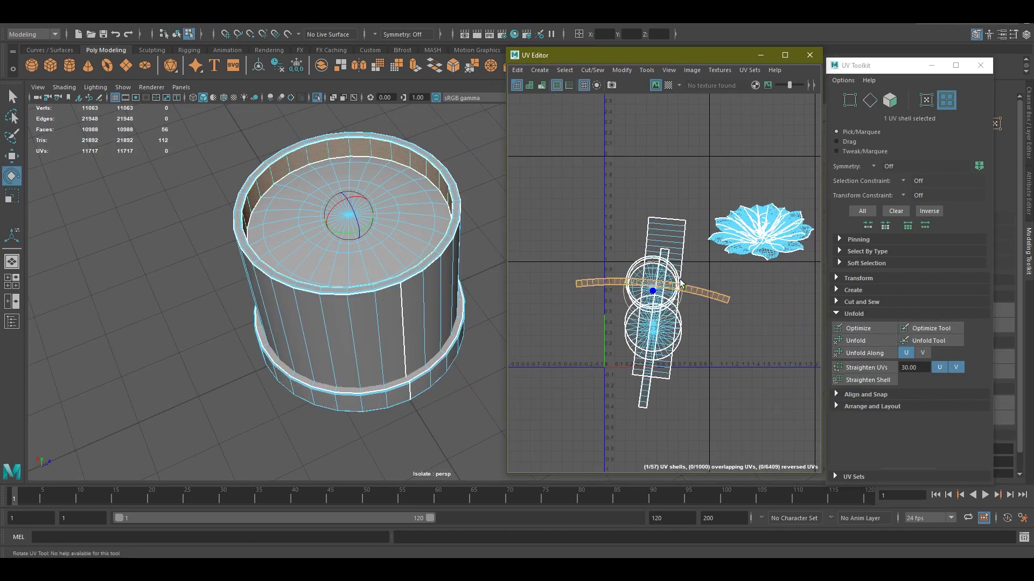
Lay out the pot's UV shells in 0–1 space from the Arrange and Layout options.
{"action": "left_click", "coordinate": [872, 407]}
{"action": "left_click", "coordinate": [856, 446]}
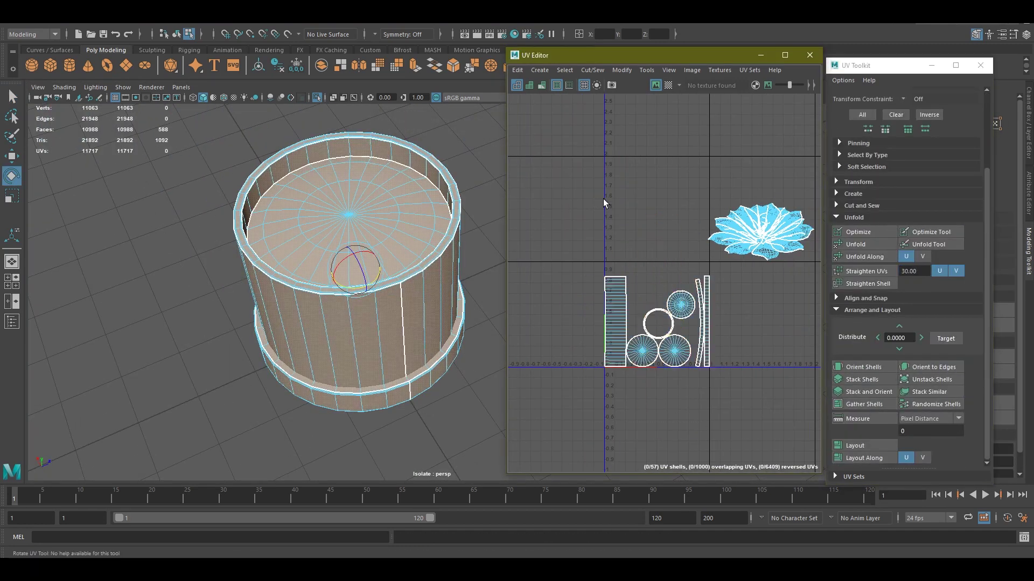
{"action": "key", "text": "f"}
Select the pot and succulent shells and lay them all out in the 0–1 square.
{"action": "mouse_move", "coordinate": [780, 351]}
{"action": "left_mouse_down", "text": "alt"}
{"action": "mouse_move", "coordinate": [403, 280]}
{"action": "mouse_move", "coordinate": [434, 273]}
{"action": "left_mouse_up", "text": "alt"}
{"action": "left_click_drag", "start_coordinate": [766, 418], "coordinate": [538, 209]}
{"action": "left_click_drag", "start_coordinate": [769, 417], "coordinate": [531, 228]}
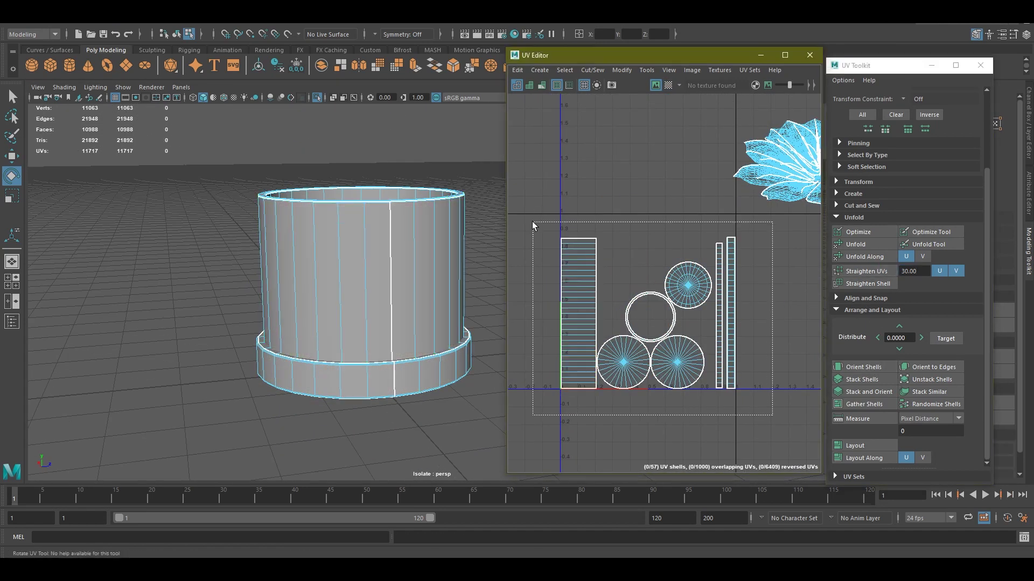
{"action": "key", "text": "w"}
{"action": "scroll", "coordinate": [600, 219], "scroll_direction": "down", "scroll_amount": 2}
{"action": "left_click_drag", "start_coordinate": [624, 156], "coordinate": [796, 257]}
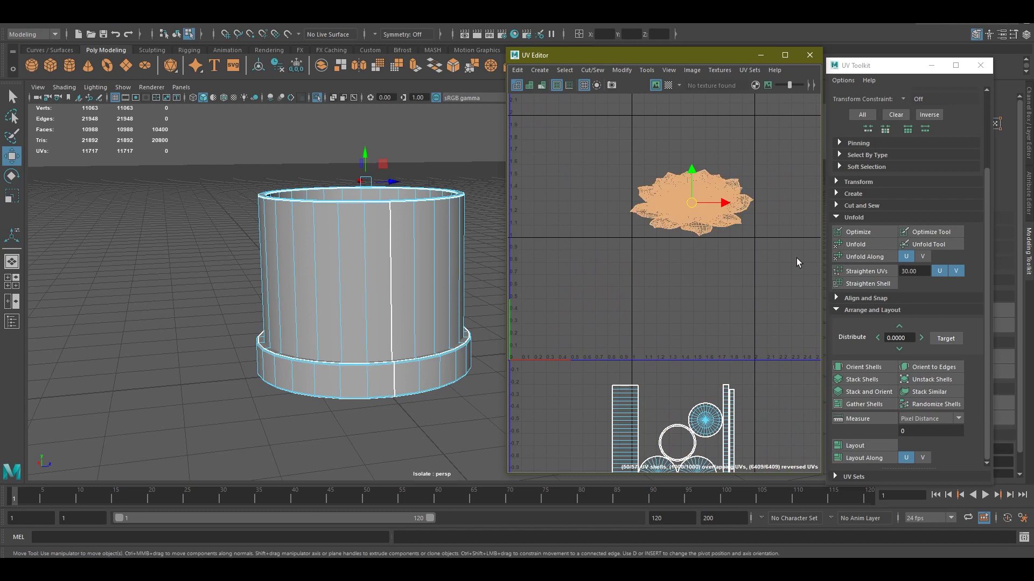
{"action": "left_click", "coordinate": [855, 446]}
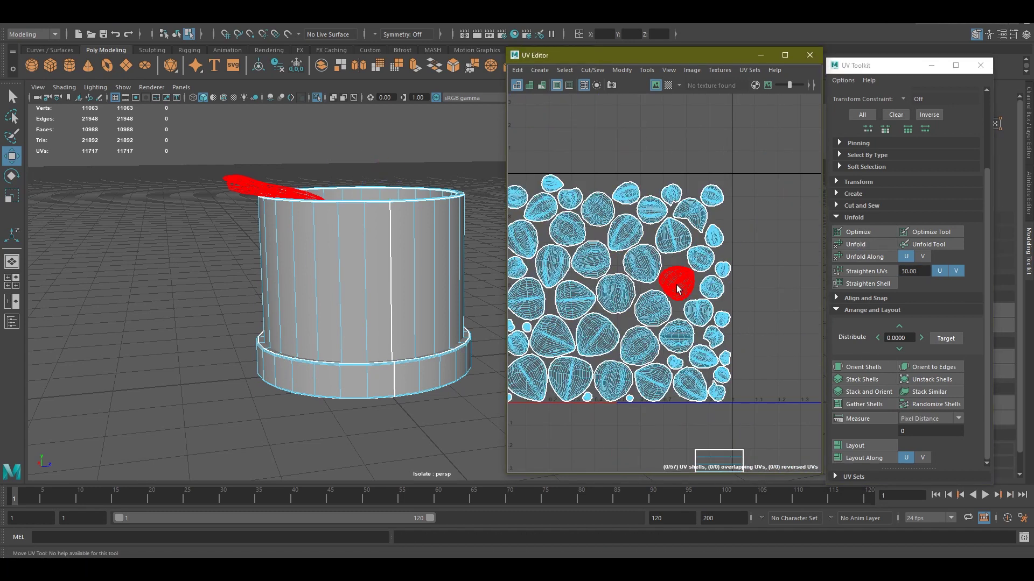
Move the pot's body strip shell up and to the left of the tile.
{"action": "left_click", "coordinate": [858, 182]}
{"action": "scroll", "coordinate": [890, 240], "scroll_direction": "down", "scroll_amount": 5}
{"action": "left_click_drag", "start_coordinate": [777, 370], "coordinate": [544, 163]}
{"action": "scroll", "coordinate": [544, 163], "scroll_direction": "down", "scroll_amount": 2}
{"action": "middle_click_drag", "start_coordinate": [647, 264], "coordinate": [709, 186], "text": "alt"}
{"action": "left_click_drag", "start_coordinate": [651, 345], "coordinate": [573, 196]}
{"action": "scroll", "coordinate": [653, 272], "scroll_direction": "up", "scroll_amount": 2}
{"action": "scroll", "coordinate": [711, 325], "scroll_direction": "down", "scroll_amount": 3}
{"action": "scroll", "coordinate": [712, 326], "scroll_direction": "up", "scroll_amount": 4}
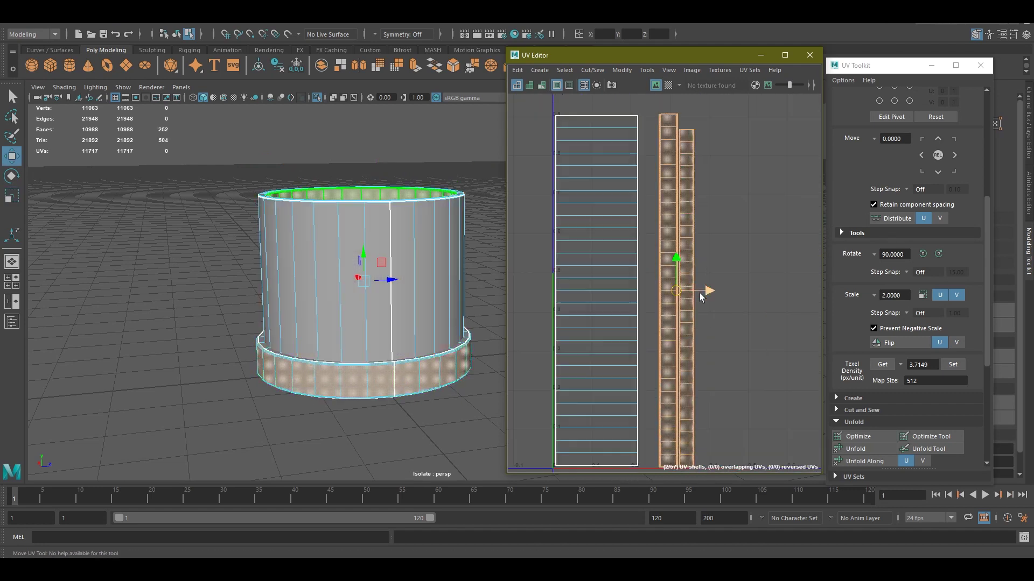
{"action": "scroll", "coordinate": [657, 260], "scroll_direction": "down", "scroll_amount": 4}
Move a circular cap beside the strips and place the large ring beside the caps.
{"action": "left_click_drag", "start_coordinate": [619, 263], "coordinate": [587, 268]}
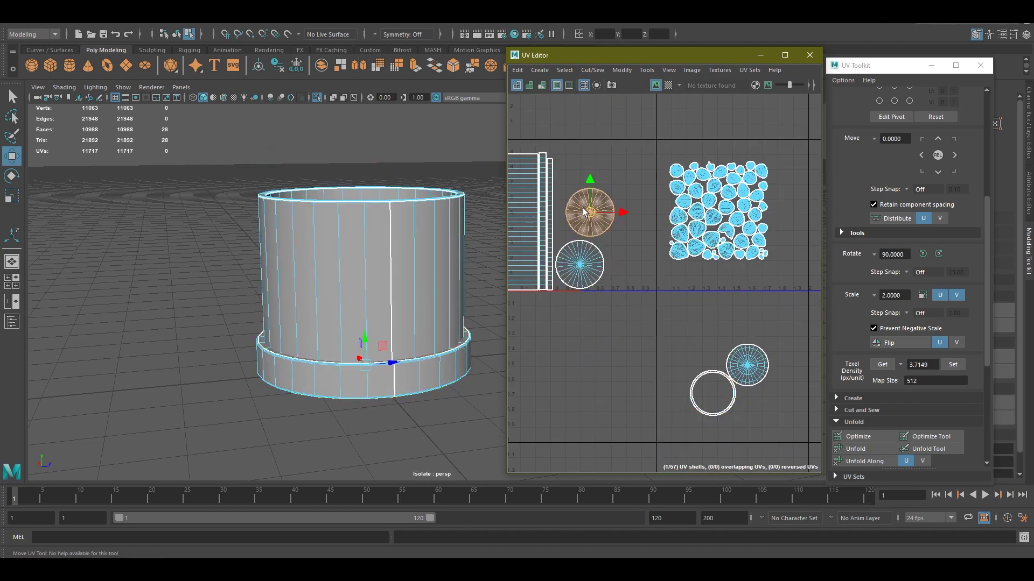
{"action": "left_click_drag", "start_coordinate": [691, 364], "coordinate": [555, 181]}
{"action": "scroll", "coordinate": [641, 245], "scroll_direction": "up", "scroll_amount": 3}
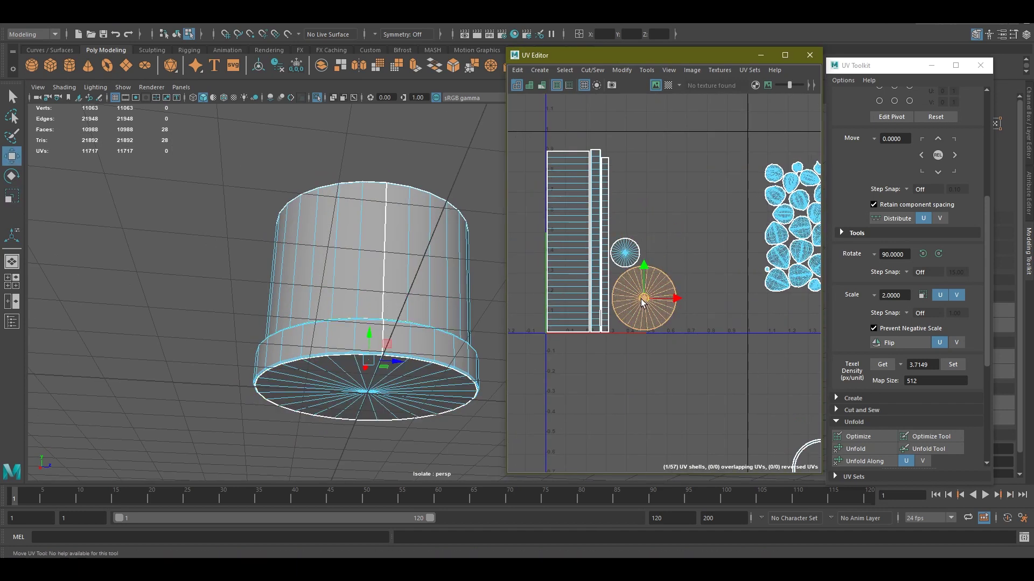
{"action": "key", "text": "r"}
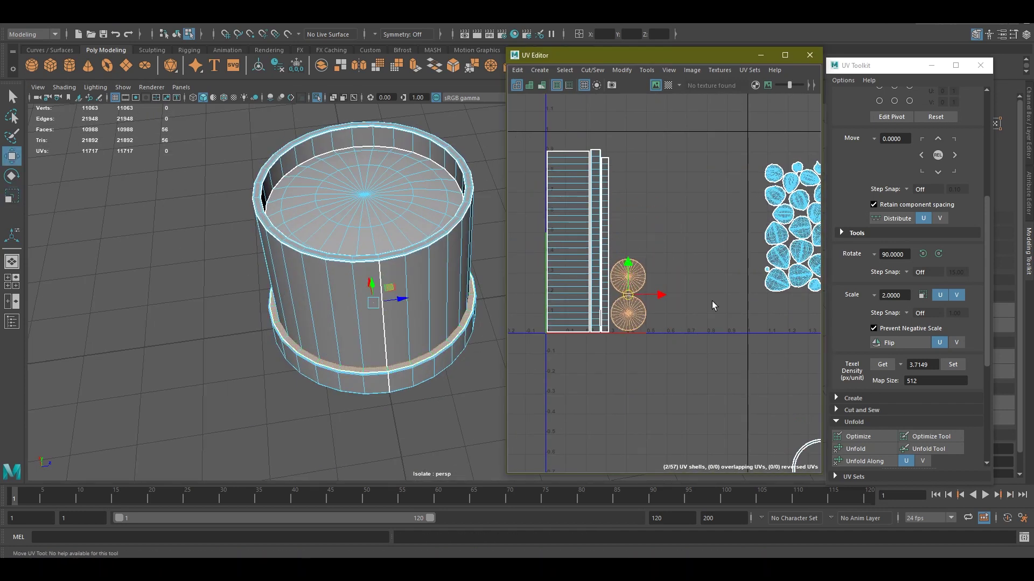
{"action": "scroll", "coordinate": [711, 305], "scroll_direction": "down", "scroll_amount": 2}
{"action": "left_click", "coordinate": [736, 365]}
{"action": "scroll", "coordinate": [602, 216], "scroll_direction": "up", "scroll_amount": 3}
{"action": "left_click", "coordinate": [664, 350]}
{"action": "scroll", "coordinate": [651, 234], "scroll_direction": "down", "scroll_amount": 2}
{"action": "mouse_move", "coordinate": [650, 234]}
{"action": "middle_mouse_down", "text": "alt"}
{"action": "mouse_move", "coordinate": [693, 231]}
{"action": "mouse_move", "coordinate": [656, 231]}
{"action": "middle_mouse_up", "text": "alt"}
{"action": "left_click", "coordinate": [686, 247]}
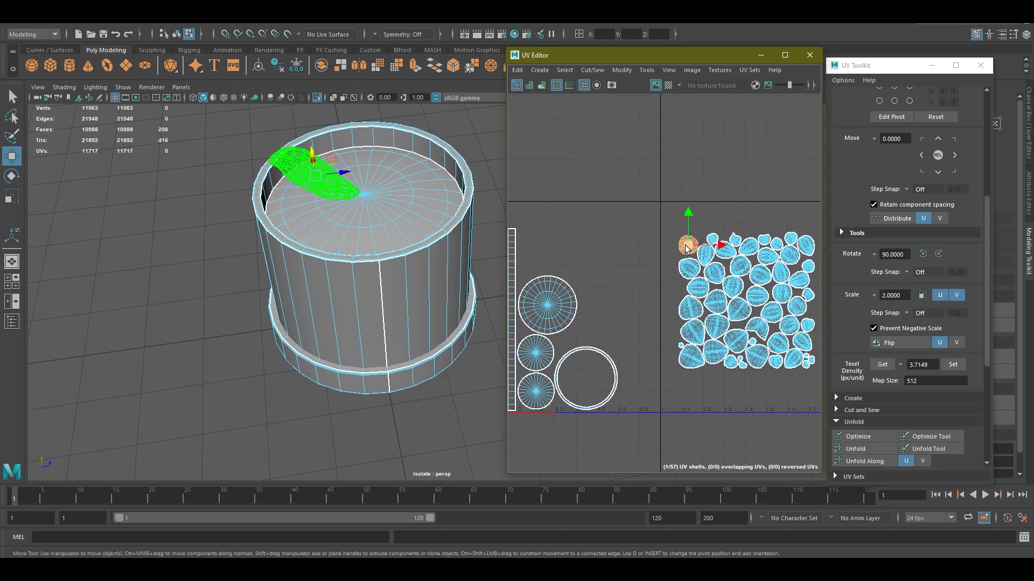
Move three leaf shells into the left column beside the pot shells and the large ring.
{"action": "left_click_drag", "start_coordinate": [710, 275], "coordinate": [573, 215]}
{"action": "scroll", "coordinate": [639, 284], "scroll_direction": "up", "scroll_amount": 2}
{"action": "scroll", "coordinate": [616, 261], "scroll_direction": "down", "scroll_amount": 2}
{"action": "left_click_drag", "start_coordinate": [616, 261], "coordinate": [536, 210]}
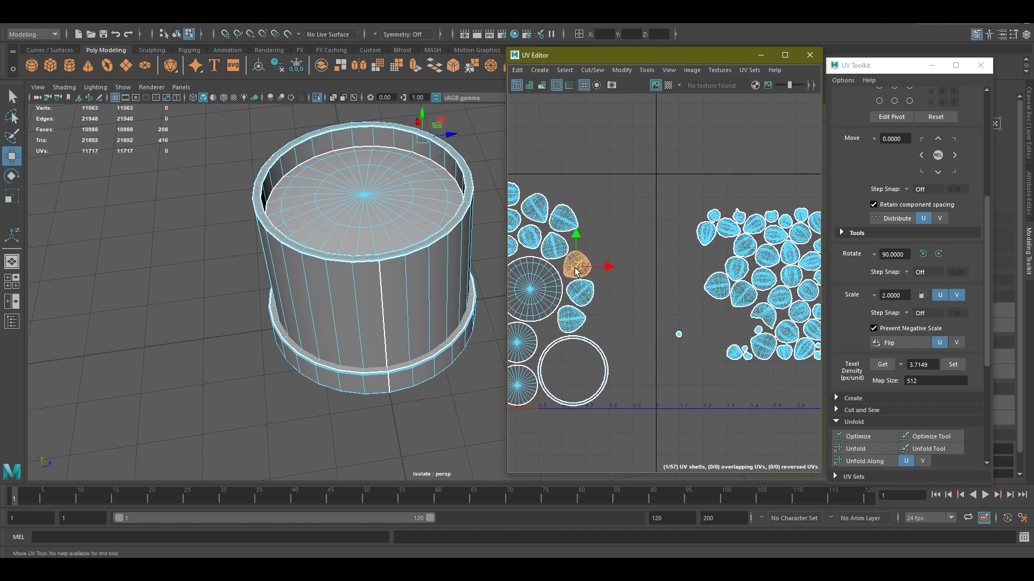
{"action": "scroll", "coordinate": [575, 270], "scroll_direction": "up", "scroll_amount": 2}
{"action": "scroll", "coordinate": [592, 290], "scroll_direction": "down", "scroll_amount": 2}
{"action": "left_click_drag", "start_coordinate": [592, 291], "coordinate": [668, 318]}
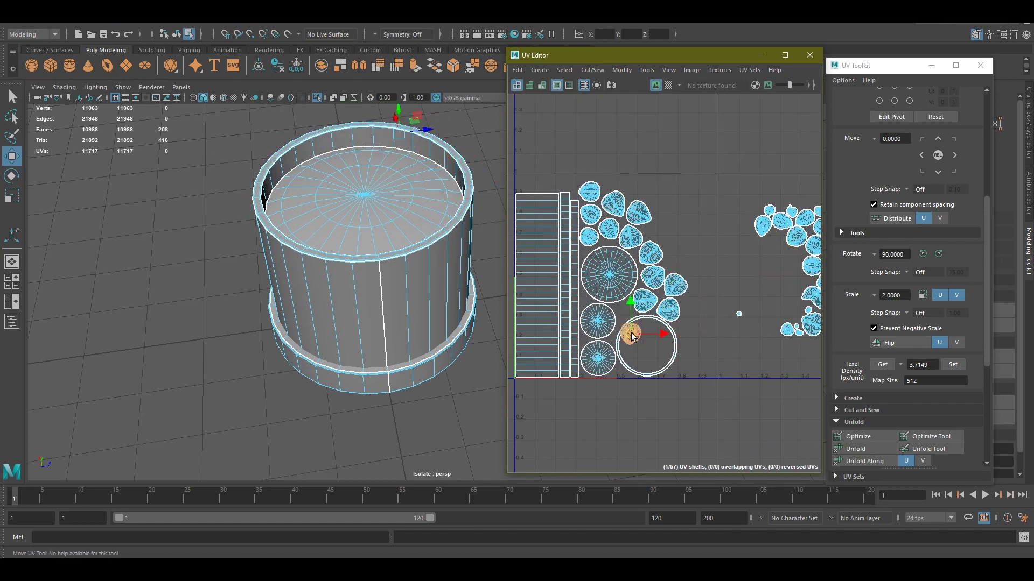
{"action": "scroll", "coordinate": [647, 367], "scroll_direction": "up", "scroll_amount": 3}
{"action": "scroll", "coordinate": [722, 309], "scroll_direction": "down", "scroll_amount": 3}
Select leaf shells in the cluster and move one into a free gap.
{"action": "left_click", "coordinate": [723, 309]}
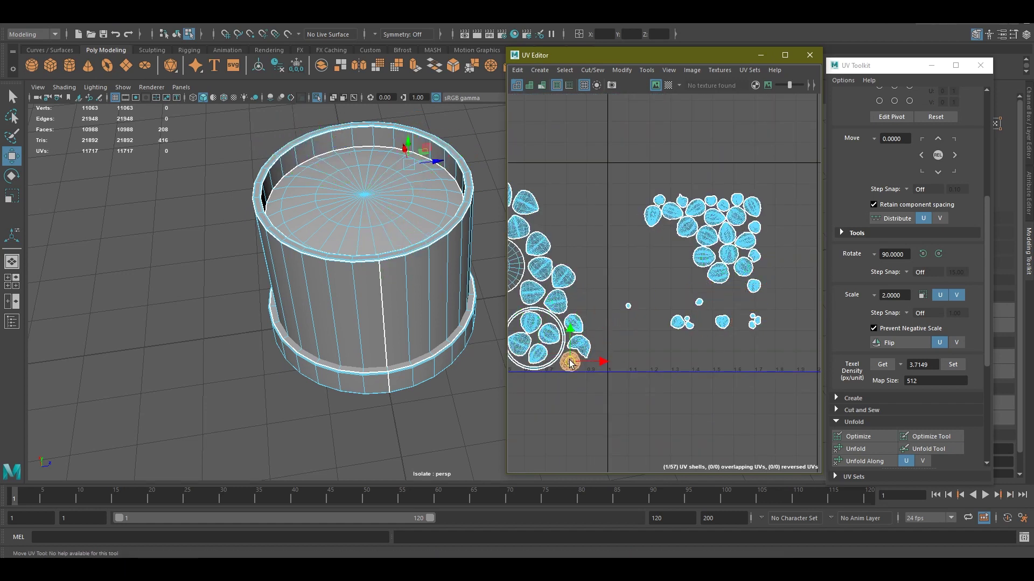
{"action": "scroll", "coordinate": [596, 364], "scroll_direction": "up", "scroll_amount": 3}
{"action": "scroll", "coordinate": [596, 364], "scroll_direction": "down", "scroll_amount": 3}
{"action": "left_click", "coordinate": [722, 282], "text": "shift"}
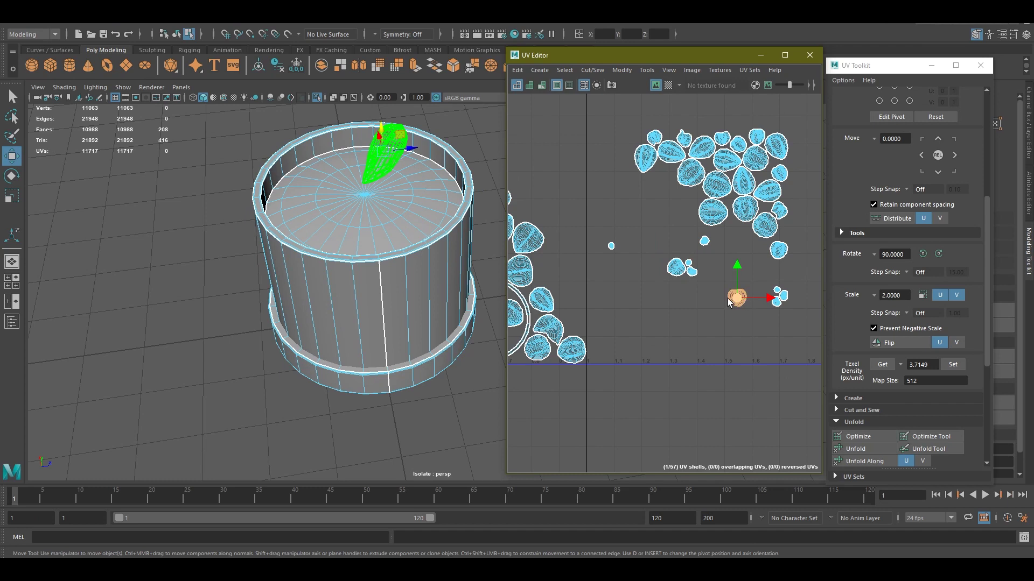
{"action": "left_click", "coordinate": [689, 254], "text": "ctrl"}
{"action": "key", "text": "w"}
{"action": "scroll", "coordinate": [633, 336], "scroll_direction": "up", "scroll_amount": 3}
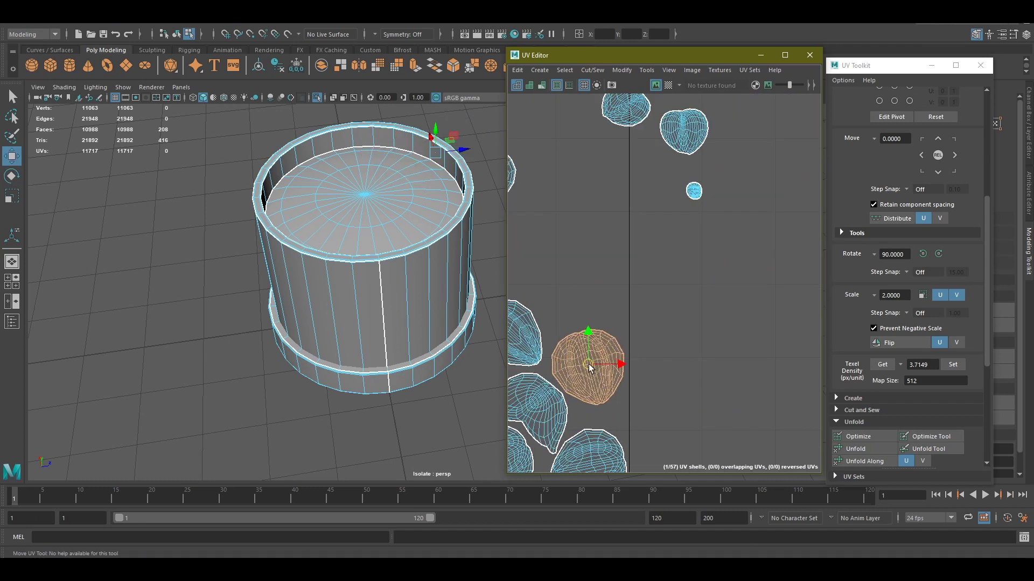
{"action": "scroll", "coordinate": [633, 336], "scroll_direction": "down", "scroll_amount": 3}
{"action": "right_click_drag", "start_coordinate": [624, 301], "coordinate": [623, 281]}
Zoom around the UV layout and nudge a leaf shell into place.
{"action": "scroll", "coordinate": [639, 356], "scroll_direction": "up", "scroll_amount": 2}
{"action": "scroll", "coordinate": [639, 356], "scroll_direction": "down", "scroll_amount": 2}
{"action": "scroll", "coordinate": [605, 326], "scroll_direction": "up", "scroll_amount": 2}
{"action": "scroll", "coordinate": [713, 241], "scroll_direction": "down", "scroll_amount": 2}
{"action": "scroll", "coordinate": [628, 319], "scroll_direction": "up", "scroll_amount": 3}
{"action": "scroll", "coordinate": [628, 307], "scroll_direction": "down", "scroll_amount": 2}
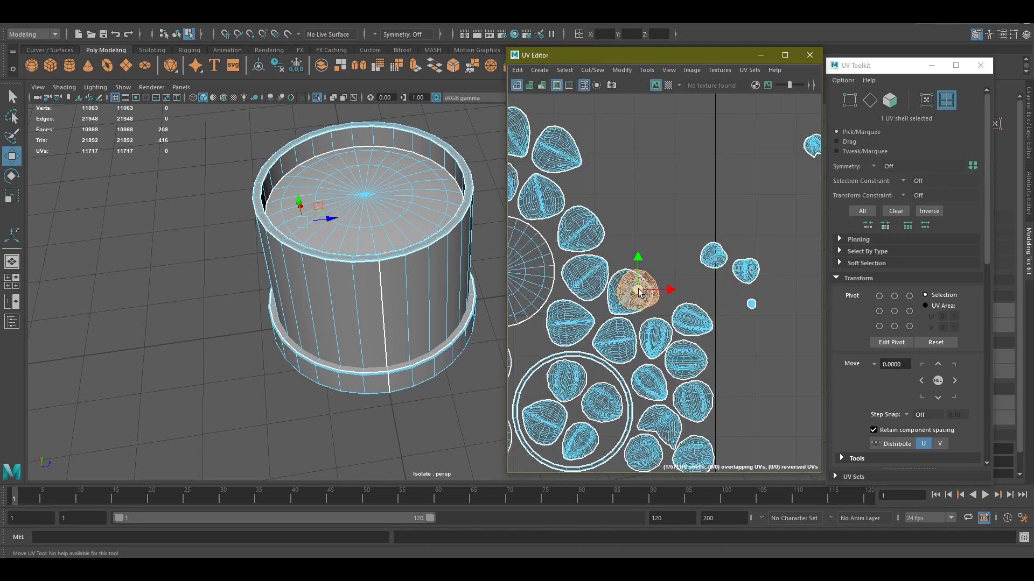
{"action": "scroll", "coordinate": [710, 277], "scroll_direction": "down", "scroll_amount": 2}
{"action": "scroll", "coordinate": [595, 274], "scroll_direction": "up", "scroll_amount": 2}
{"action": "scroll", "coordinate": [745, 263], "scroll_direction": "up", "scroll_amount": 2}
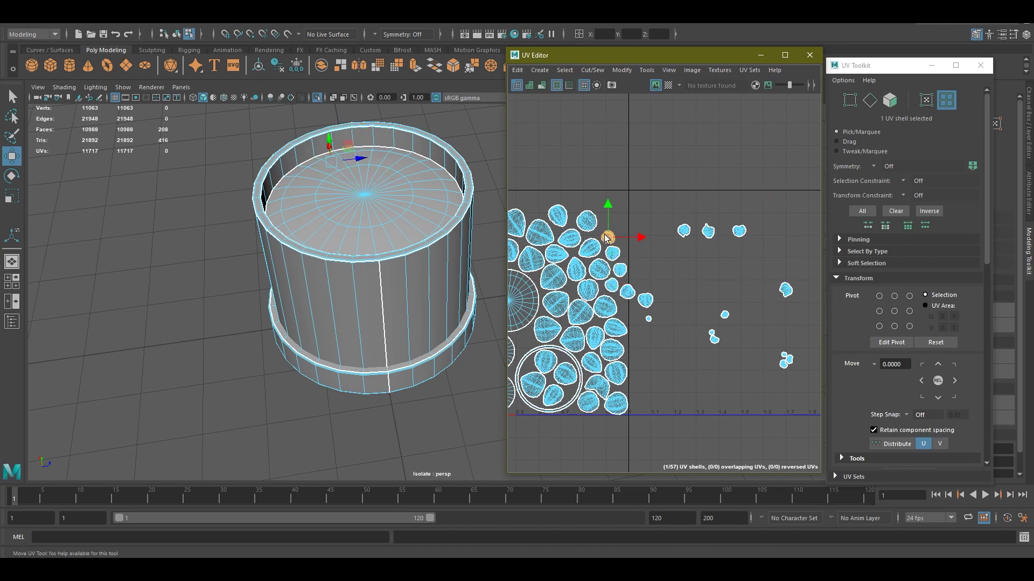
{"action": "scroll", "coordinate": [646, 305], "scroll_direction": "up", "scroll_amount": 4}
{"action": "scroll", "coordinate": [646, 323], "scroll_direction": "up", "scroll_amount": 1}
{"action": "scroll", "coordinate": [673, 269], "scroll_direction": "down", "scroll_amount": 1}
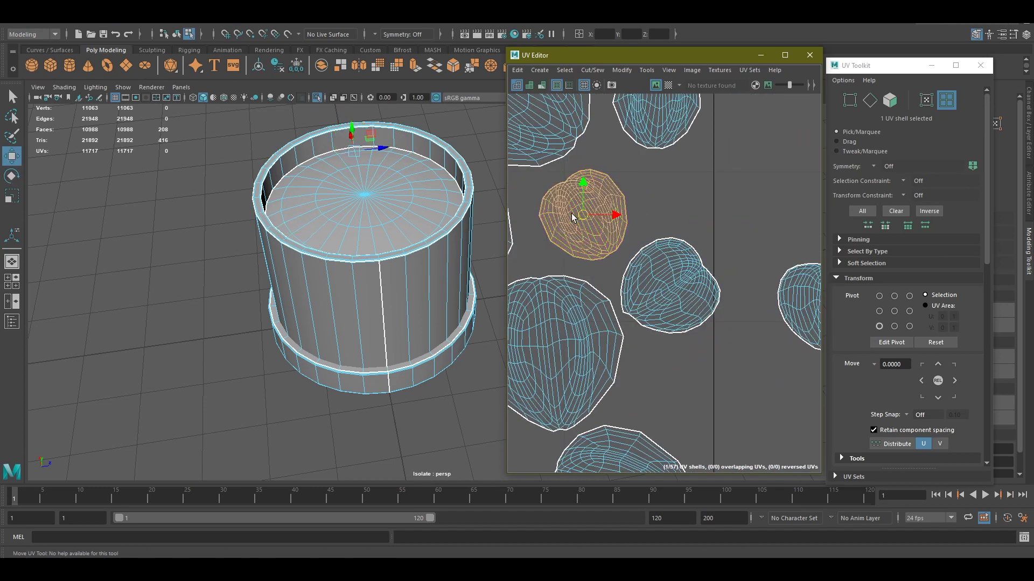
{"action": "middle_click_drag", "start_coordinate": [700, 278], "coordinate": [754, 289], "text": "alt"}
{"action": "scroll", "coordinate": [752, 289], "scroll_direction": "down", "scroll_amount": 1}
{"action": "scroll", "coordinate": [716, 285], "scroll_direction": "down", "scroll_amount": 2}
{"action": "scroll", "coordinate": [672, 272], "scroll_direction": "down", "scroll_amount": 1}
{"action": "scroll", "coordinate": [672, 272], "scroll_direction": "down", "scroll_amount": 2}
Move the small isolated leaf shell toward the packed group.
{"action": "left_click", "coordinate": [660, 304]}
{"action": "scroll", "coordinate": [538, 272], "scroll_direction": "up", "scroll_amount": 3}
{"action": "scroll", "coordinate": [753, 330], "scroll_direction": "down", "scroll_amount": 2}
{"action": "scroll", "coordinate": [751, 330], "scroll_direction": "down", "scroll_amount": 3}
{"action": "middle_click_drag", "start_coordinate": [751, 329], "coordinate": [796, 222], "text": "alt"}
{"action": "scroll", "coordinate": [551, 183], "scroll_direction": "down", "scroll_amount": 2}
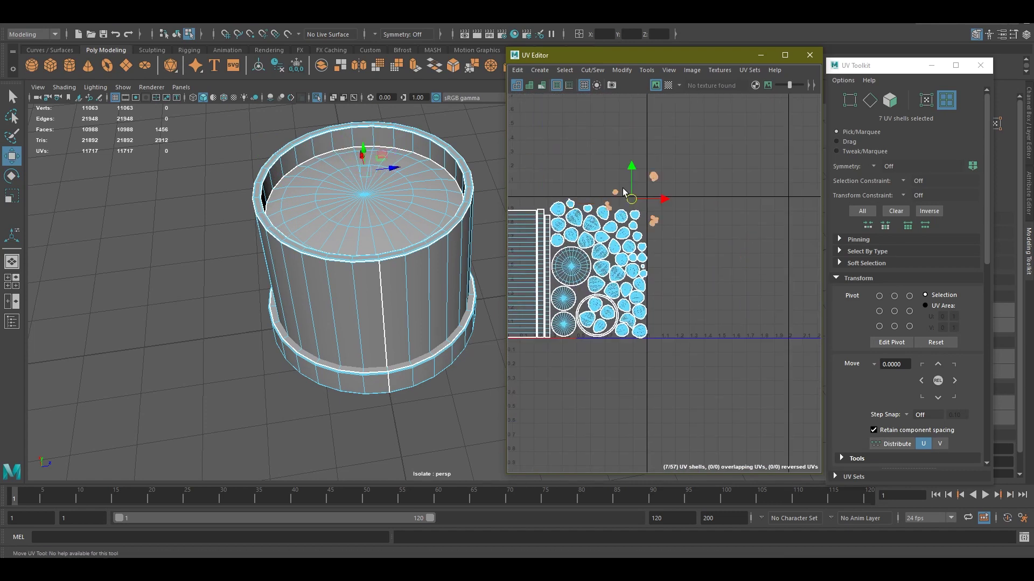
{"action": "scroll", "coordinate": [623, 221], "scroll_direction": "up", "scroll_amount": 4}
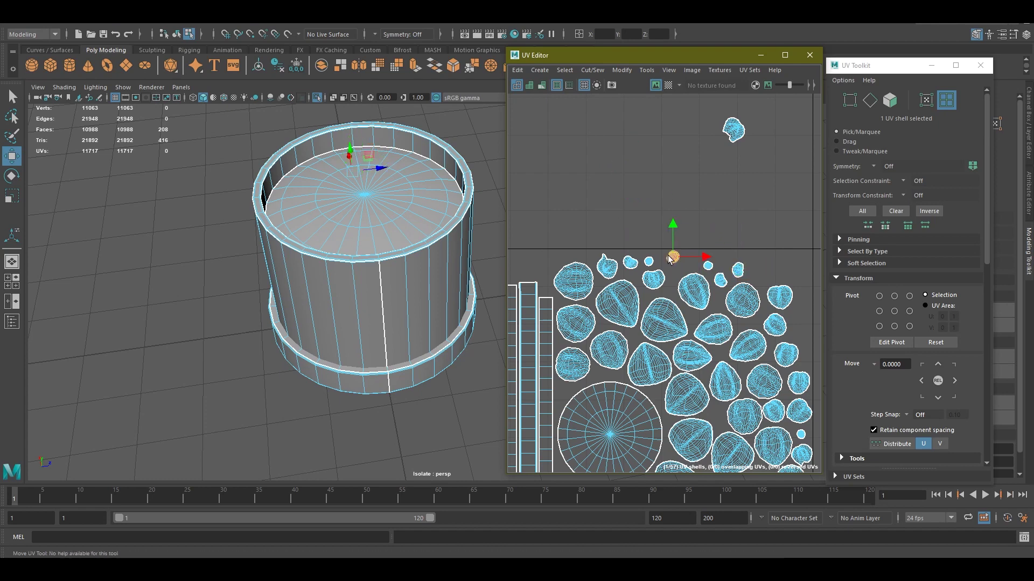
{"action": "scroll", "coordinate": [670, 259], "scroll_direction": "down", "scroll_amount": 3}
{"action": "scroll", "coordinate": [576, 261], "scroll_direction": "up", "scroll_amount": 3}
Check the packing with a checker pattern and inspect the framed potted succulent.
{"action": "left_click", "coordinate": [668, 85]}
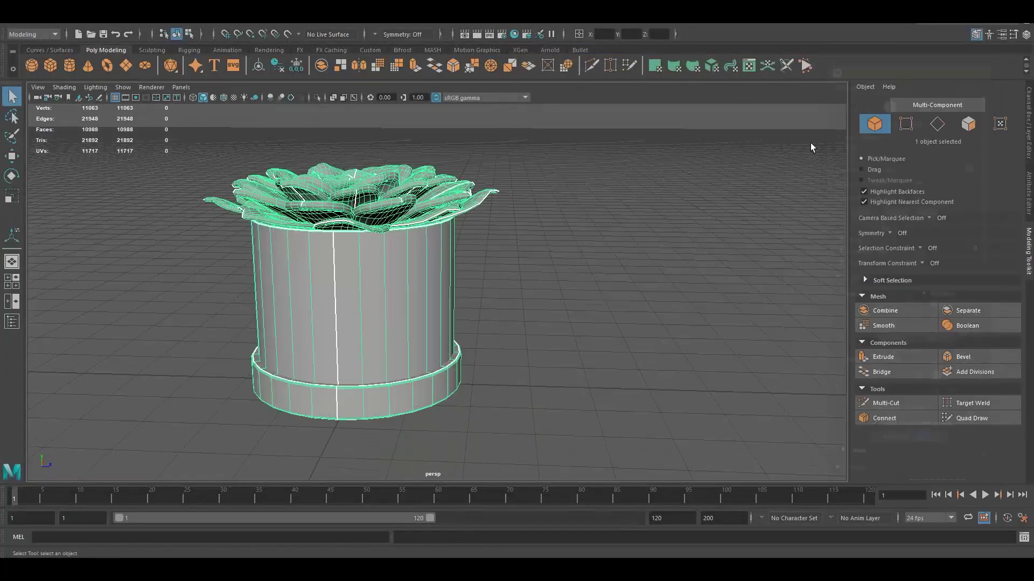
{"action": "key", "text": "f"}
{"action": "left_click", "coordinate": [593, 279]}
{"action": "left_click_drag", "start_coordinate": [593, 279], "coordinate": [555, 309], "text": "alt"}
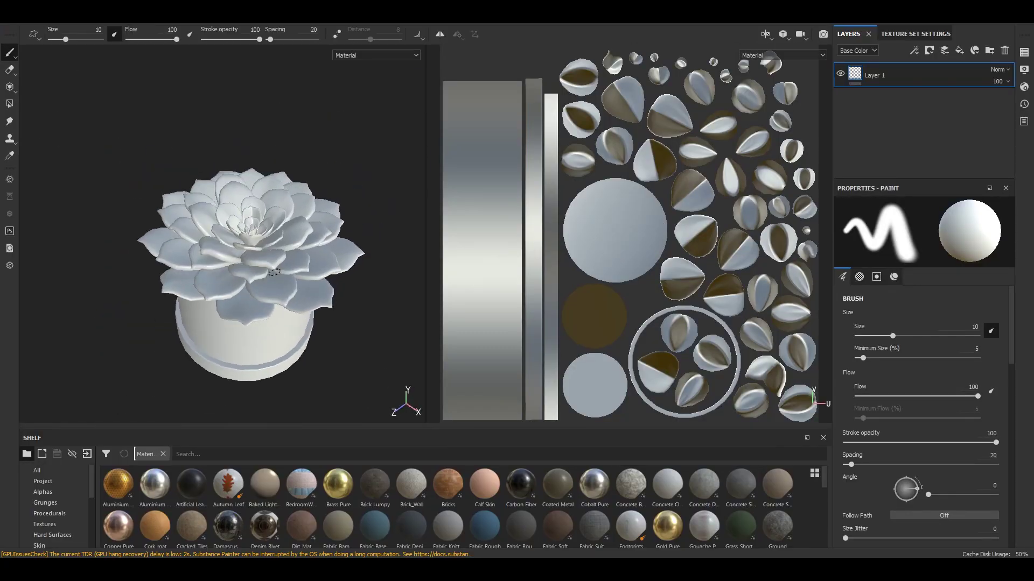
Rename the texture set from the texture set list.
{"action": "left_click", "coordinate": [1024, 52]}
{"action": "double_click", "coordinate": [848, 85]}
{"action": "type", "text": "s"}
Bake the mesh maps from the texture set settings.
{"action": "left_click", "coordinate": [915, 34]}
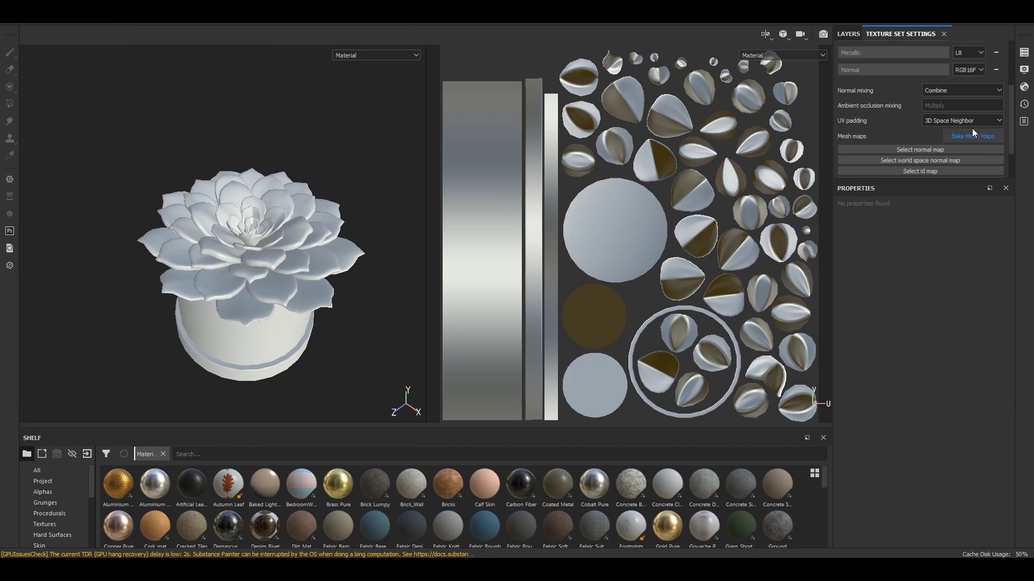
{"action": "left_click", "coordinate": [972, 136]}
{"action": "left_click", "coordinate": [587, 452]}
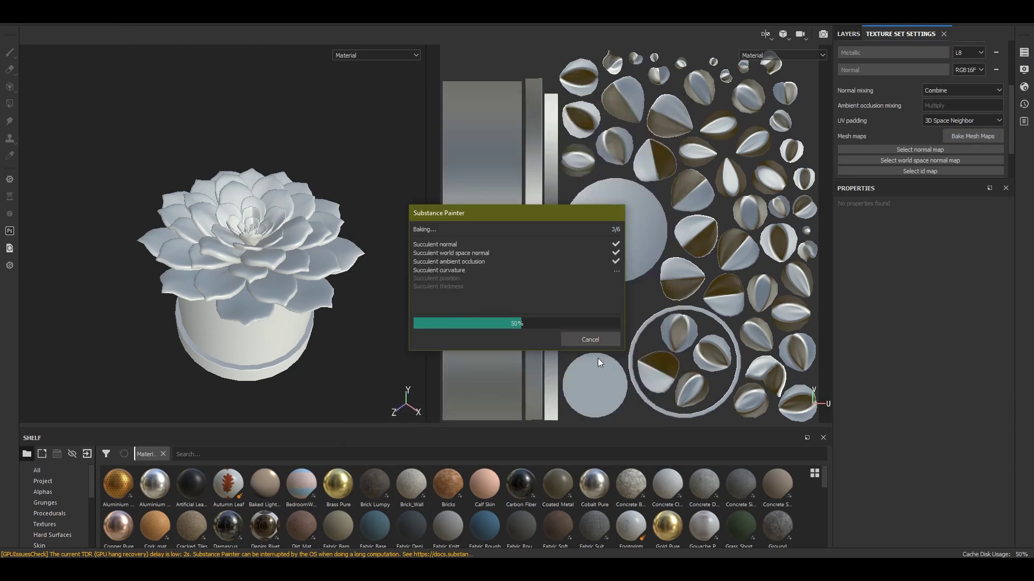
Frame the whole plant in view and show the layer stack.
{"action": "left_click_drag", "start_coordinate": [598, 357], "coordinate": [339, 346], "text": "alt"}
{"action": "right_click_drag", "start_coordinate": [340, 346], "coordinate": [267, 266], "text": "alt"}
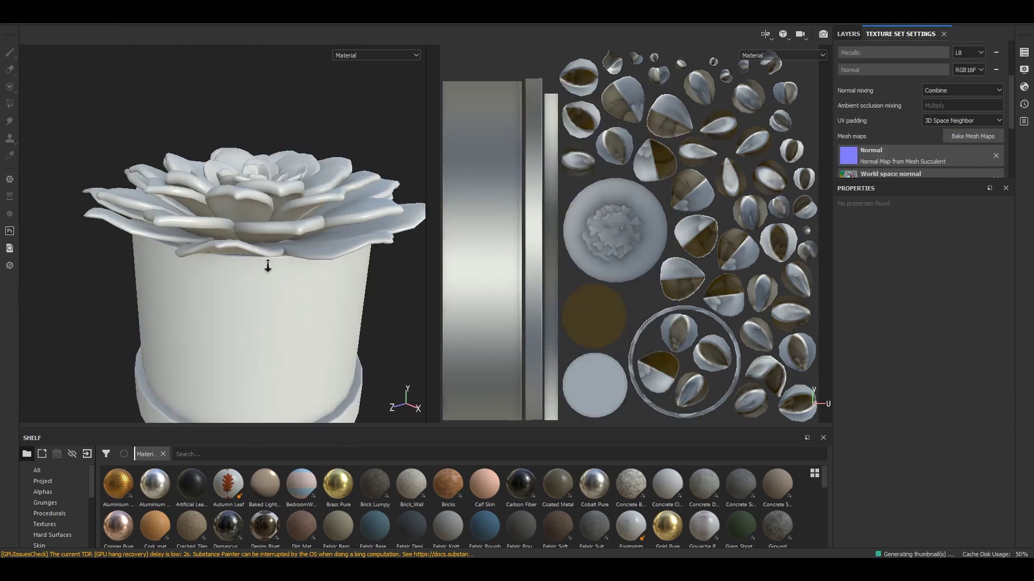
{"action": "key", "text": "f"}
{"action": "key", "text": "f"}
{"action": "left_click", "coordinate": [848, 33]}
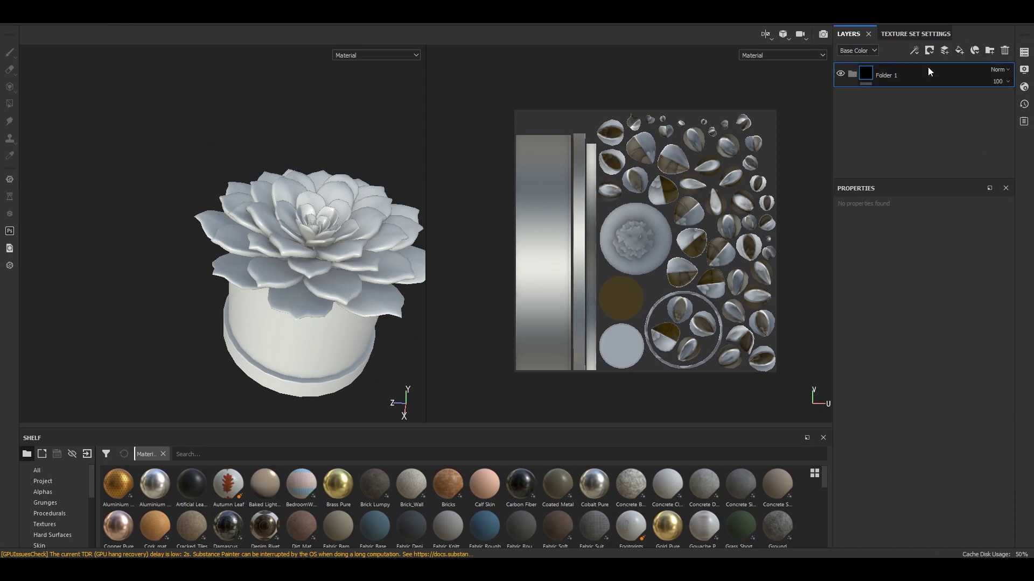
Add an Organic Wood layer with a black mask, restricted to the pot's base.
{"action": "right_click", "coordinate": [885, 77]}
{"action": "left_click_drag", "start_coordinate": [301, 301], "coordinate": [272, 281], "text": "alt"}
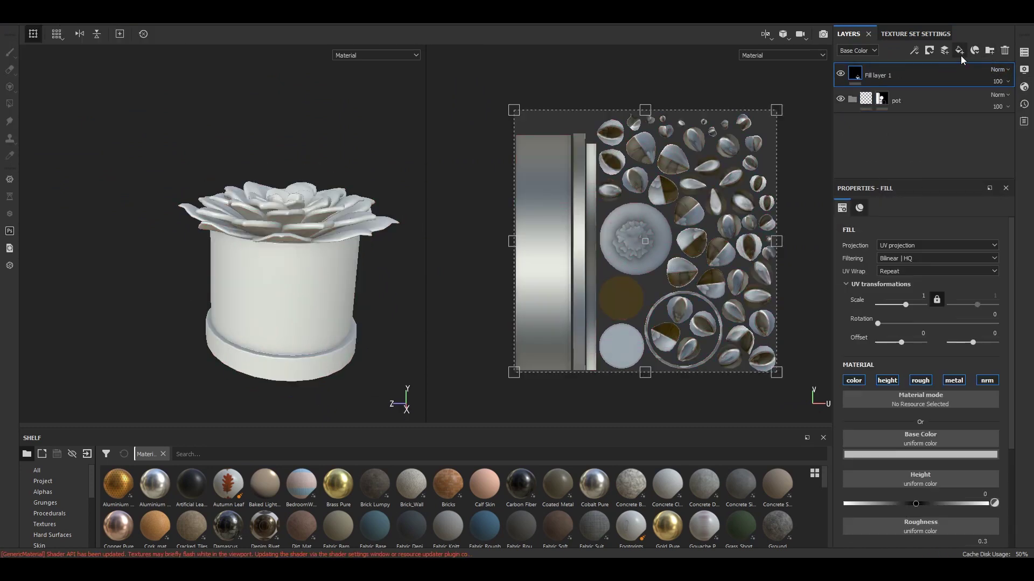
{"action": "scroll", "coordinate": [264, 517], "scroll_direction": "down", "scroll_amount": 3}
{"action": "mouse_move", "coordinate": [521, 523]}
{"action": "left_mouse_down"}
{"action": "mouse_move", "coordinate": [872, 172]}
{"action": "mouse_move", "coordinate": [855, 75]}
{"action": "left_mouse_up"}
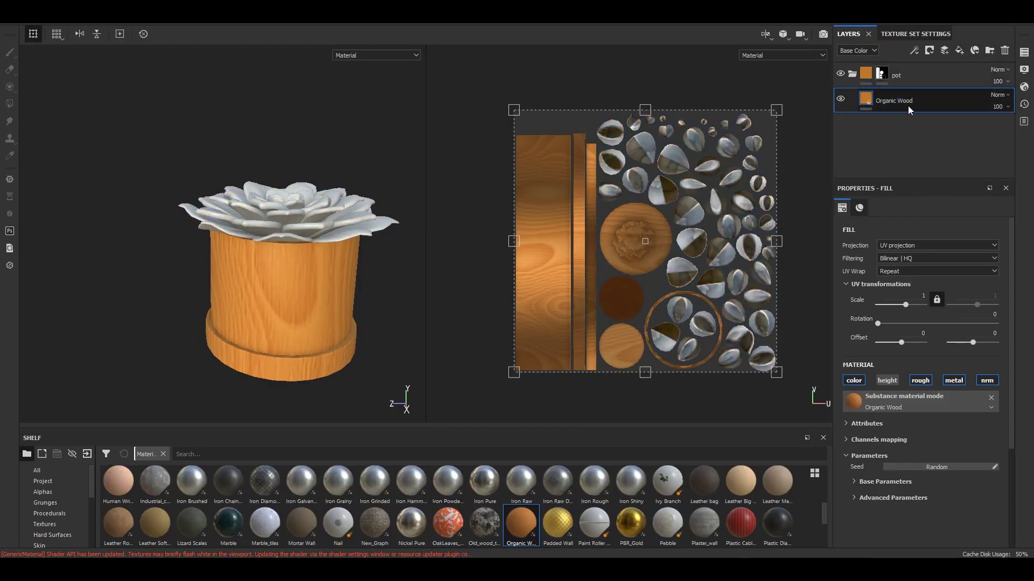
{"action": "right_click", "coordinate": [908, 105]}
{"action": "left_click", "coordinate": [931, 116]}
{"action": "left_click", "coordinate": [293, 328]}
{"action": "scroll", "coordinate": [294, 329], "scroll_direction": "up", "scroll_amount": 3}
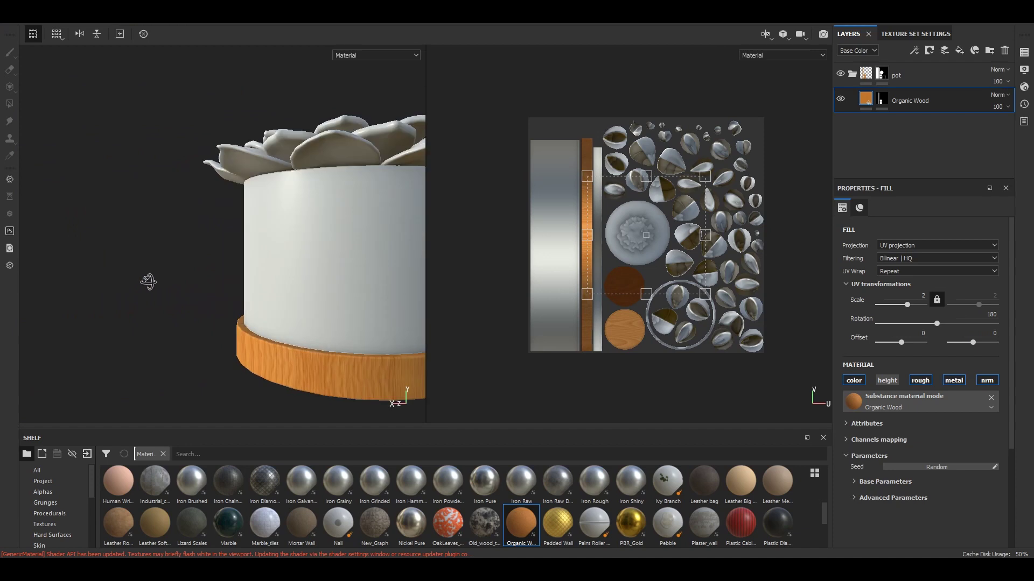
{"action": "key", "text": "c"}
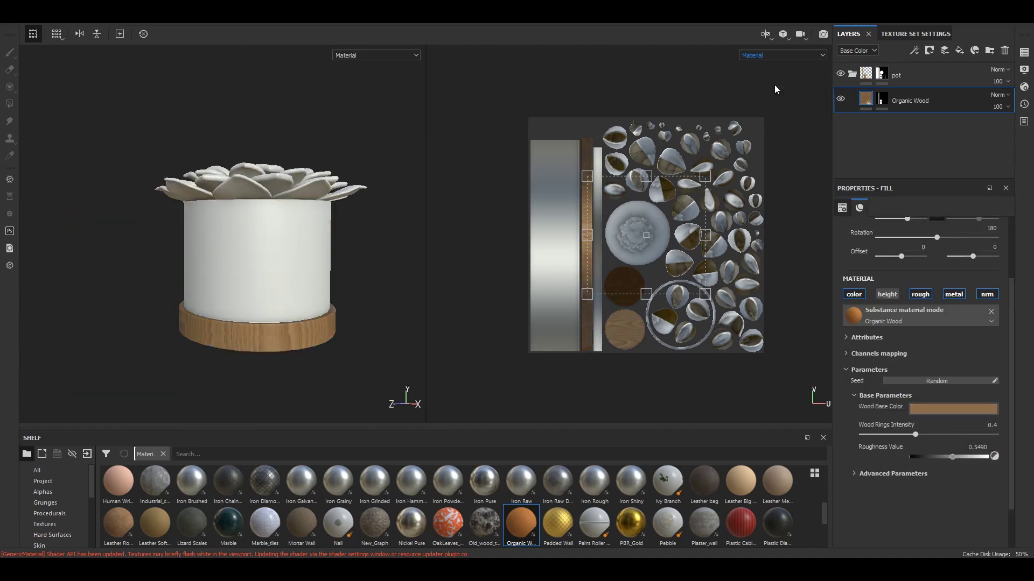
{"action": "scroll", "coordinate": [908, 389], "scroll_direction": "down", "scroll_amount": 2}
{"action": "key", "text": "m"}
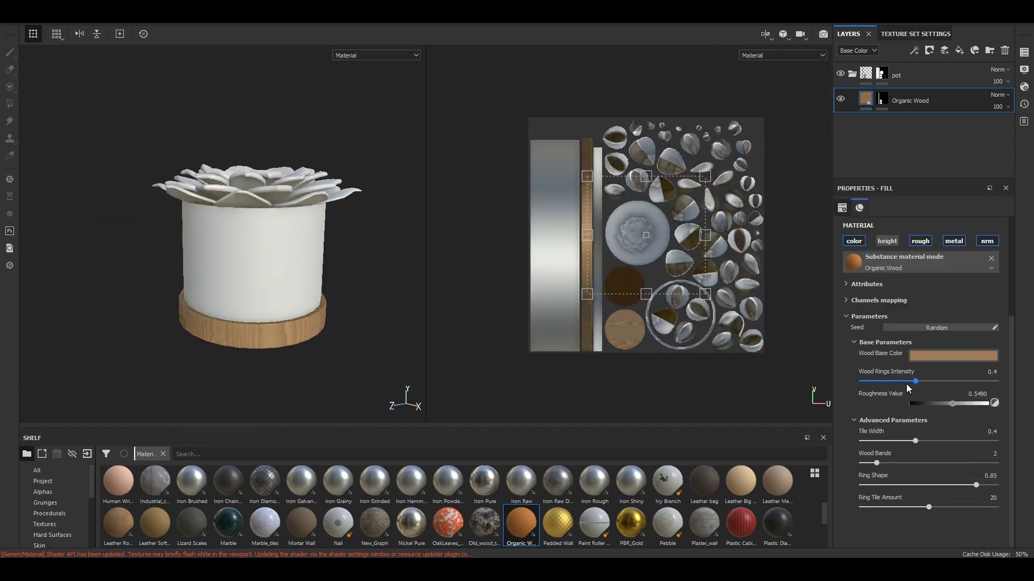
{"action": "right_click_drag", "start_coordinate": [278, 326], "coordinate": [301, 356], "text": "alt"}
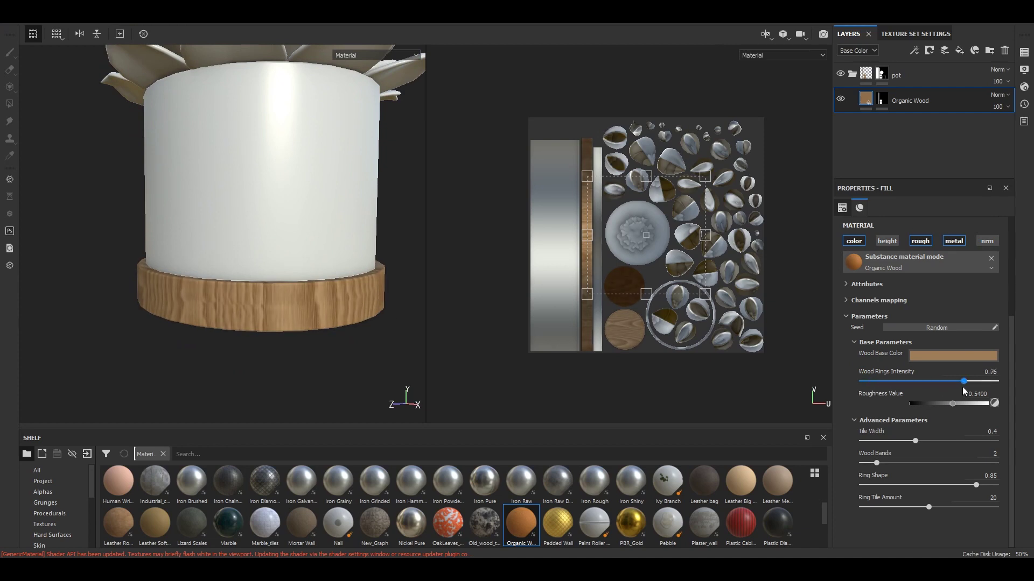
Narrow the wood Tile Width, lower Ring Shape and raise Ring Tile Amount to 21.
{"action": "left_click_drag", "start_coordinate": [926, 441], "coordinate": [912, 441]}
{"action": "left_click_drag", "start_coordinate": [976, 485], "coordinate": [932, 507]}
{"action": "right_click_drag", "start_coordinate": [323, 253], "coordinate": [301, 225], "text": "alt"}
{"action": "left_click_drag", "start_coordinate": [300, 225], "coordinate": [357, 282], "text": "alt"}
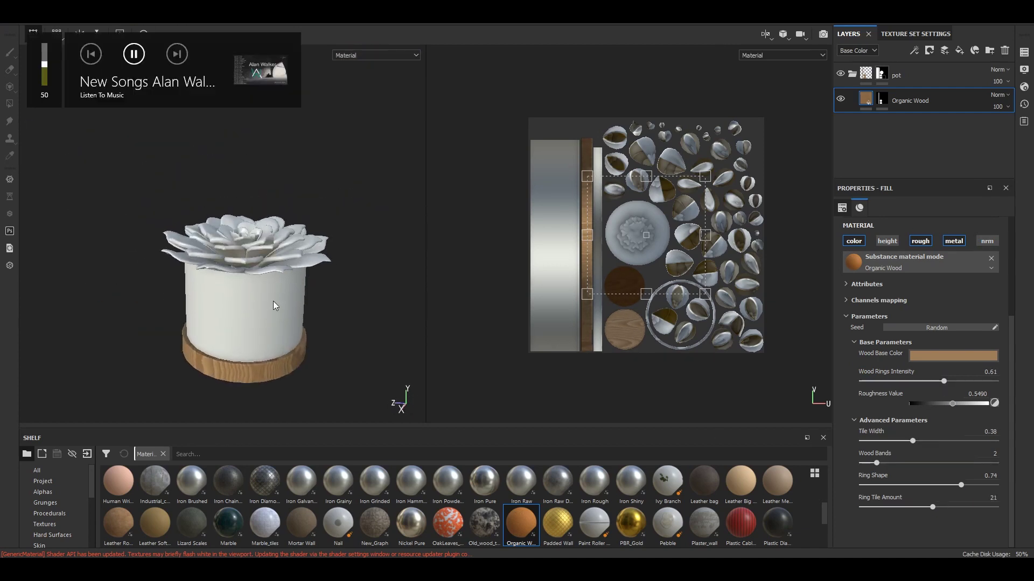
{"action": "left_click", "coordinate": [959, 50]}
Polygon-fill the pot body into a fill layer mask and colour it off-white.
{"action": "key", "text": "4"}
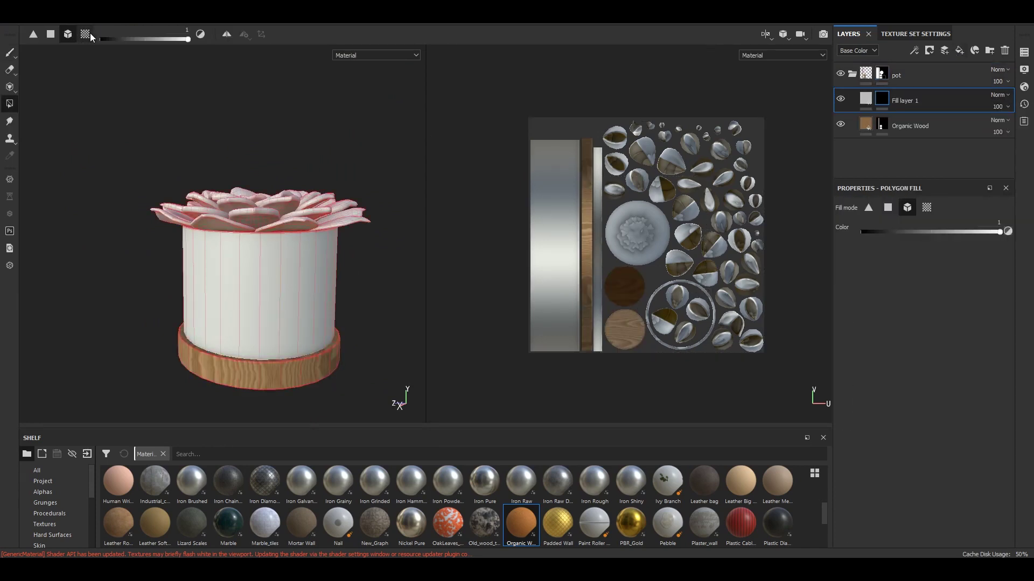
{"action": "left_click", "coordinate": [576, 203]}
{"action": "scroll", "coordinate": [576, 203], "scroll_direction": "up", "scroll_amount": 3}
{"action": "left_click", "coordinate": [866, 98]}
{"action": "left_click", "coordinate": [924, 300]}
{"action": "left_click", "coordinate": [948, 381]}
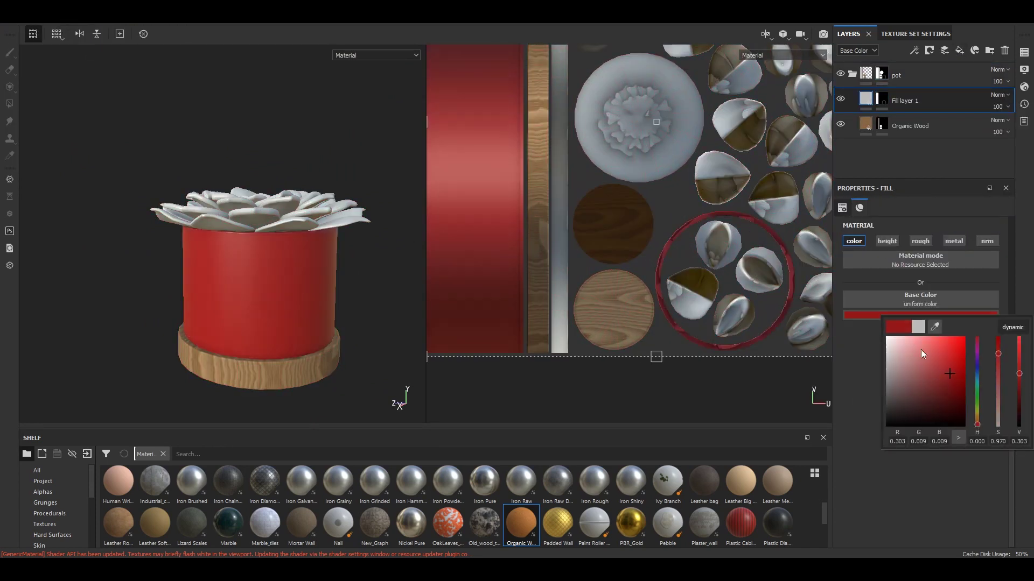
{"action": "left_click", "coordinate": [881, 98]}
{"action": "scroll", "coordinate": [573, 261], "scroll_direction": "down", "scroll_amount": 3}
{"action": "left_click", "coordinate": [865, 98]}
{"action": "left_click", "coordinate": [920, 315]}
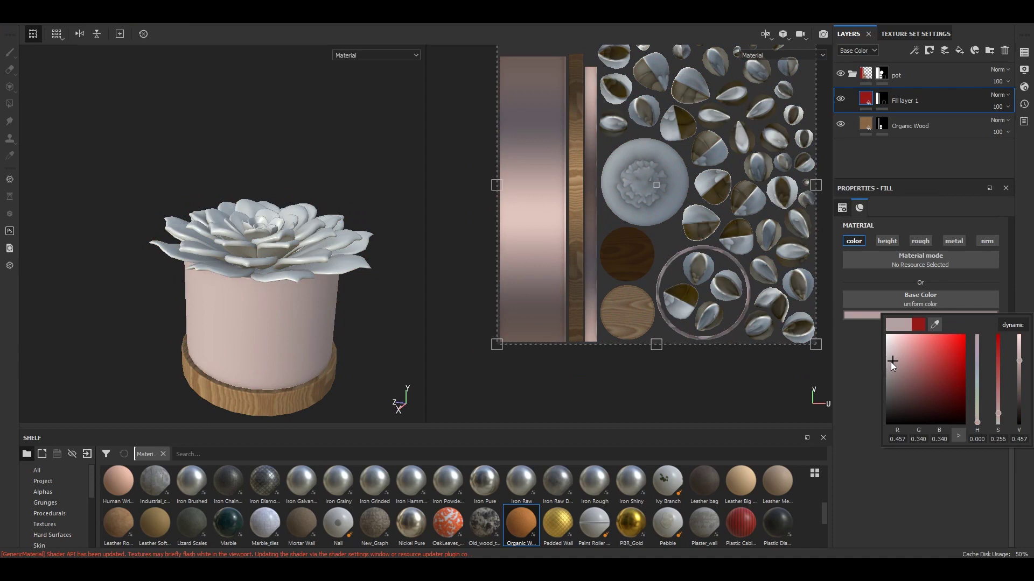
{"action": "left_click_drag", "start_coordinate": [916, 371], "coordinate": [888, 350]}
{"action": "left_click_drag", "start_coordinate": [258, 242], "coordinate": [280, 231], "text": "alt"}
{"action": "left_click", "coordinate": [959, 51]}
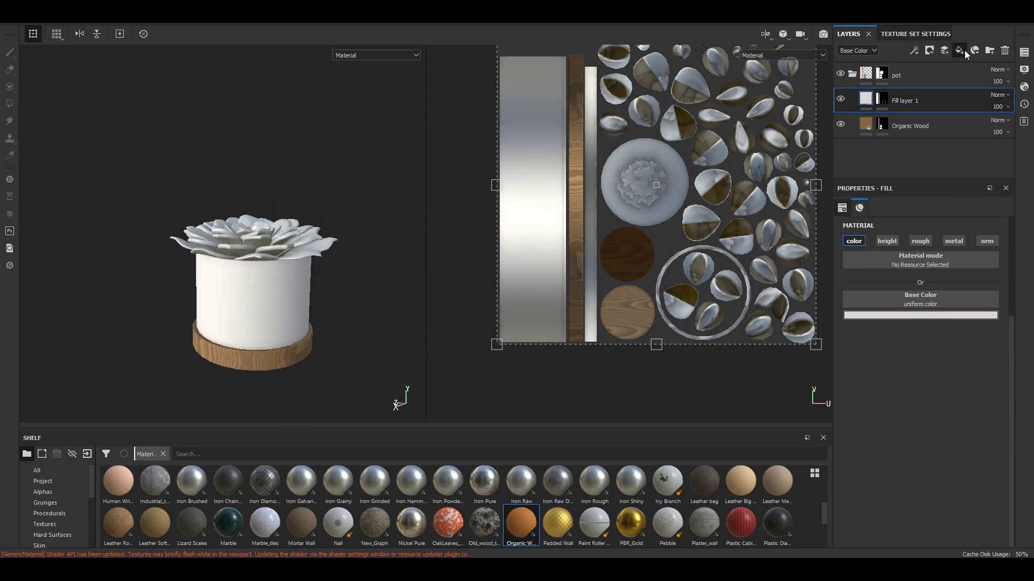
Add Fill layer 2 with a black mask and Dirt generator for subtle grime.
{"action": "left_click", "coordinate": [920, 315]}
{"action": "left_click", "coordinate": [914, 387]}
{"action": "right_click", "coordinate": [892, 100]}
{"action": "left_click", "coordinate": [915, 124]}
{"action": "left_click", "coordinate": [926, 280]}
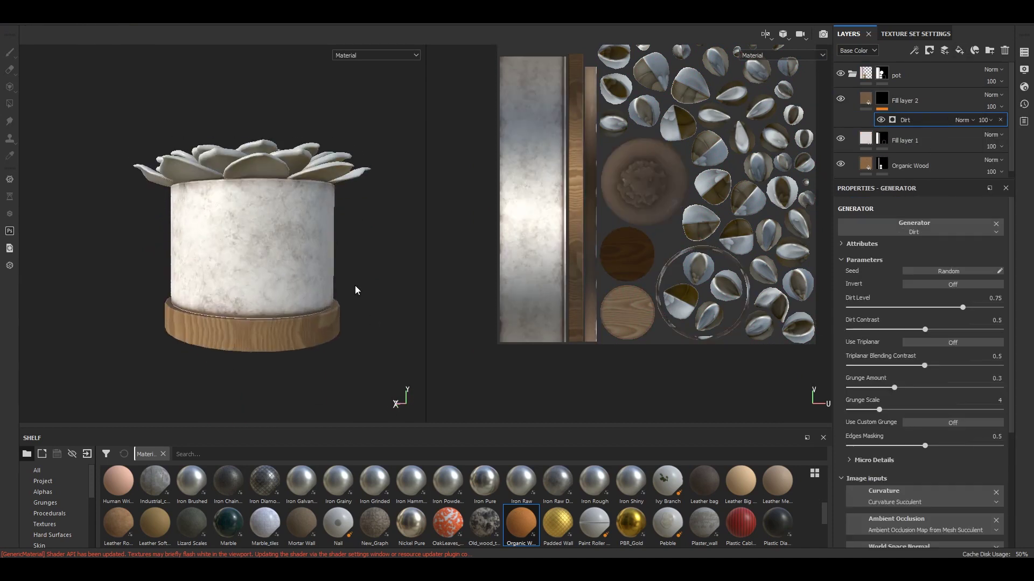
{"action": "left_click", "coordinate": [866, 98]}
{"action": "left_click", "coordinate": [896, 318]}
{"action": "left_click", "coordinate": [904, 370]}
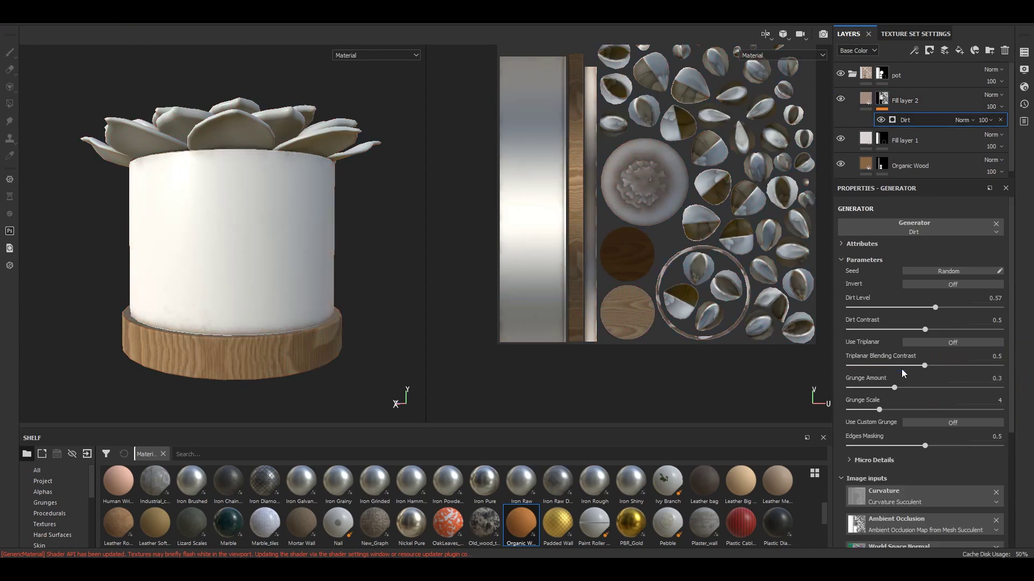
Add a roughness-only Fill layer 3 at about 0.4, masked by a Dirt generator.
{"action": "left_click", "coordinate": [918, 141]}
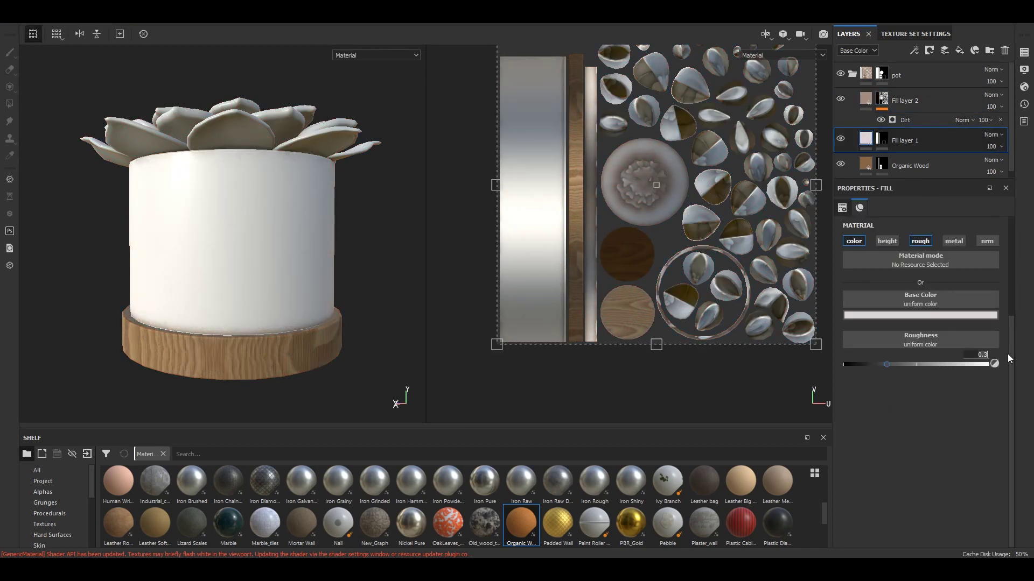
{"action": "left_click", "coordinate": [822, 55]}
{"action": "left_click", "coordinate": [765, 94]}
{"action": "left_click", "coordinate": [959, 50]}
{"action": "right_click", "coordinate": [899, 109]}
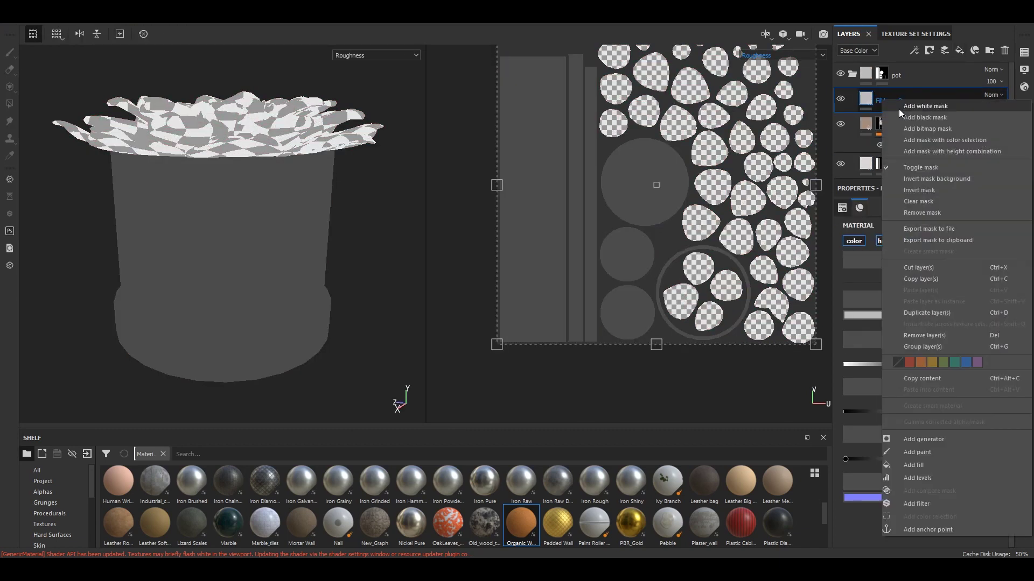
{"action": "left_click", "coordinate": [915, 132]}
{"action": "left_click", "coordinate": [919, 226]}
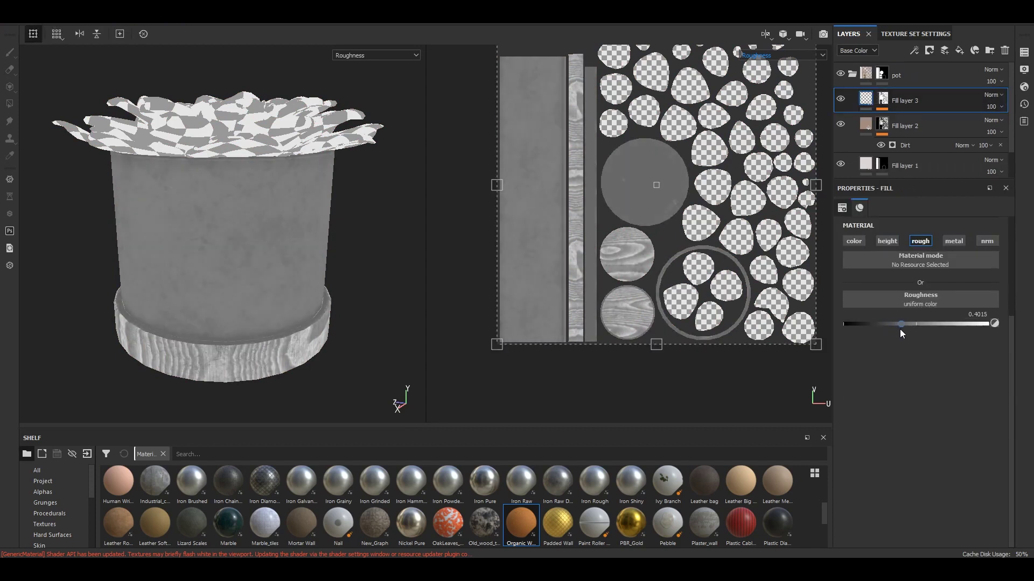
{"action": "left_click", "coordinate": [909, 120]}
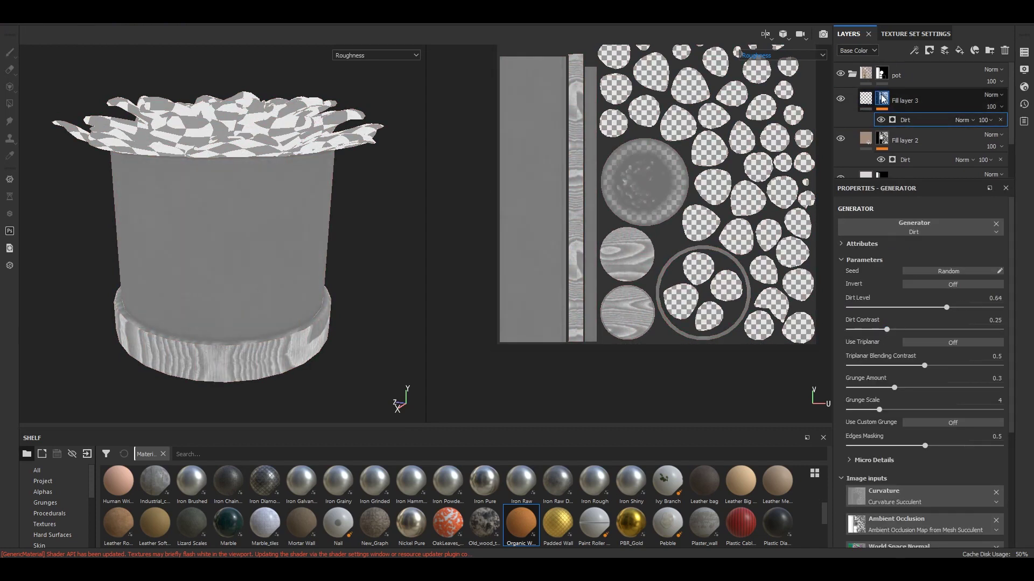
Review the full material and create a new 'plant' layer folder for polygon filling.
{"action": "key", "text": "m"}
{"action": "scroll", "coordinate": [323, 263], "scroll_direction": "down", "scroll_amount": 3}
{"action": "left_click_drag", "start_coordinate": [302, 269], "coordinate": [312, 281], "text": "alt"}
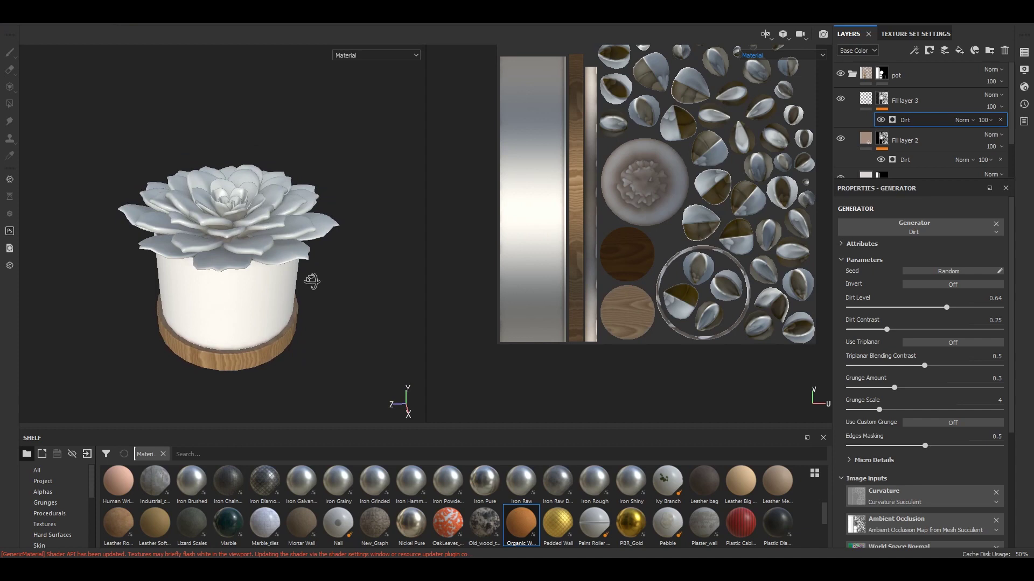
{"action": "scroll", "coordinate": [312, 281], "scroll_direction": "down", "scroll_amount": 2}
{"action": "scroll", "coordinate": [312, 281], "scroll_direction": "up", "scroll_amount": 5}
{"action": "scroll", "coordinate": [312, 281], "scroll_direction": "down", "scroll_amount": 5}
{"action": "scroll", "coordinate": [646, 231], "scroll_direction": "up", "scroll_amount": 2}
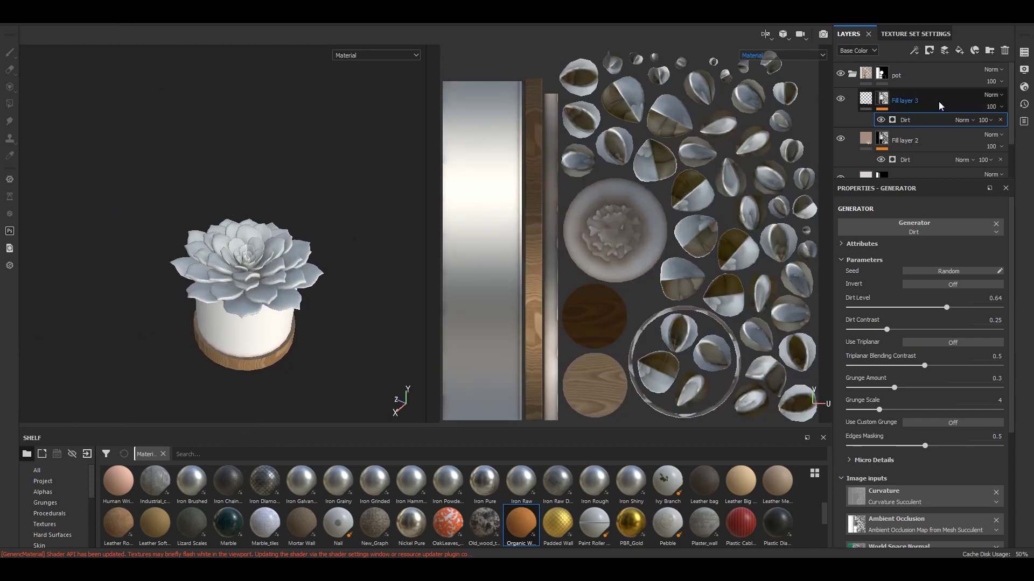
{"action": "left_click", "coordinate": [988, 51]}
{"action": "key", "text": "4"}
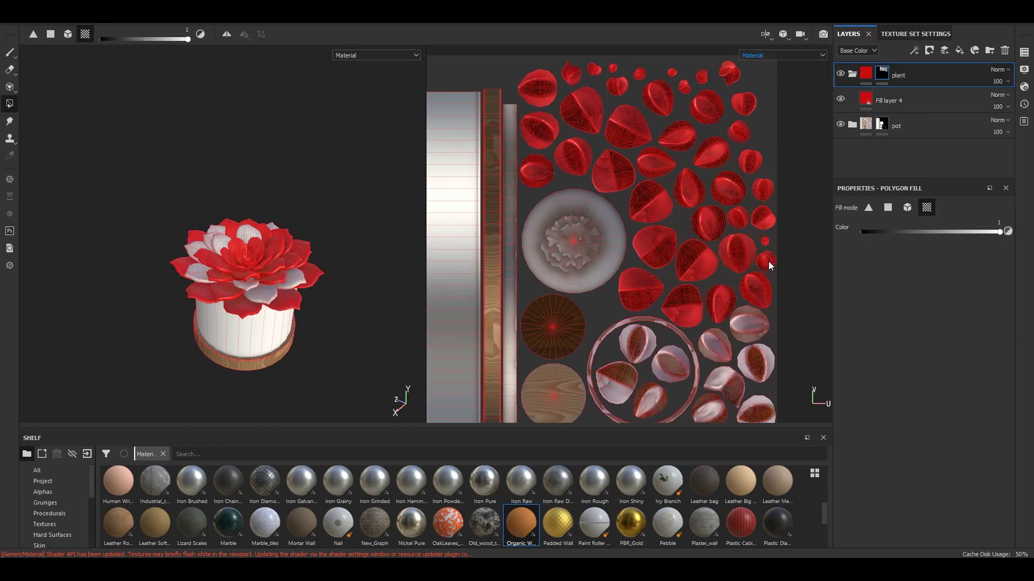
Give the plant's Fill layer 4 a light lavender base colour.
{"action": "key", "text": "1"}
{"action": "left_click", "coordinate": [863, 102]}
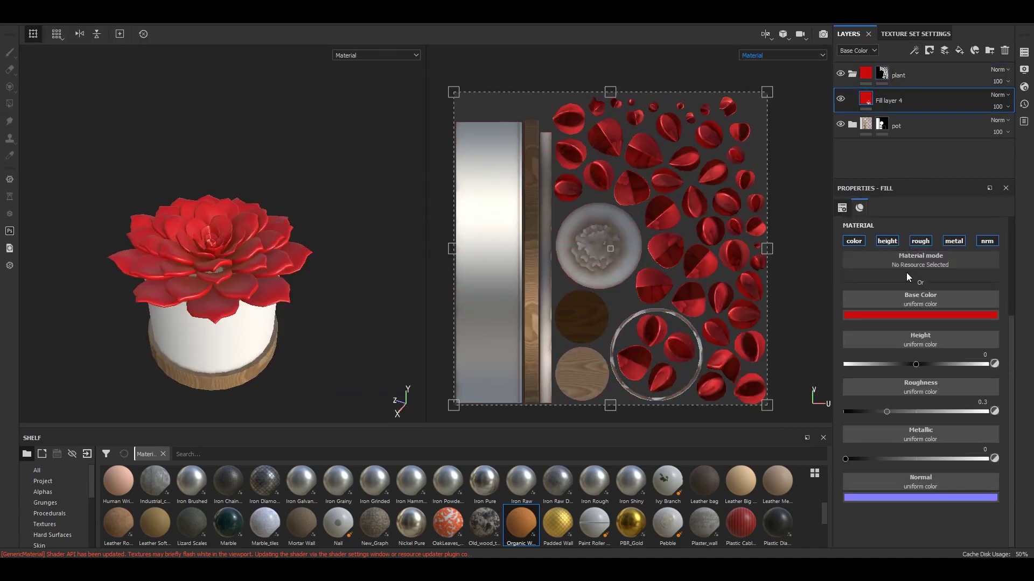
{"action": "left_click", "coordinate": [920, 315]}
{"action": "left_click_drag", "start_coordinate": [978, 377], "coordinate": [975, 371]}
{"action": "left_click", "coordinate": [900, 334]}
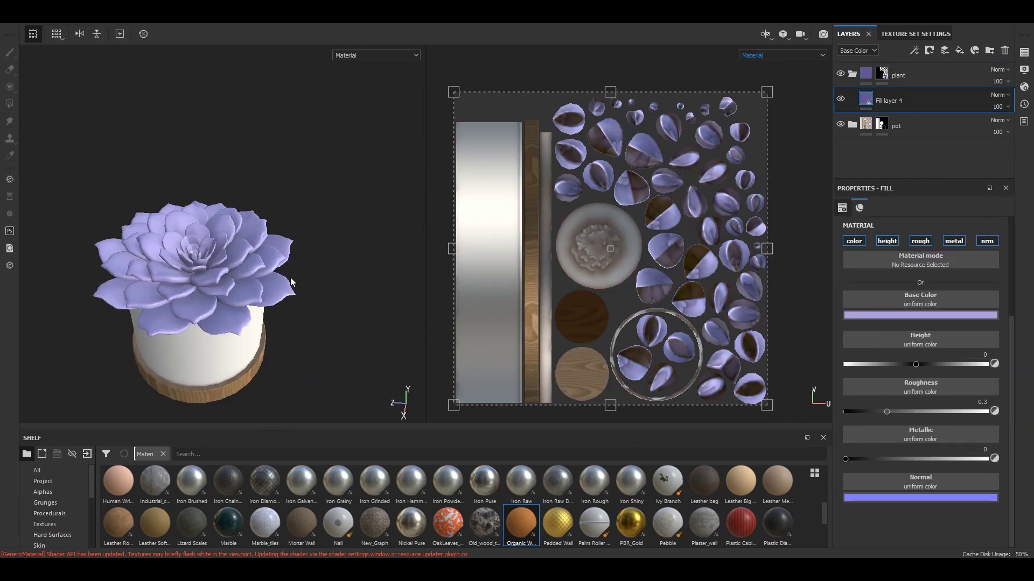
{"action": "scroll", "coordinate": [294, 289], "scroll_direction": "up", "scroll_amount": 3}
{"action": "left_click", "coordinate": [904, 315]}
Rename the layer 'base', disable height, set roughness about 0.31, and deepen it to purple.
{"action": "double_click", "coordinate": [913, 111]}
{"action": "type", "text": "base"}
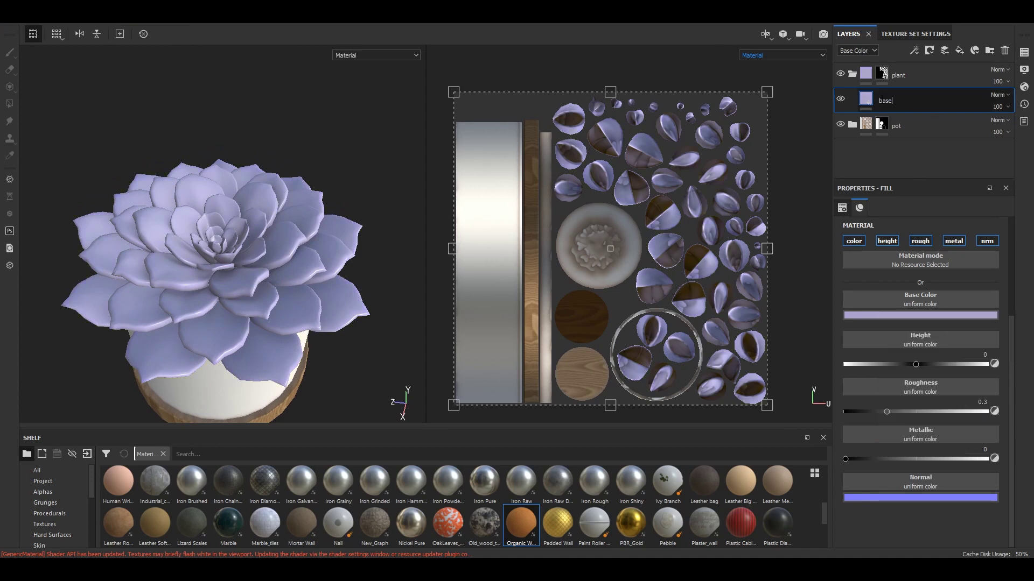
{"action": "left_click", "coordinate": [888, 242]}
{"action": "left_click_drag", "start_coordinate": [902, 365], "coordinate": [879, 365]}
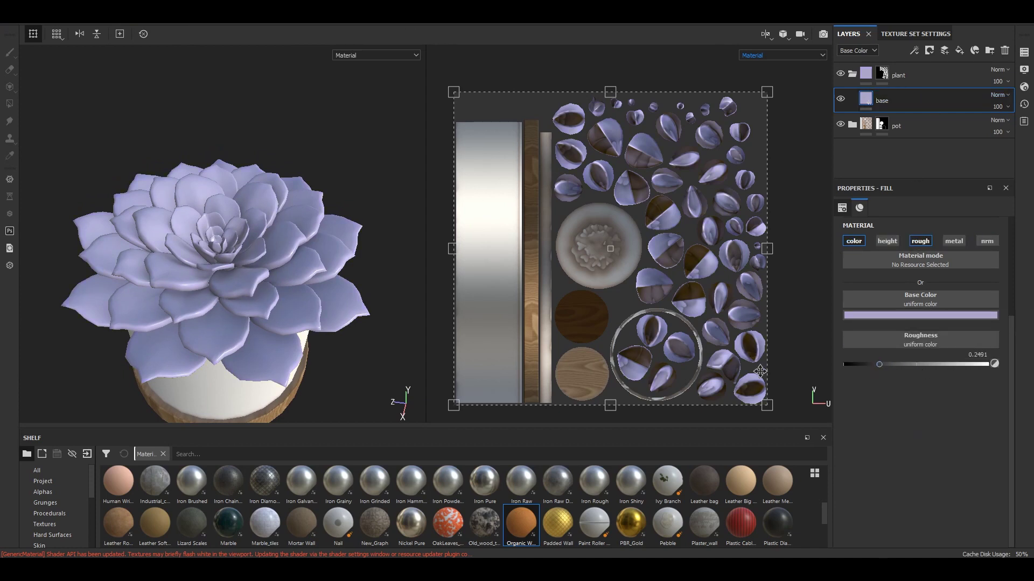
{"action": "scroll", "coordinate": [217, 231], "scroll_direction": "up", "scroll_amount": 2}
{"action": "scroll", "coordinate": [216, 231], "scroll_direction": "up", "scroll_amount": 3}
{"action": "scroll", "coordinate": [216, 232], "scroll_direction": "down", "scroll_amount": 5}
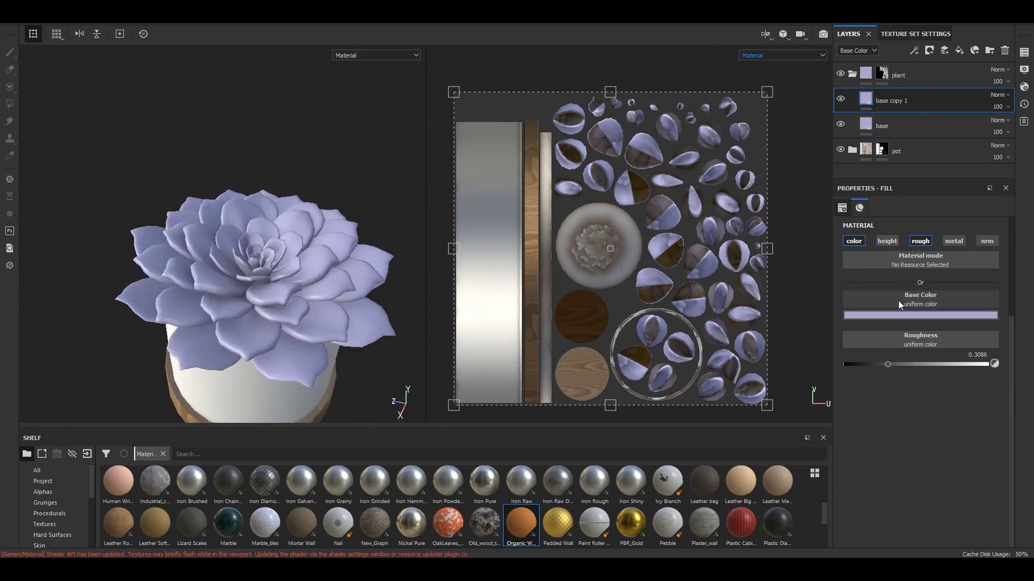
{"action": "mouse_move", "coordinate": [267, 246]}
{"action": "middle_mouse_down"}
{"action": "mouse_move", "coordinate": [254, 235]}
{"action": "mouse_move", "coordinate": [292, 236]}
{"action": "middle_mouse_up"}
{"action": "left_click", "coordinate": [920, 315]}
{"action": "left_click", "coordinate": [906, 361]}
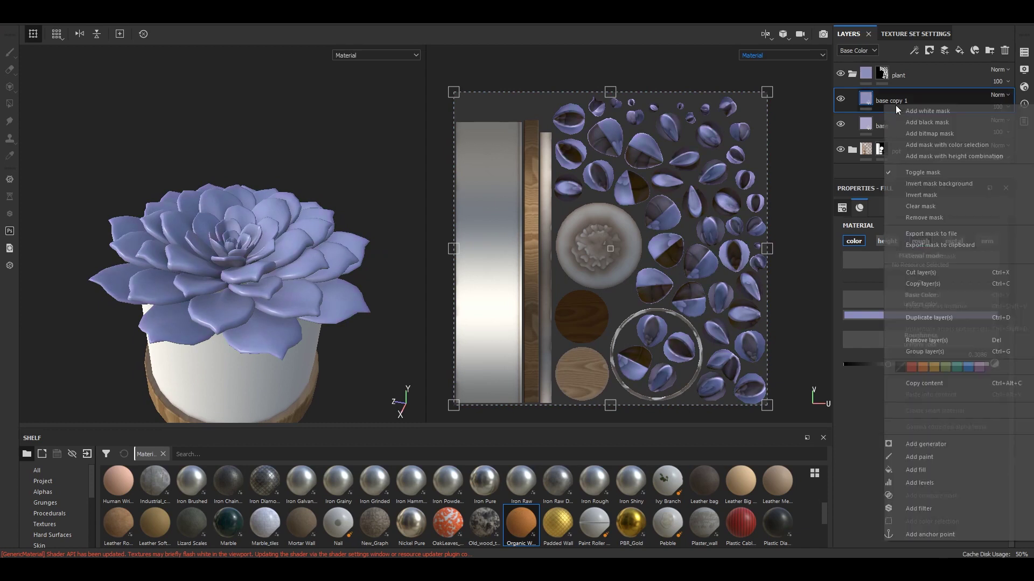
Mask base copy 1 with a Mask Builder generator and tint it pinkish red.
{"action": "left_click", "coordinate": [928, 50]}
{"action": "left_click", "coordinate": [924, 66]}
{"action": "left_click", "coordinate": [865, 322]}
{"action": "left_click_drag", "start_coordinate": [312, 272], "coordinate": [247, 293], "text": "alt"}
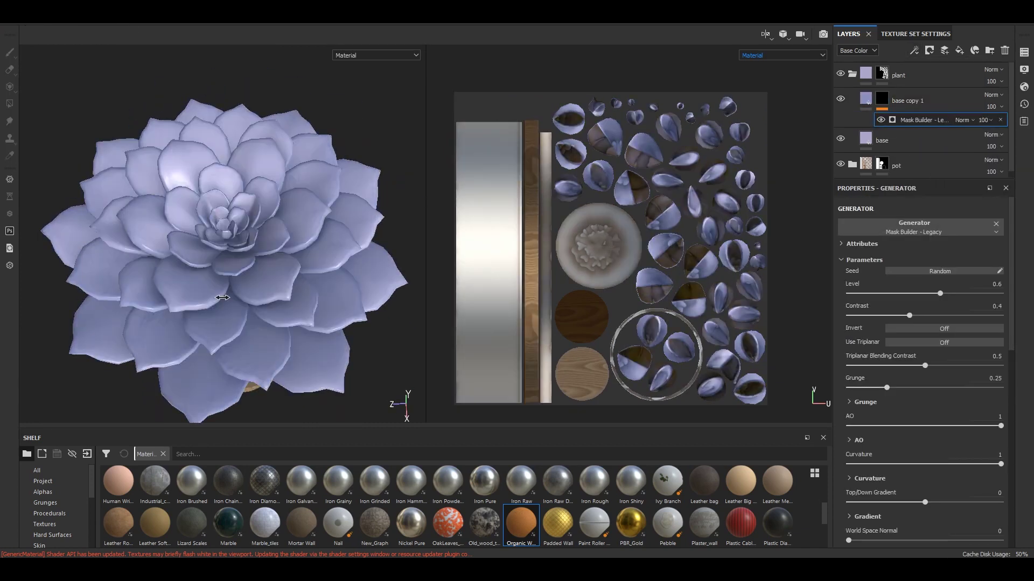
{"action": "left_click_drag", "start_coordinate": [291, 242], "coordinate": [300, 323], "text": "alt"}
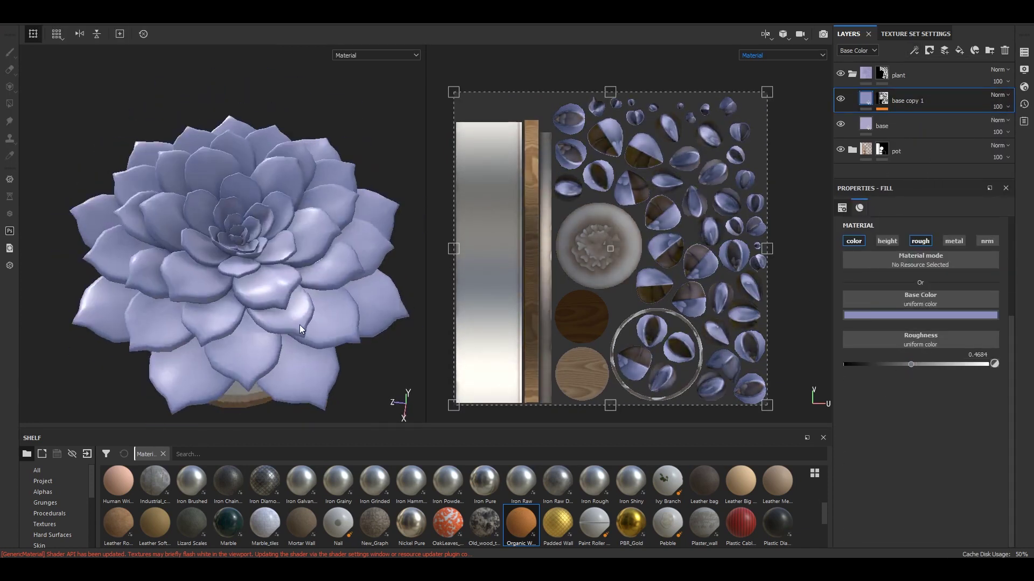
{"action": "left_click", "coordinate": [920, 315]}
{"action": "left_click_drag", "start_coordinate": [977, 369], "coordinate": [981, 430]}
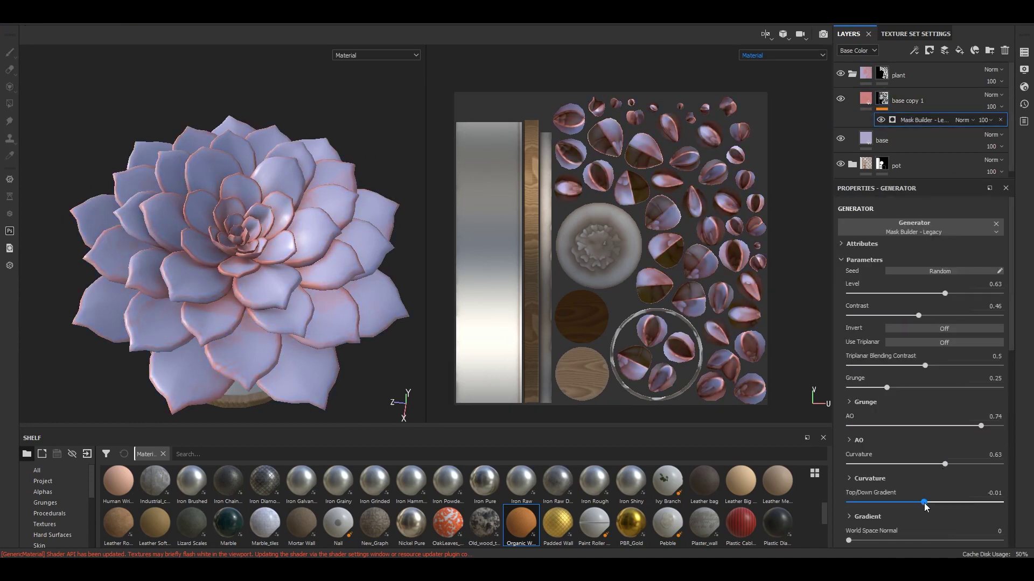
{"action": "key", "text": "ctrl+d"}
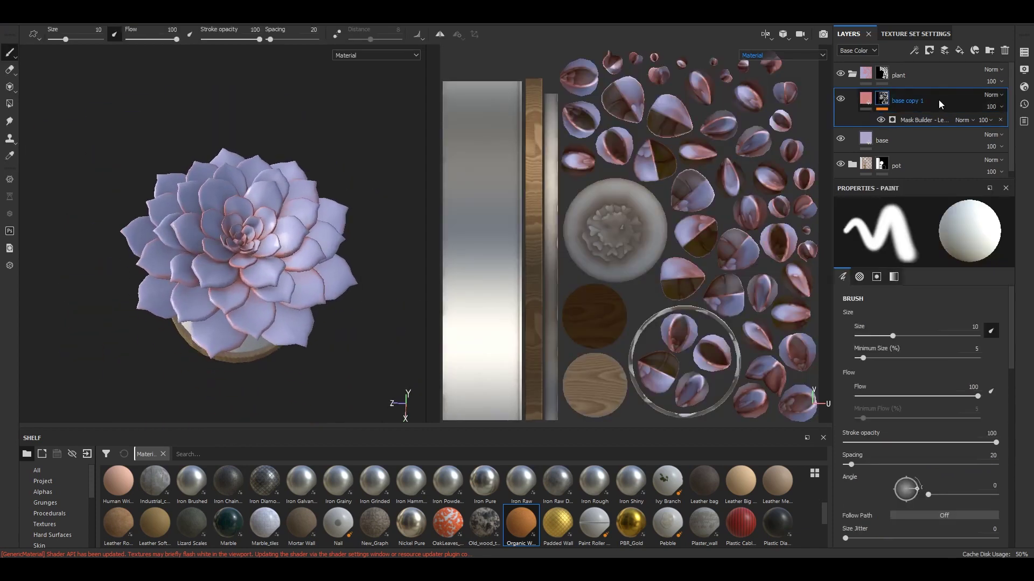
Give base copy 2 a green colour and a black mask with an Ambient Occlusion generator.
{"action": "left_click", "coordinate": [864, 97]}
{"action": "left_click", "coordinate": [920, 315]}
{"action": "left_click", "coordinate": [978, 408]}
{"action": "right_click", "coordinate": [883, 100]}
{"action": "left_click", "coordinate": [915, 162]}
{"action": "left_click", "coordinate": [923, 222]}
{"action": "left_click", "coordinate": [956, 260]}
Shift base copy 2's colour to a lighter, brighter teal-green.
{"action": "left_click", "coordinate": [866, 98]}
{"action": "left_click", "coordinate": [920, 315]}
{"action": "left_click", "coordinate": [978, 398]}
{"action": "left_click_drag", "start_coordinate": [978, 396], "coordinate": [990, 407]}
Lower the occlusion mask's Global Balance, set its blending to Screen, and reduce its blur.
{"action": "left_click", "coordinate": [881, 100]}
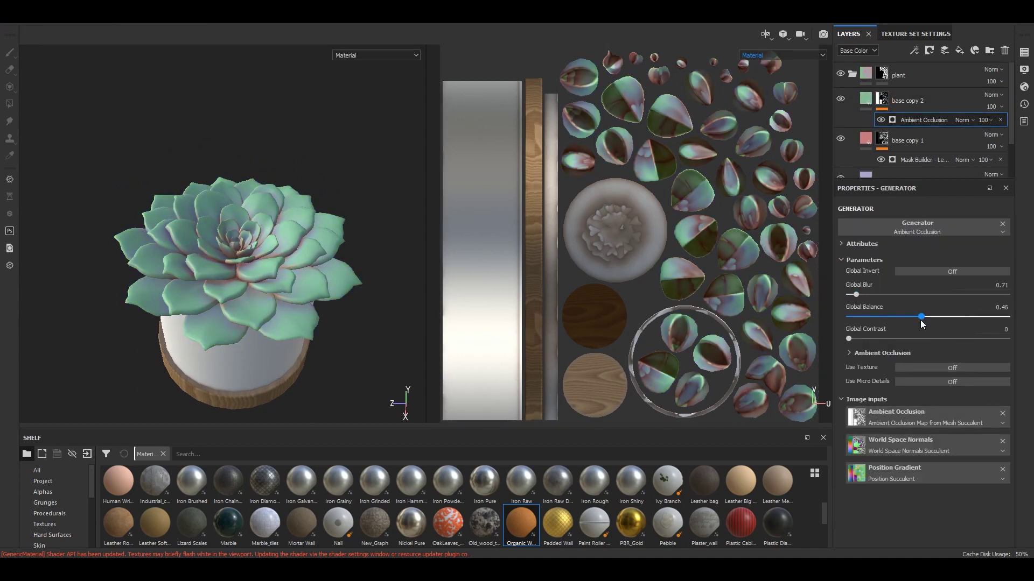
{"action": "left_click_drag", "start_coordinate": [870, 317], "coordinate": [866, 318]}
{"action": "left_click", "coordinate": [964, 120]}
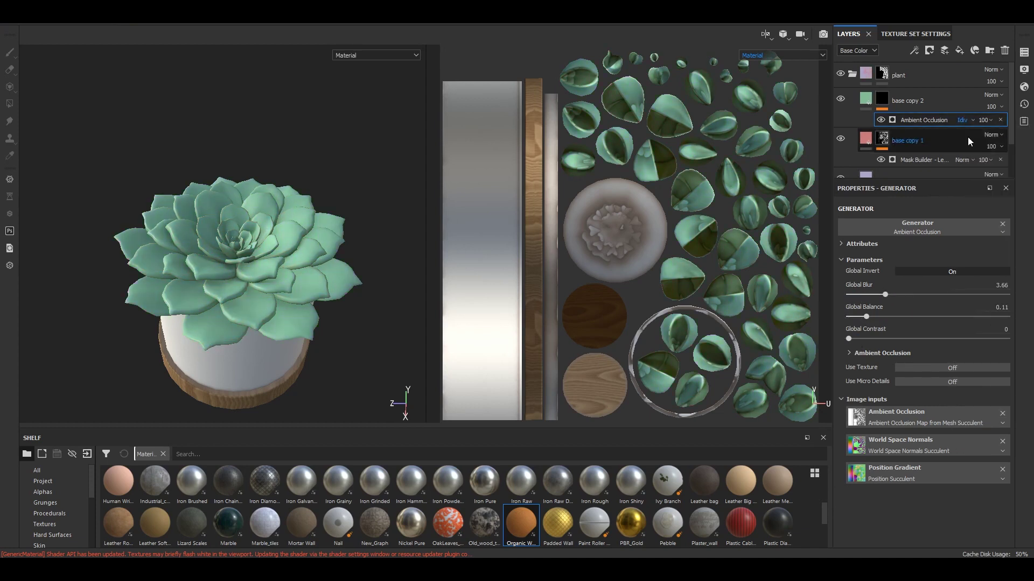
{"action": "scroll", "coordinate": [964, 120], "scroll_direction": "down", "scroll_amount": 1}
{"action": "scroll", "coordinate": [964, 119], "scroll_direction": "down", "scroll_amount": 1}
{"action": "left_click_drag", "start_coordinate": [885, 294], "coordinate": [869, 295]}
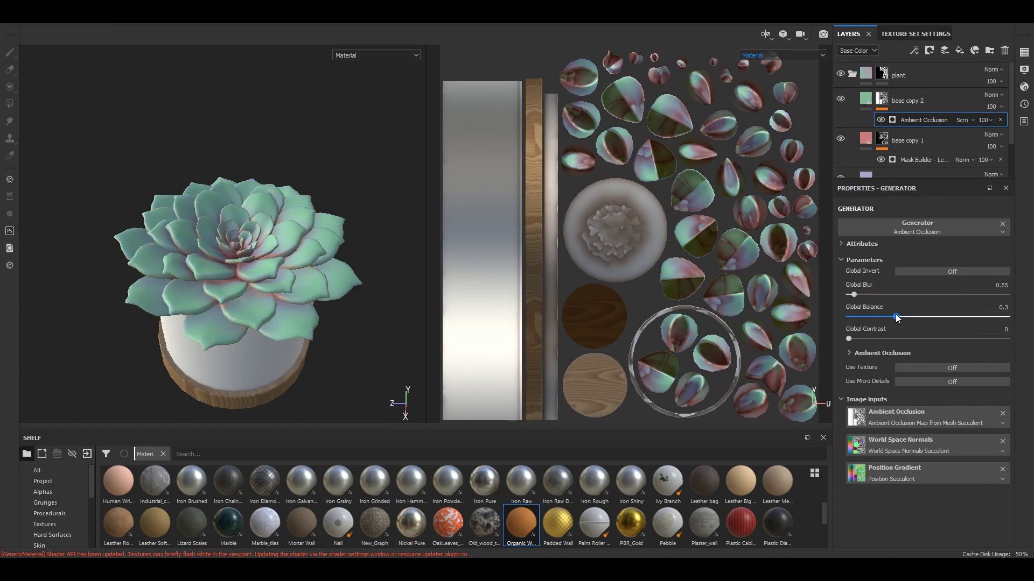
View the roughness channel on its own and duplicate the layer as base copy 3.
{"action": "left_click_drag", "start_coordinate": [362, 157], "coordinate": [339, 301], "text": "alt"}
{"action": "scroll", "coordinate": [339, 330], "scroll_direction": "up", "scroll_amount": 5}
{"action": "scroll", "coordinate": [340, 330], "scroll_direction": "down", "scroll_amount": 5}
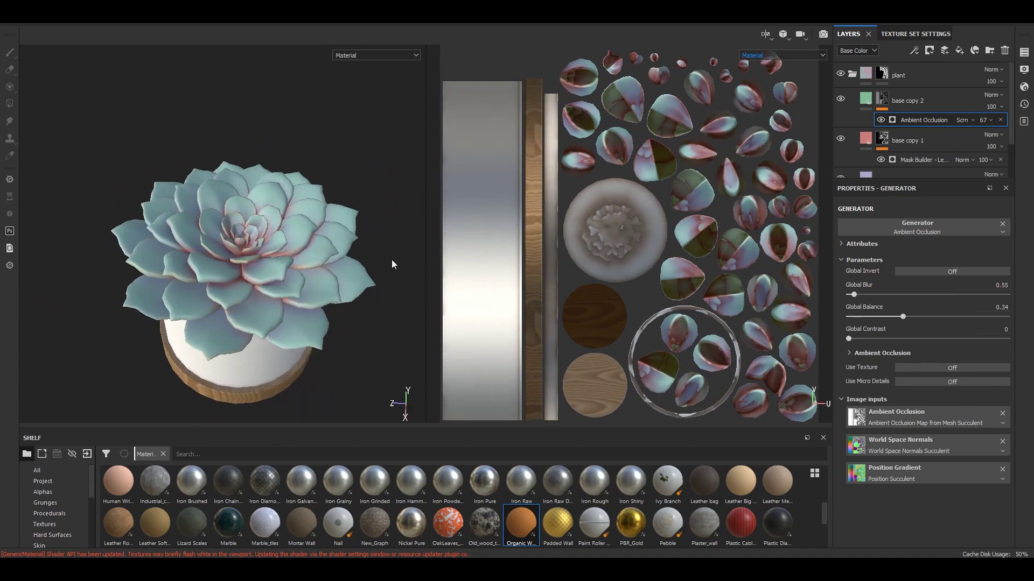
{"action": "key", "text": "c"}
{"action": "scroll", "coordinate": [318, 297], "scroll_direction": "up", "scroll_amount": 5}
{"action": "key", "text": "ctrl+d"}
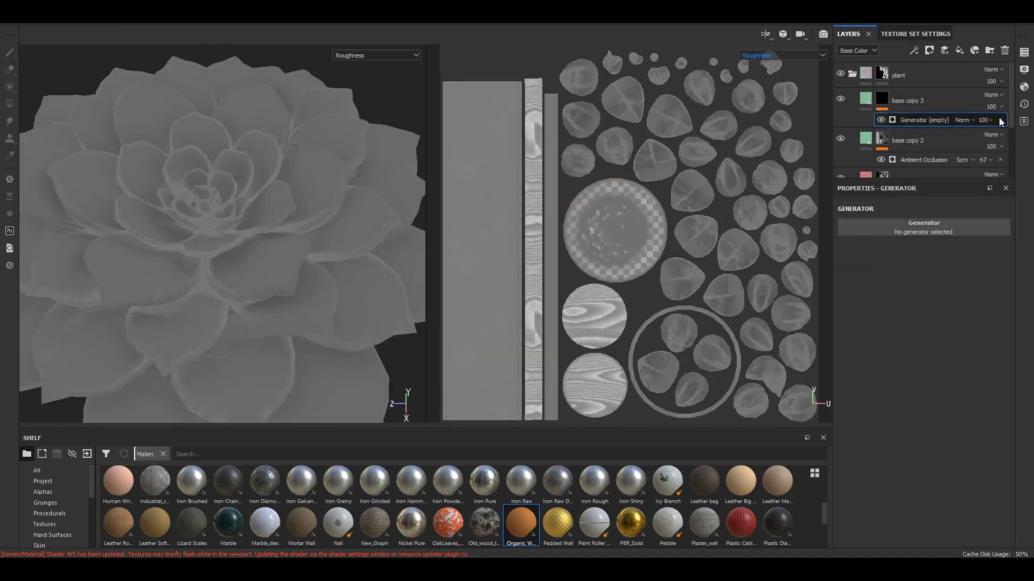
Add a tri-planar Clouds 1 fill to base copy 3's mask.
{"action": "left_click", "coordinate": [916, 227]}
{"action": "left_click", "coordinate": [910, 210]}
{"action": "left_click", "coordinate": [45, 502]}
{"action": "left_click_drag", "start_coordinate": [286, 428], "coordinate": [286, 382]}
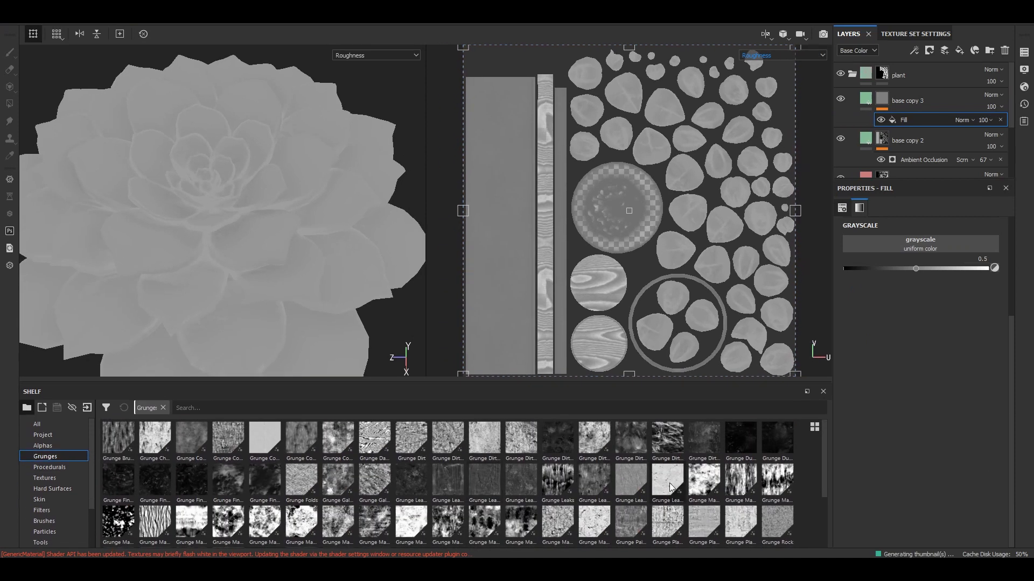
{"action": "scroll", "coordinate": [822, 483], "scroll_direction": "down", "scroll_amount": 2}
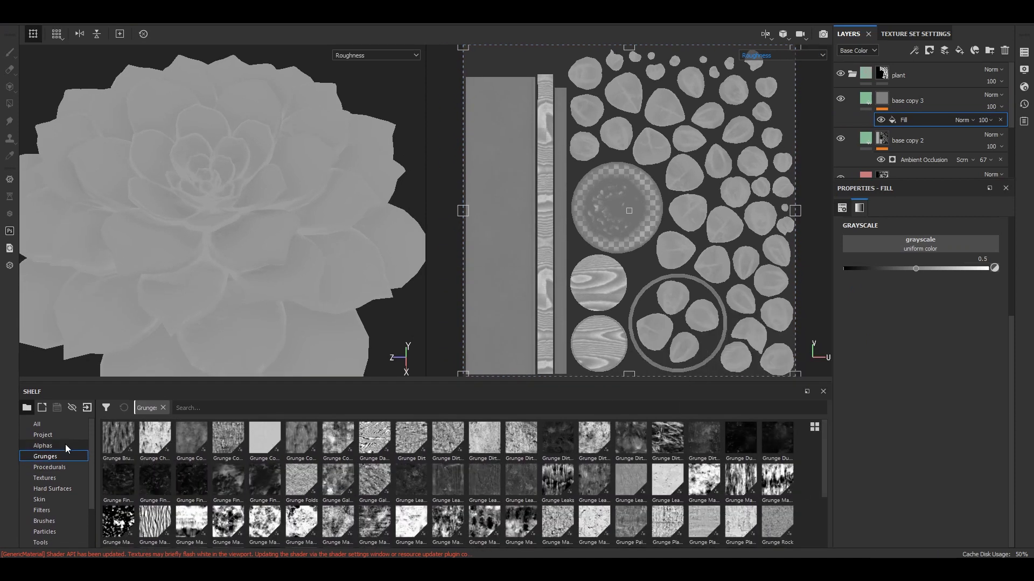
{"action": "left_click", "coordinate": [50, 468]}
{"action": "left_click_drag", "start_coordinate": [191, 479], "coordinate": [898, 243]}
{"action": "left_click", "coordinate": [842, 208]}
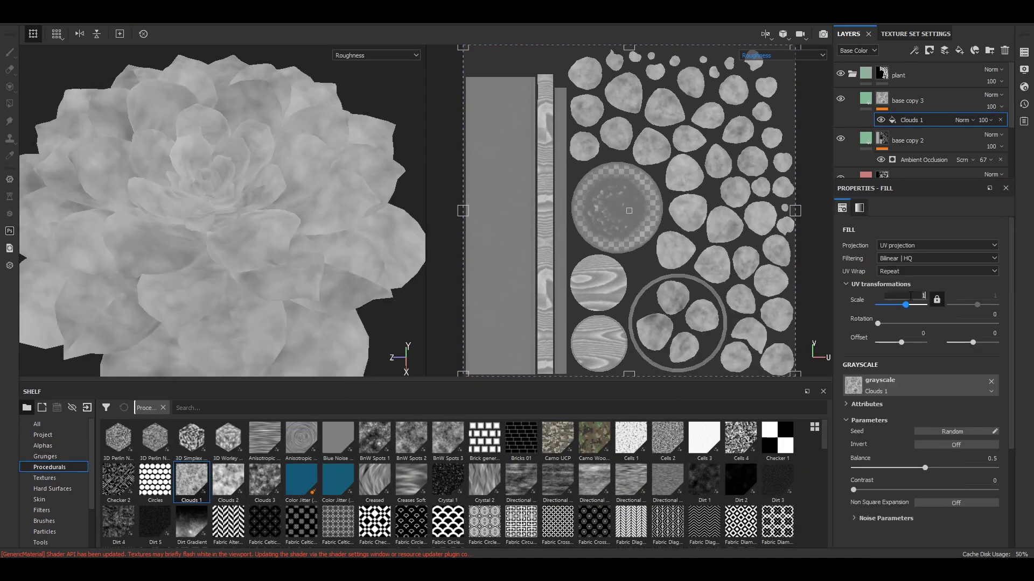
{"action": "scroll", "coordinate": [923, 245], "scroll_direction": "down", "scroll_amount": 1}
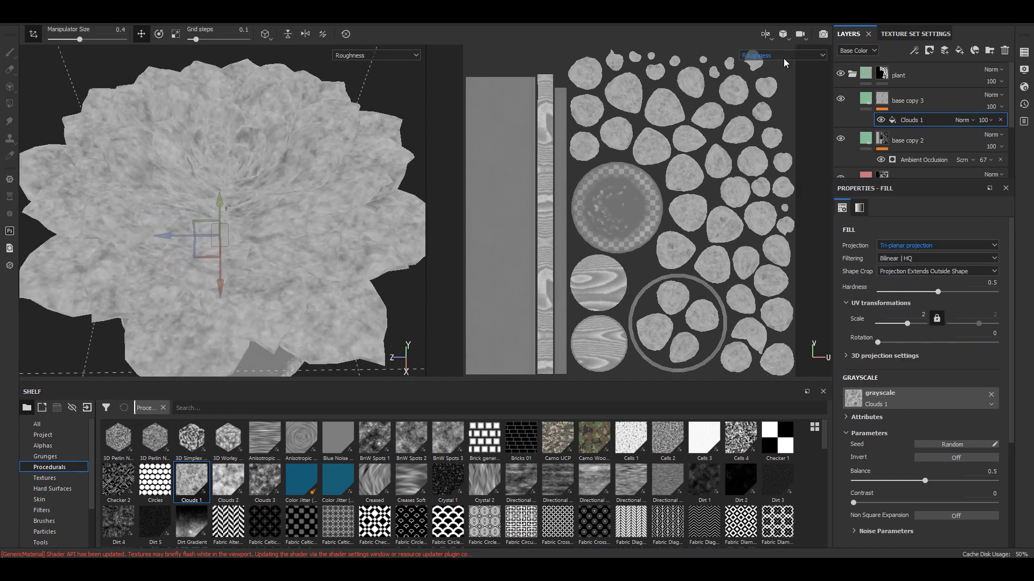
Test the Clouds 1 variation, raising layer roughness and the cloud noise contrast.
{"action": "key", "text": "m"}
{"action": "key", "text": "Delete"}
{"action": "left_click_drag", "start_coordinate": [937, 463], "coordinate": [955, 463]}
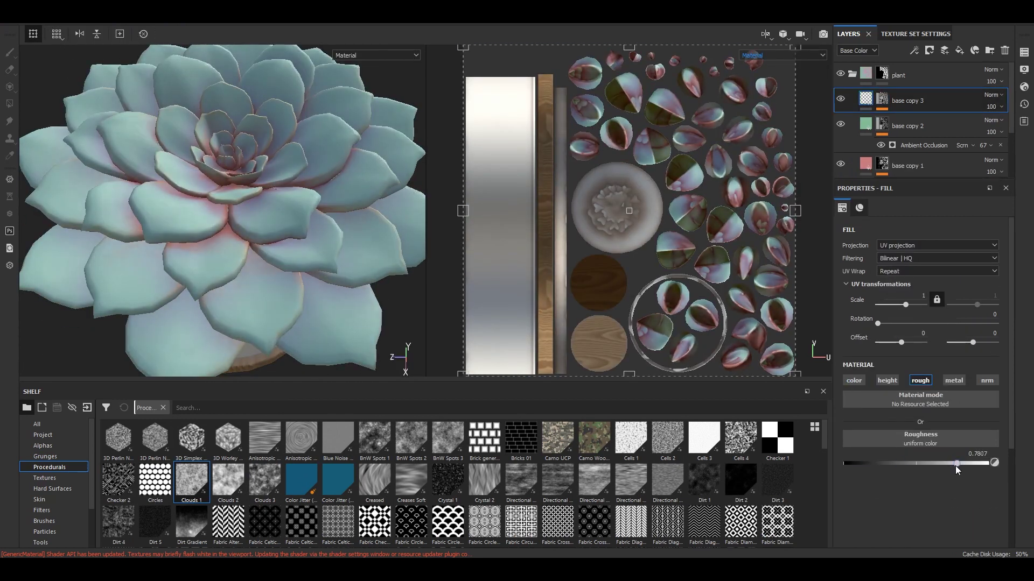
{"action": "key", "text": "ctrl+z"}
{"action": "key", "text": "m"}
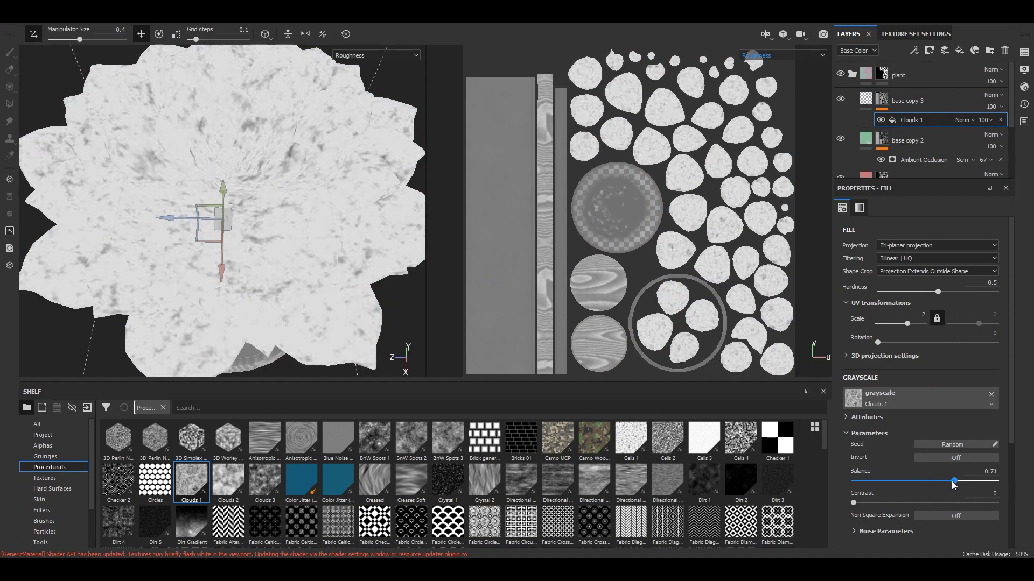
{"action": "left_click_drag", "start_coordinate": [853, 502], "coordinate": [914, 503]}
{"action": "key", "text": "m"}
Delete the Clouds 1 effect, set roughness to about 0.61, and duplicate as base copy 4.
{"action": "left_click_drag", "start_coordinate": [226, 178], "coordinate": [306, 274], "text": "alt"}
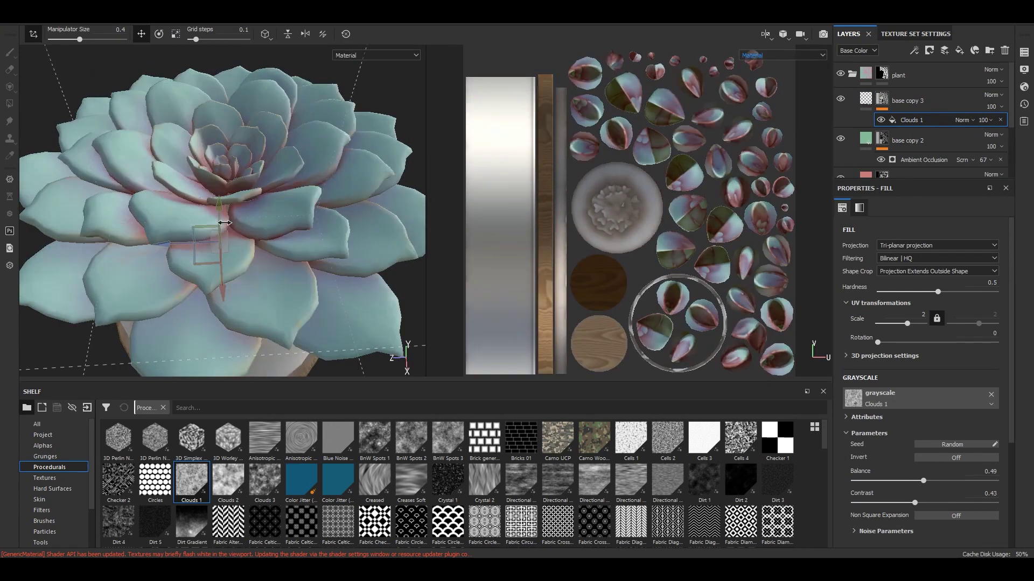
{"action": "key", "text": "Delete"}
{"action": "left_click_drag", "start_coordinate": [960, 465], "coordinate": [931, 467]}
{"action": "key", "text": "f"}
{"action": "mouse_move", "coordinate": [232, 204]}
{"action": "left_mouse_down", "text": "alt"}
{"action": "mouse_move", "coordinate": [231, 297]}
{"action": "mouse_move", "coordinate": [303, 300]}
{"action": "left_mouse_up", "text": "alt"}
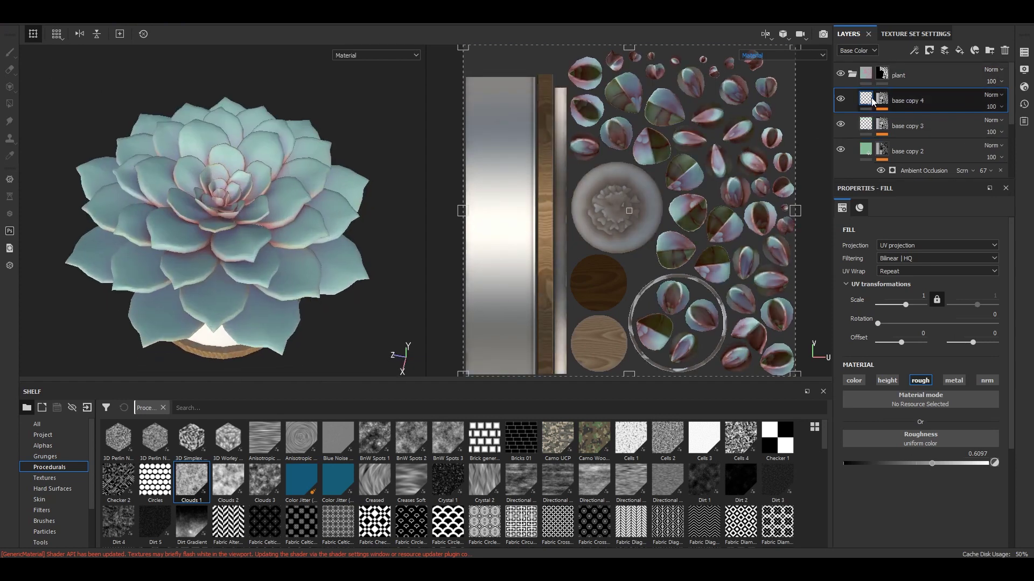
Add a Dirt generator to base copy 4's mask and make the layer colour brown.
{"action": "right_click", "coordinate": [881, 101]}
{"action": "left_click", "coordinate": [898, 295]}
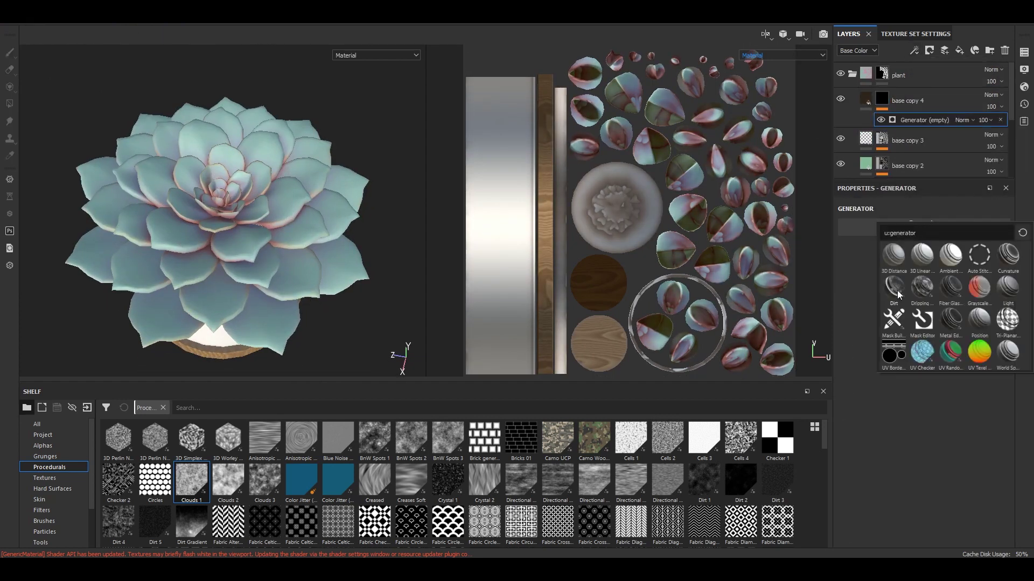
{"action": "key", "text": "Delete"}
{"action": "left_click", "coordinate": [910, 101]}
{"action": "left_click", "coordinate": [861, 455]}
{"action": "left_click_drag", "start_coordinate": [926, 388], "coordinate": [978, 431]}
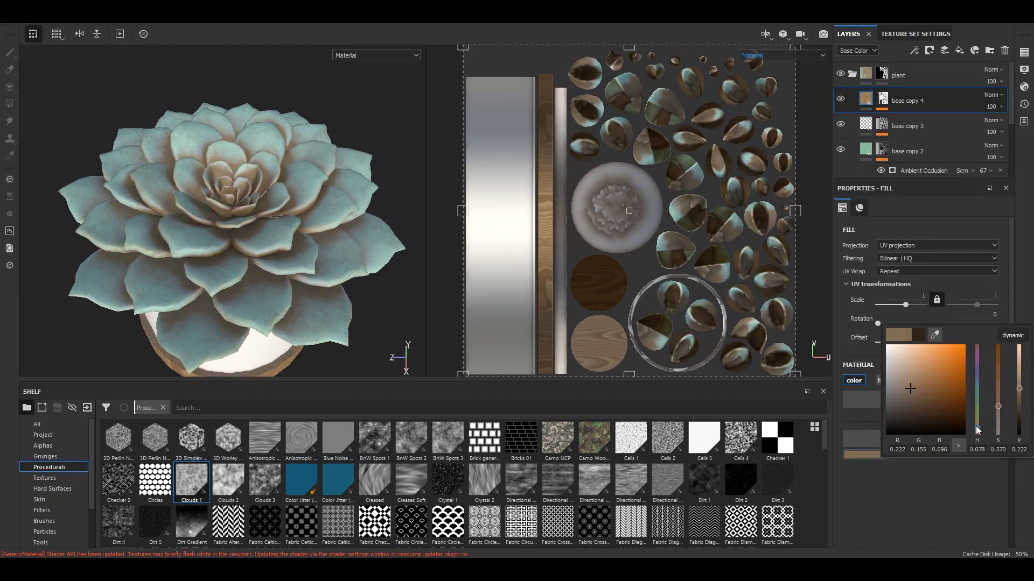
{"action": "key", "text": "ctrl+z"}
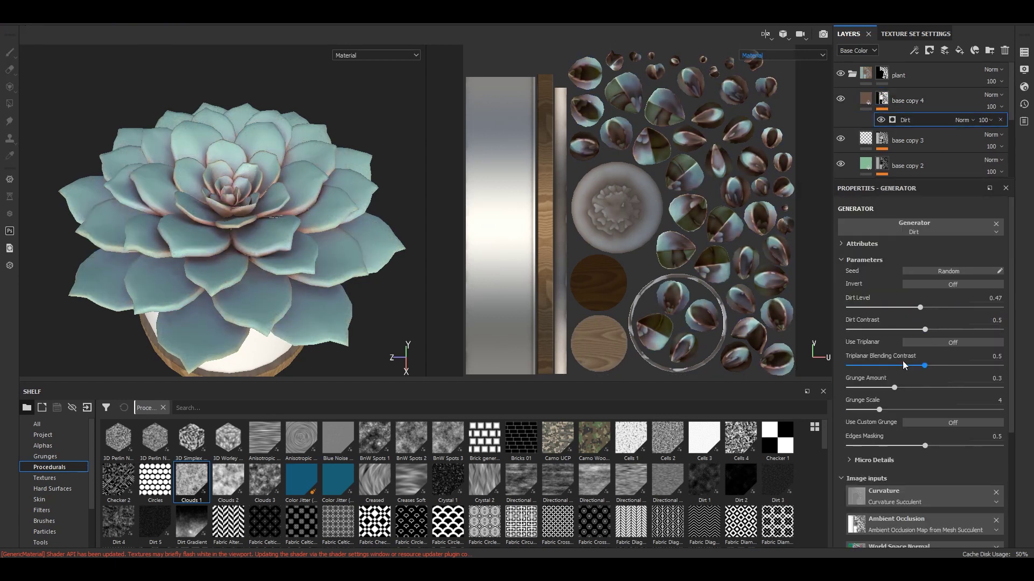
Lower the Dirt Contrast and raise the Dirt Level.
{"action": "mouse_move", "coordinate": [919, 330]}
{"action": "left_mouse_down"}
{"action": "mouse_move", "coordinate": [881, 329]}
{"action": "mouse_move", "coordinate": [933, 308]}
{"action": "left_mouse_up"}
{"action": "scroll", "coordinate": [242, 243], "scroll_direction": "down", "scroll_amount": 5}
{"action": "left_click_drag", "start_coordinate": [272, 226], "coordinate": [272, 288], "text": "alt"}
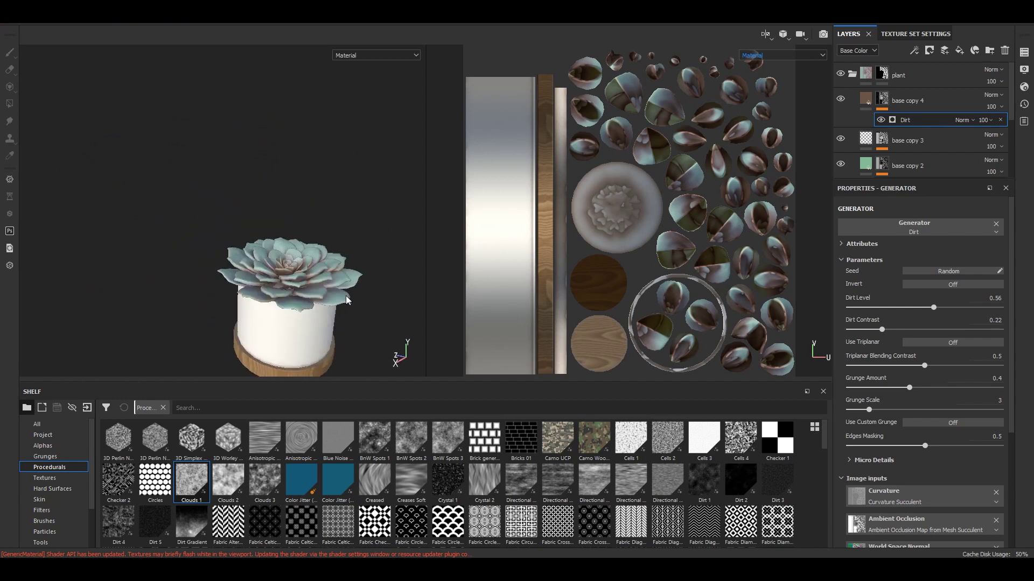
{"action": "scroll", "coordinate": [54, 484], "scroll_direction": "down", "scroll_amount": 2}
Add Soil_mat from the Materials shelf as a layer inside the pot folder.
{"action": "left_click", "coordinate": [46, 500]}
{"action": "mouse_move", "coordinate": [557, 480]}
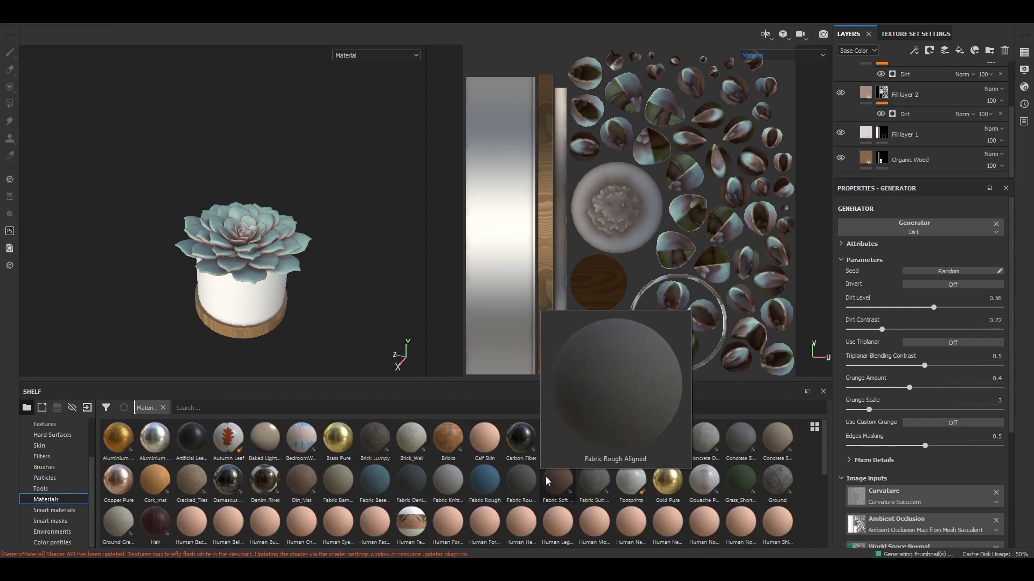
{"action": "scroll", "coordinate": [202, 501], "scroll_direction": "down", "scroll_amount": 3}
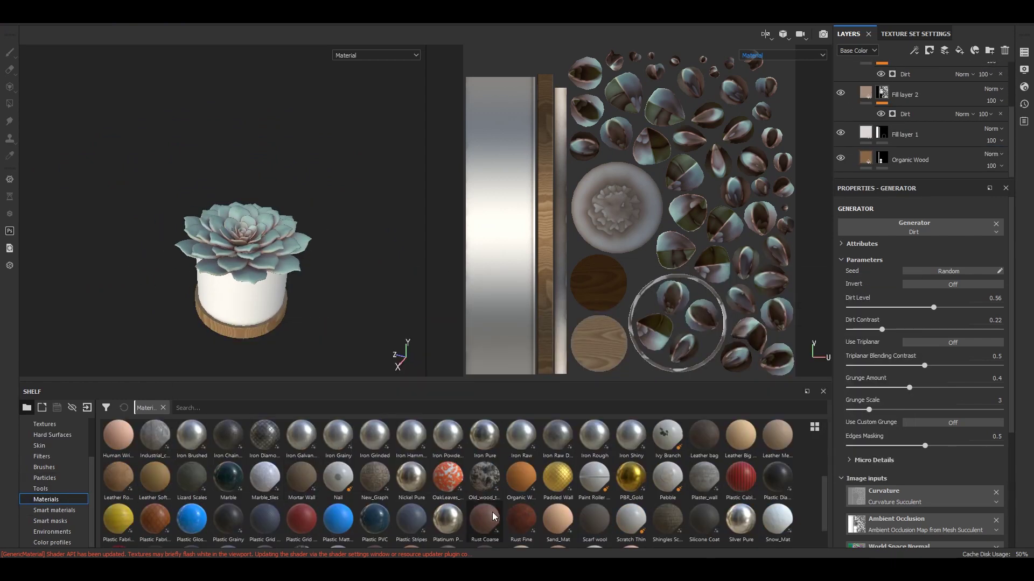
{"action": "scroll", "coordinate": [469, 501], "scroll_direction": "down", "scroll_amount": 1}
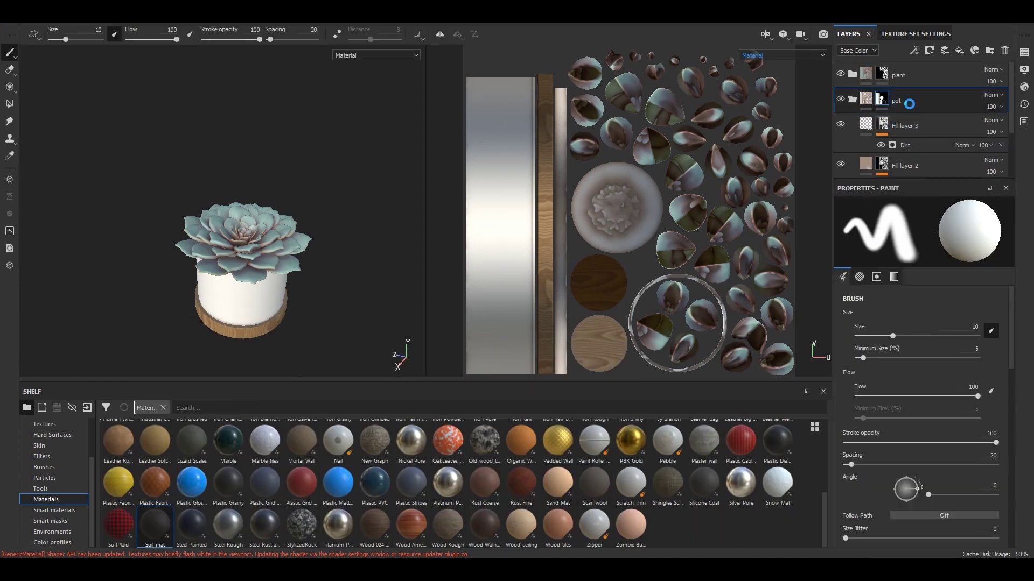
{"action": "left_click_drag", "start_coordinate": [909, 107], "coordinate": [910, 110]}
{"action": "mouse_move", "coordinate": [334, 248]}
{"action": "right_mouse_down", "text": "alt"}
{"action": "mouse_move", "coordinate": [334, 263]}
{"action": "mouse_move", "coordinate": [323, 237]}
{"action": "right_mouse_up", "text": "alt"}
{"action": "left_click_drag", "start_coordinate": [226, 291], "coordinate": [199, 314], "text": "alt"}
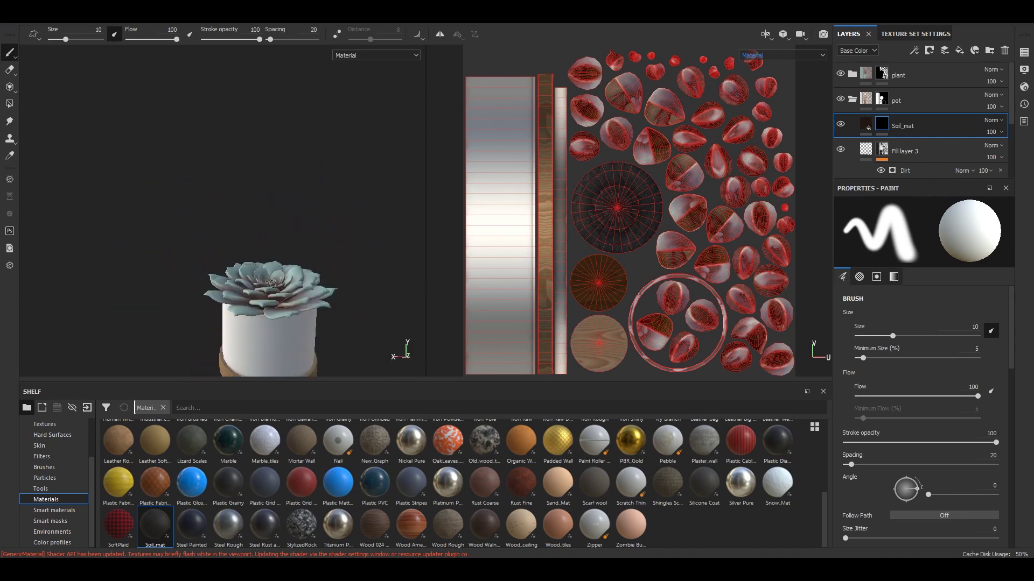
{"action": "left_click_drag", "start_coordinate": [280, 296], "coordinate": [685, 184], "text": "alt"}
{"action": "left_click", "coordinate": [959, 50]}
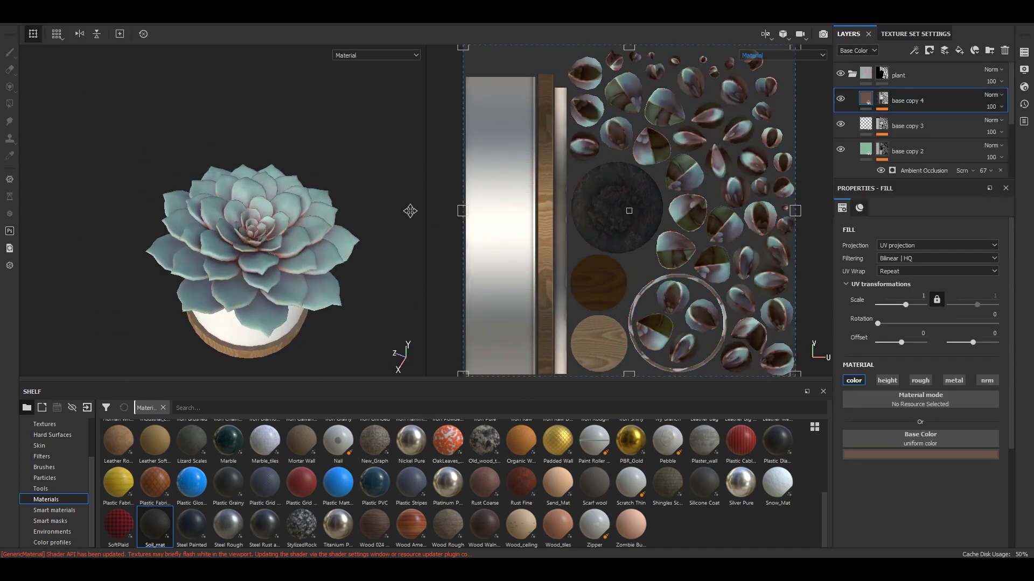
Mask Fill layer 4 with the BnW Spots 2 procedural pattern.
{"action": "left_click", "coordinate": [891, 105]}
{"action": "scroll", "coordinate": [916, 368], "scroll_direction": "down", "scroll_amount": 3}
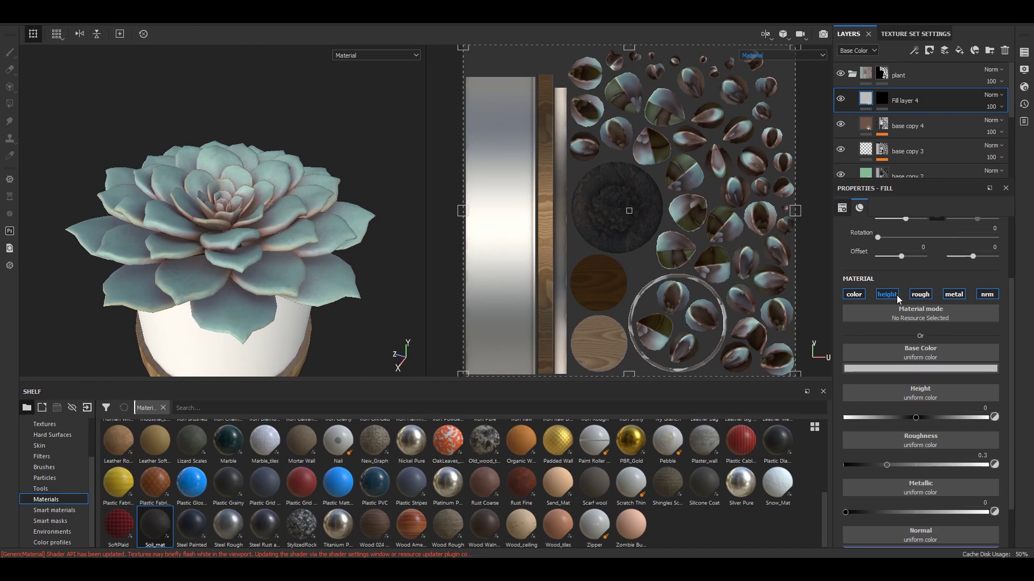
{"action": "right_click", "coordinate": [882, 99]}
{"action": "scroll", "coordinate": [54, 484], "scroll_direction": "up", "scroll_amount": 3}
{"action": "left_click", "coordinate": [50, 467]}
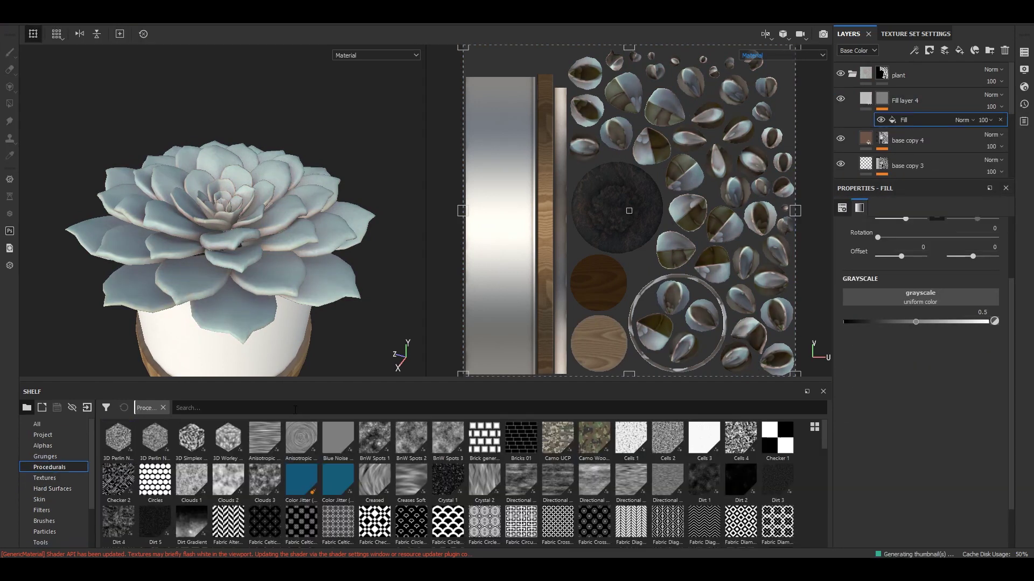
{"action": "left_click_drag", "start_coordinate": [411, 442], "coordinate": [920, 297]}
{"action": "scroll", "coordinate": [271, 266], "scroll_direction": "up", "scroll_amount": 3}
{"action": "scroll", "coordinate": [272, 266], "scroll_direction": "down", "scroll_amount": 2}
Add a paint layer using the Dirt 1 brush at size 44.
{"action": "left_click", "coordinate": [910, 100]}
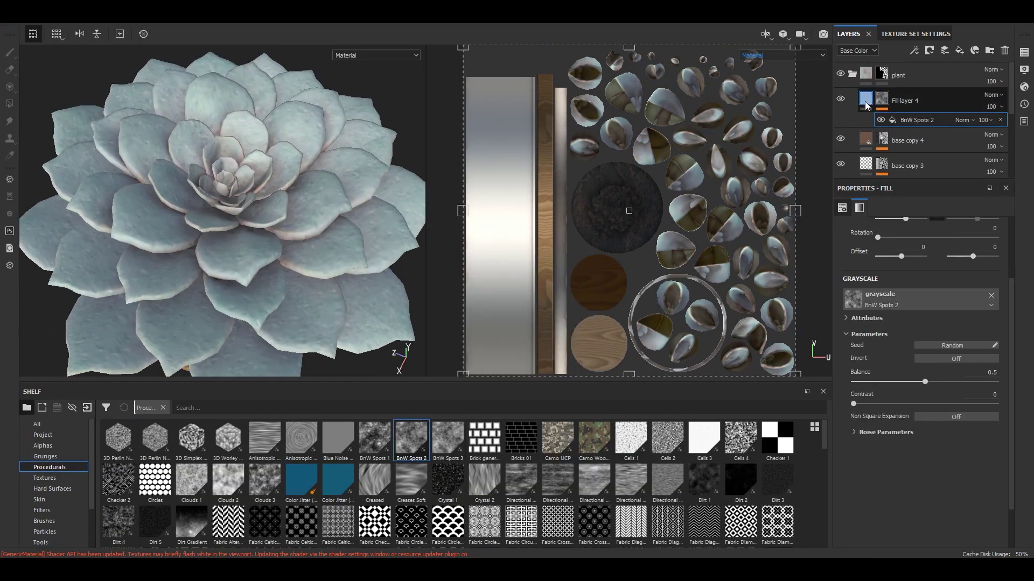
{"action": "left_click", "coordinate": [921, 368]}
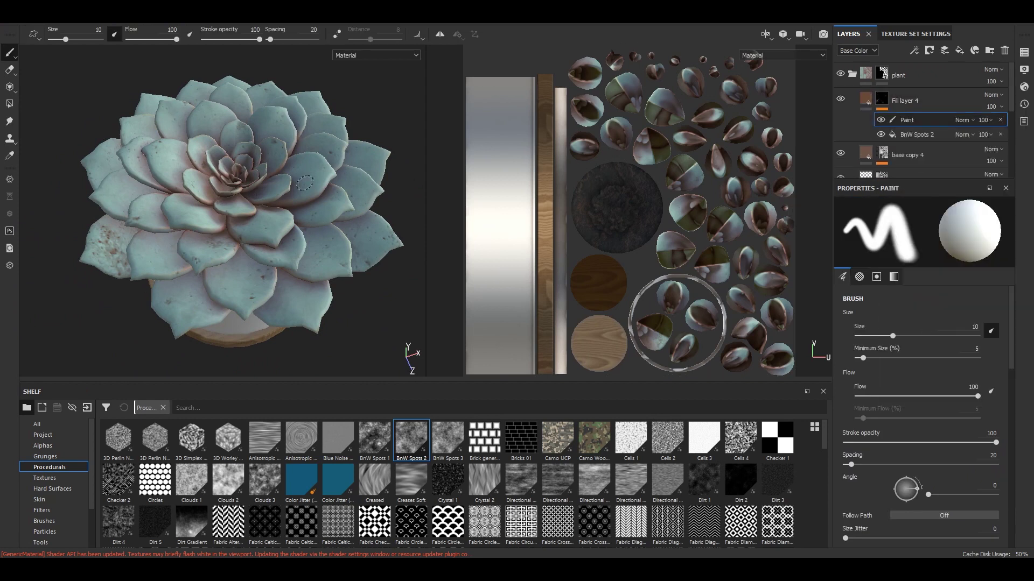
{"action": "left_click_drag", "start_coordinate": [313, 254], "coordinate": [236, 280], "text": "alt"}
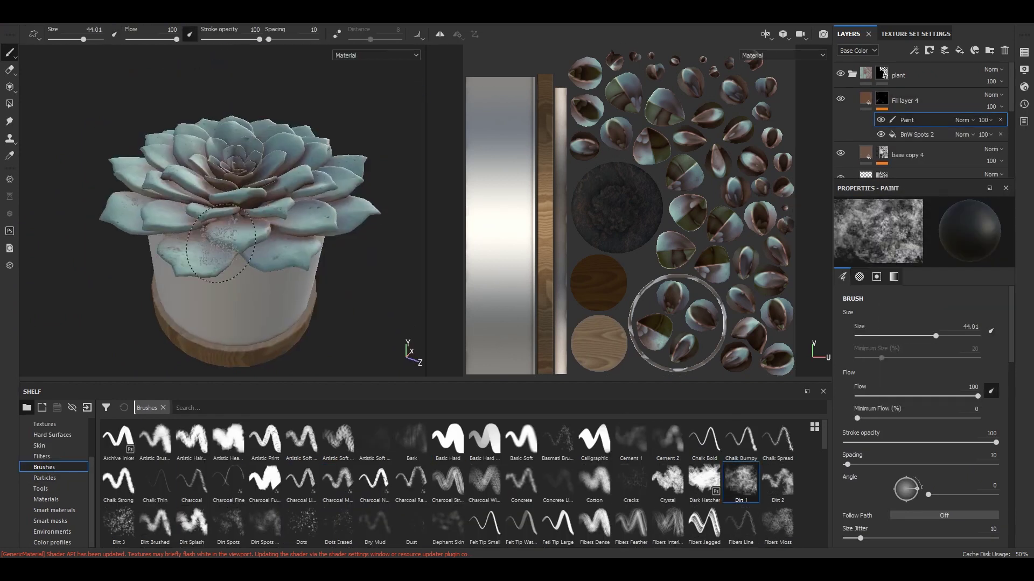
{"action": "mouse_move", "coordinate": [235, 280]}
{"action": "left_mouse_down", "text": "alt"}
{"action": "mouse_move", "coordinate": [356, 256]}
{"action": "mouse_move", "coordinate": [281, 275]}
{"action": "mouse_move", "coordinate": [369, 205]}
{"action": "left_mouse_up", "text": "alt"}
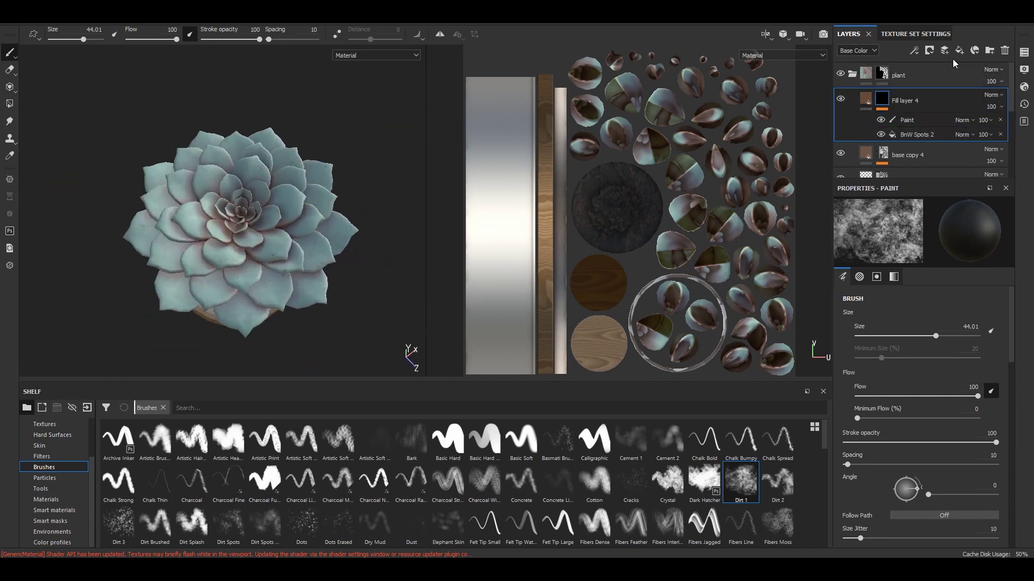
Duplicate Fill layer 4 in red, masked by a Curvature generator with lowered Global Balance.
{"action": "key", "text": "ctrl+d"}
{"action": "left_click", "coordinate": [921, 452]}
{"action": "left_click", "coordinate": [969, 350]}
{"action": "left_click", "coordinate": [974, 50]}
{"action": "left_click", "coordinate": [937, 228]}
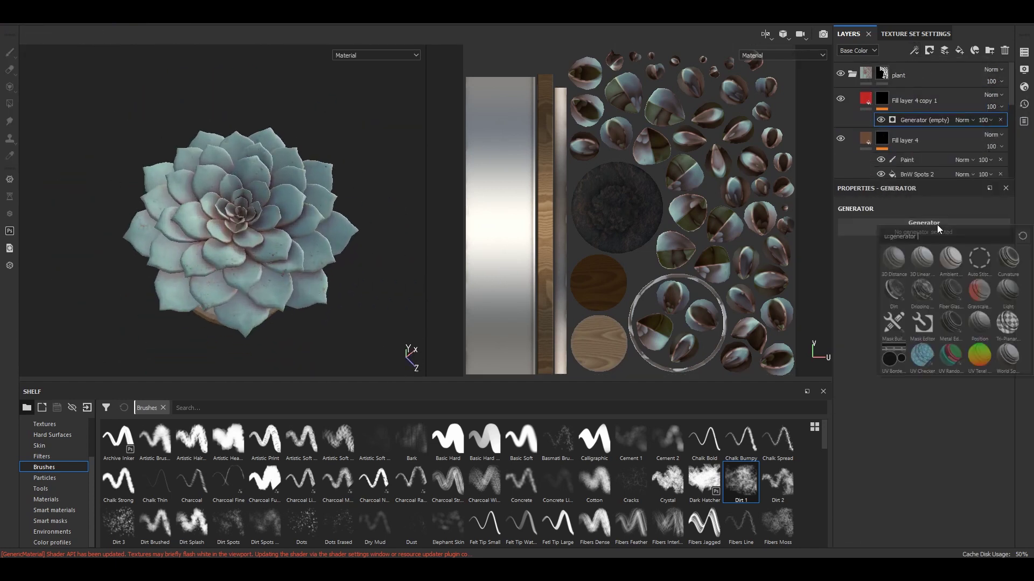
{"action": "left_click", "coordinate": [1009, 257]}
{"action": "mouse_move", "coordinate": [929, 316]}
{"action": "left_mouse_down"}
{"action": "mouse_move", "coordinate": [857, 316]}
{"action": "mouse_move", "coordinate": [888, 296]}
{"action": "left_mouse_up"}
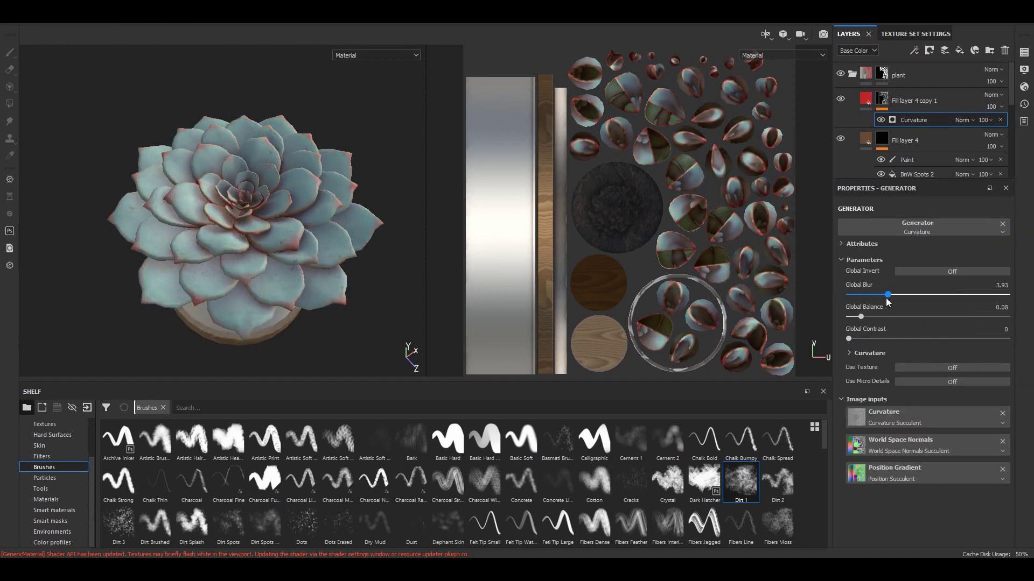
Check the copy's Curvature mask settings while orbiting around the plant and pot.
{"action": "left_click", "coordinate": [876, 101]}
{"action": "scroll", "coordinate": [264, 342], "scroll_direction": "down", "scroll_amount": 5}
{"action": "left_click_drag", "start_coordinate": [168, 297], "coordinate": [277, 300], "text": "alt"}
{"action": "left_click", "coordinate": [882, 101]}
{"action": "scroll", "coordinate": [283, 247], "scroll_direction": "up", "scroll_amount": 3}
{"action": "scroll", "coordinate": [283, 247], "scroll_direction": "down", "scroll_amount": 3}
{"action": "left_click_drag", "start_coordinate": [282, 247], "coordinate": [163, 268], "text": "alt"}
{"action": "scroll", "coordinate": [163, 267], "scroll_direction": "up", "scroll_amount": 5}
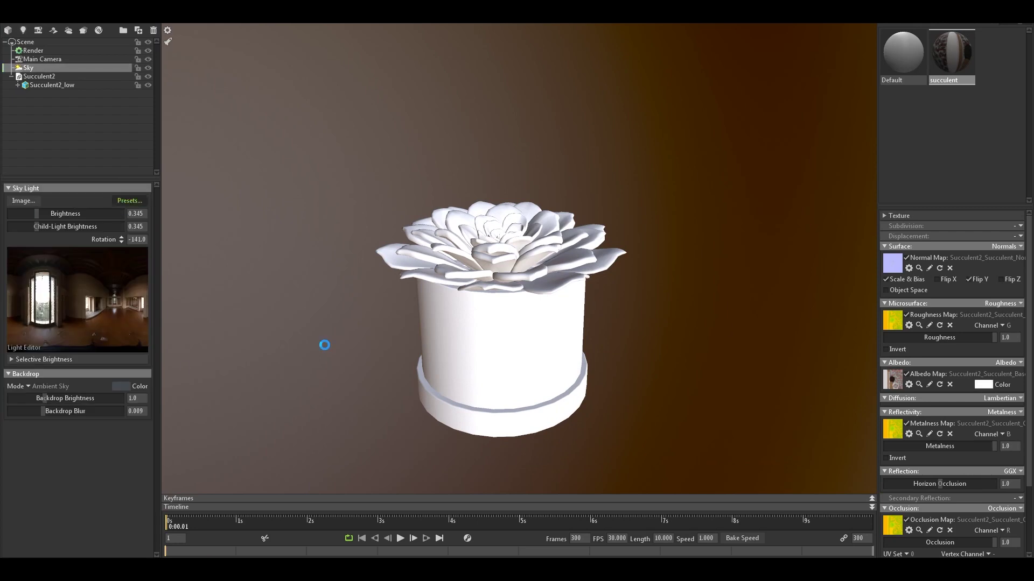
Apply the Forest Path sky preset and add a shadow catcher.
{"action": "left_click", "coordinate": [226, 414]}
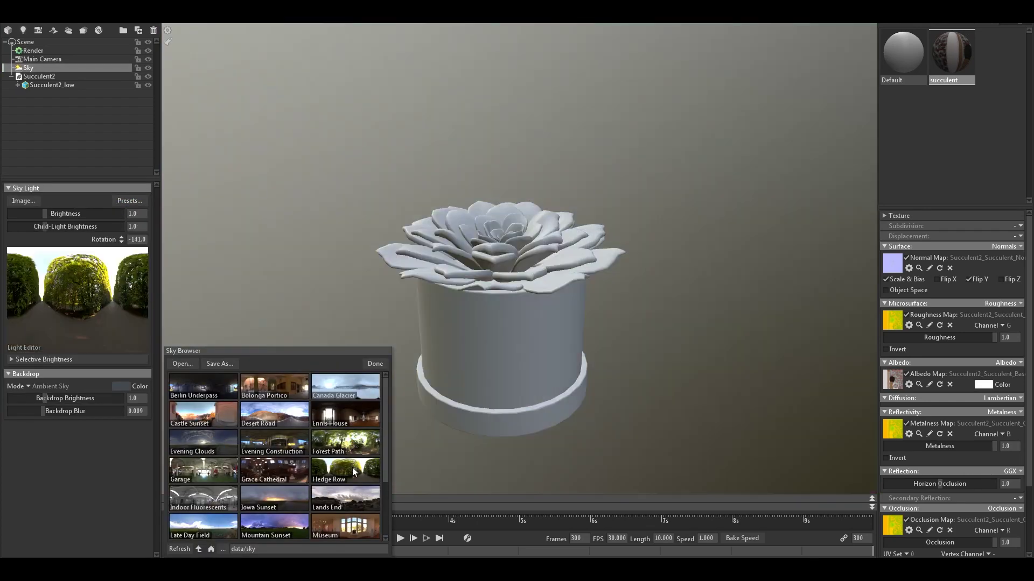
{"action": "left_click", "coordinate": [376, 364]}
{"action": "left_click", "coordinate": [54, 30]}
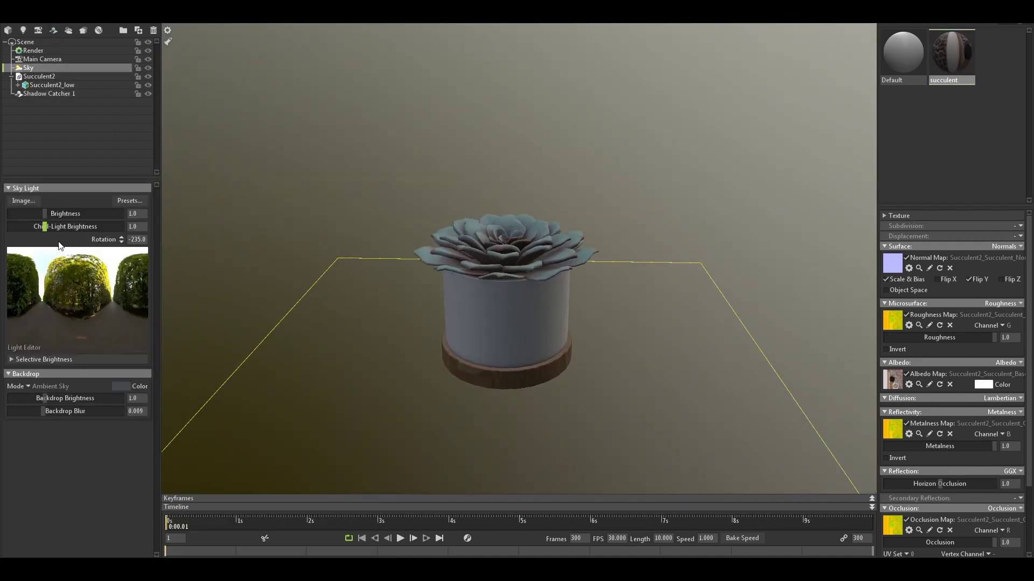
Rotate the sky and lower its brightness, discarding a test sky light.
{"action": "left_click", "coordinate": [70, 259]}
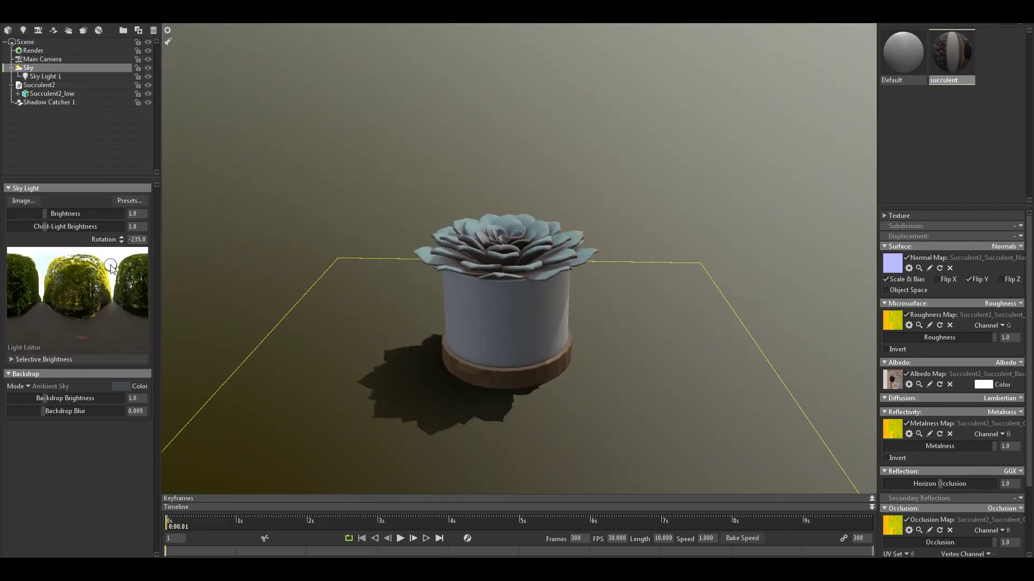
{"action": "left_click_drag", "start_coordinate": [323, 265], "coordinate": [363, 263], "text": "shift"}
{"action": "mouse_move", "coordinate": [65, 213]}
{"action": "left_mouse_down"}
{"action": "mouse_move", "coordinate": [35, 213]}
{"action": "mouse_move", "coordinate": [45, 226]}
{"action": "mouse_move", "coordinate": [28, 213]}
{"action": "left_mouse_up"}
{"action": "key", "text": "Delete"}
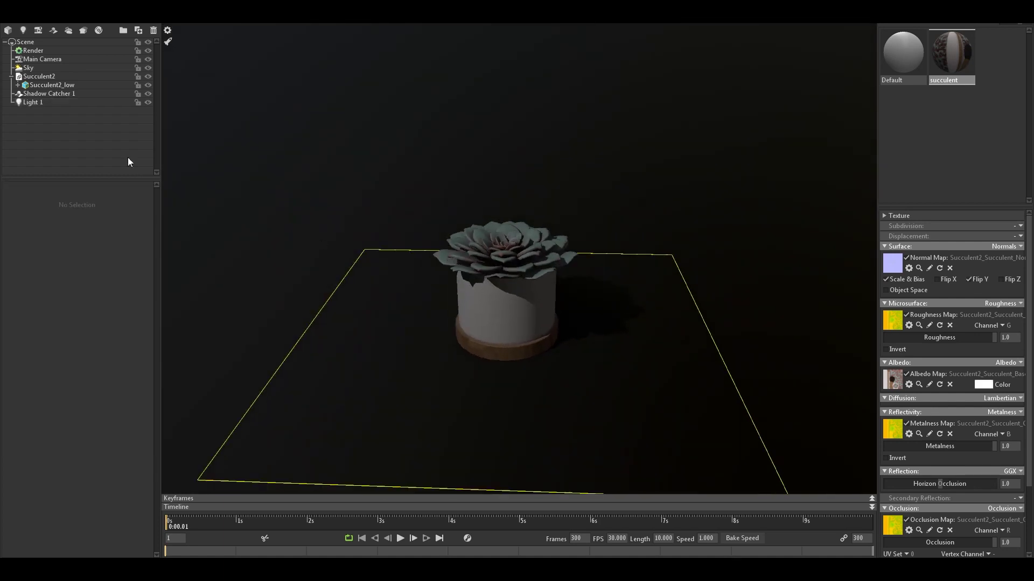
Make Light 1 pale warm orange (ffe7d4), brighter, with a 46.15 spot angle; add an omni light.
{"action": "left_click", "coordinate": [142, 235]}
{"action": "left_click", "coordinate": [330, 533]}
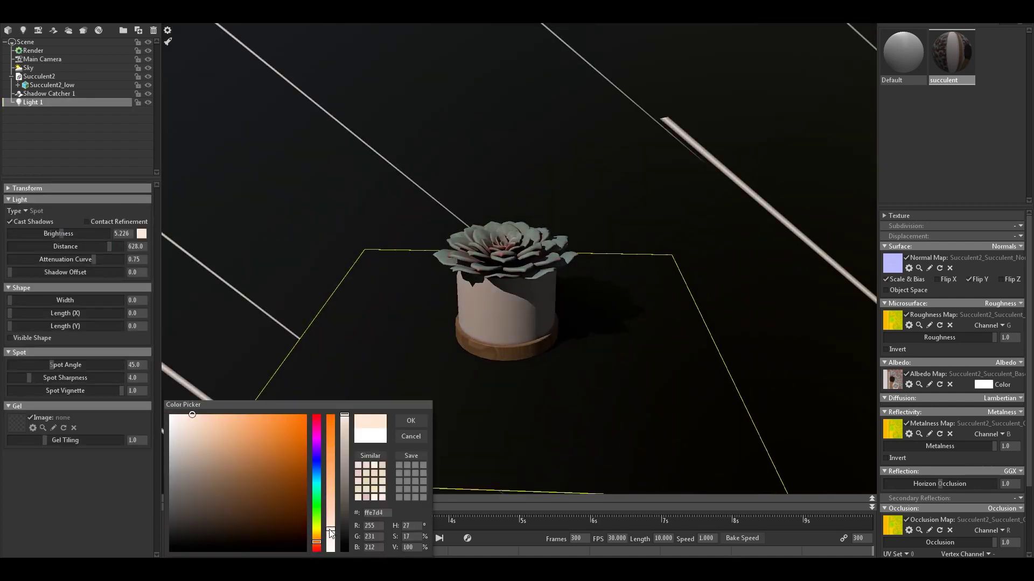
{"action": "left_click", "coordinate": [411, 421]}
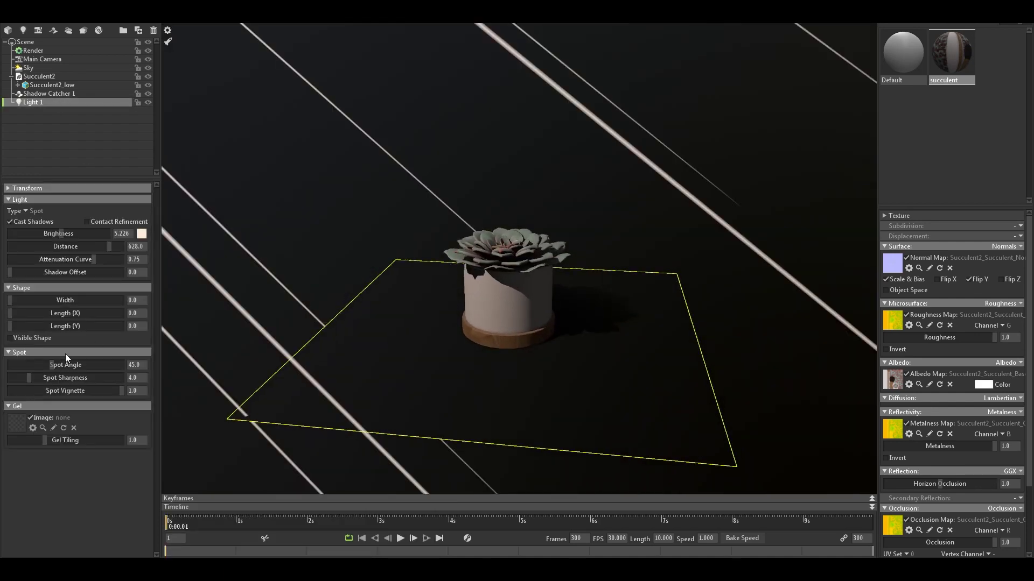
{"action": "left_click_drag", "start_coordinate": [61, 234], "coordinate": [66, 234]}
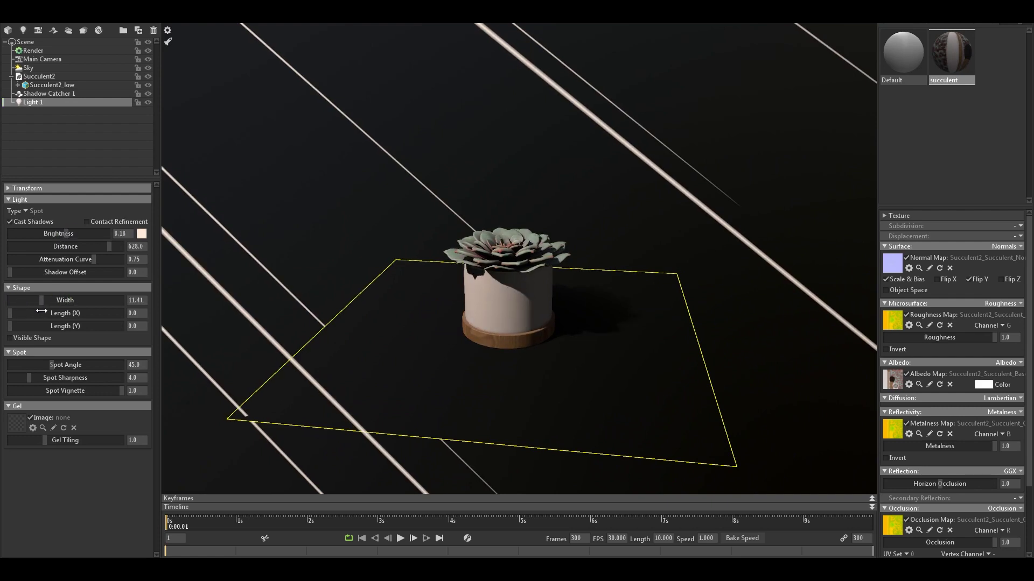
{"action": "left_click_drag", "start_coordinate": [43, 366], "coordinate": [46, 366]}
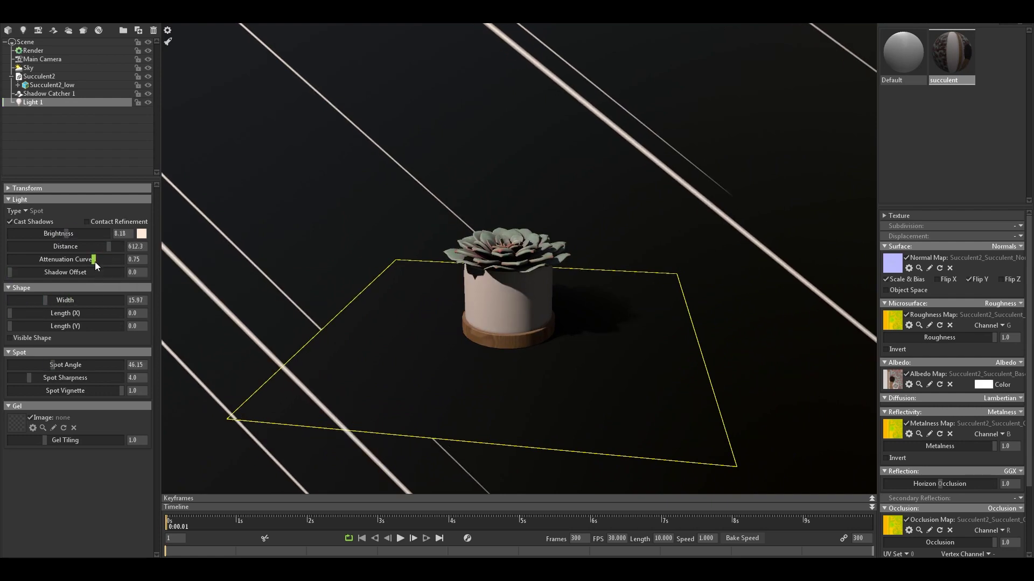
{"action": "left_click", "coordinate": [24, 29]}
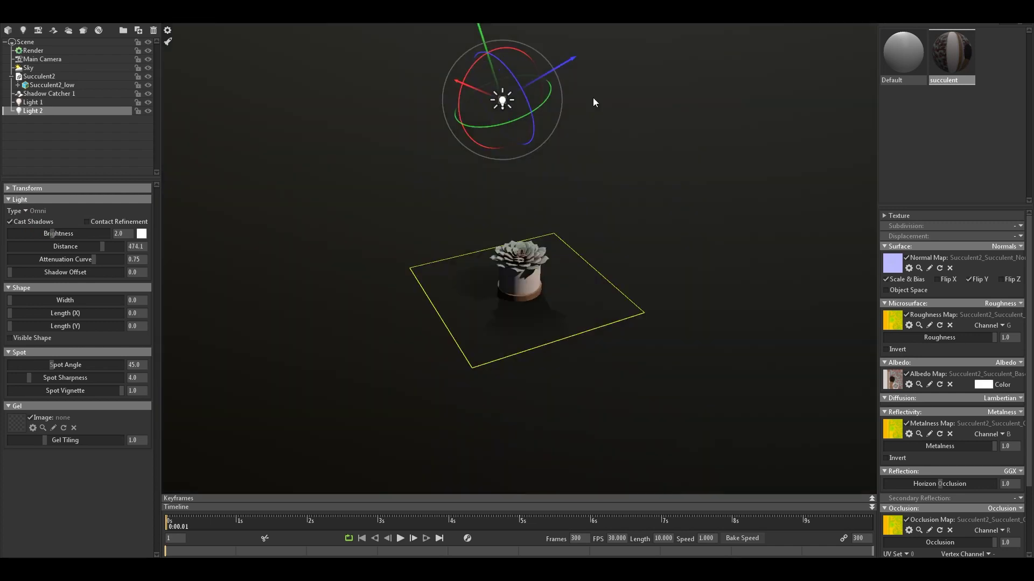
Move the second light down and right and enlarge it for softer lighting.
{"action": "left_click_drag", "start_coordinate": [595, 103], "coordinate": [468, 185]}
{"action": "scroll", "coordinate": [628, 210], "scroll_direction": "up", "scroll_amount": 2}
{"action": "left_click_drag", "start_coordinate": [757, 203], "coordinate": [734, 157]}
{"action": "scroll", "coordinate": [651, 124], "scroll_direction": "up", "scroll_amount": 2}
{"action": "left_click_drag", "start_coordinate": [53, 300], "coordinate": [57, 302]}
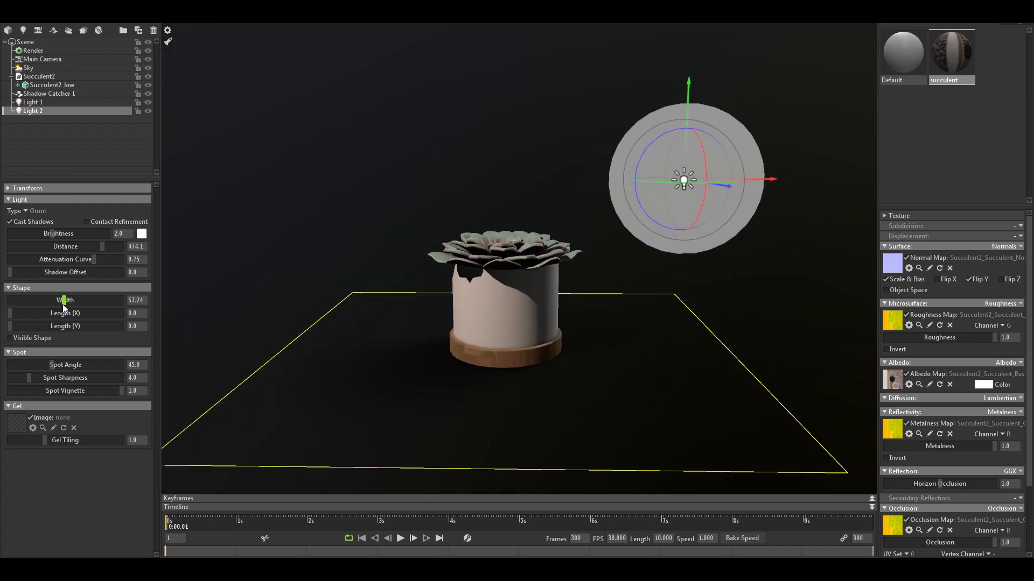
Set the succulent material to Subsurface Scatter with 0.681 translucency.
{"action": "left_click", "coordinate": [506, 312]}
{"action": "scroll", "coordinate": [965, 387], "scroll_direction": "down", "scroll_amount": 3}
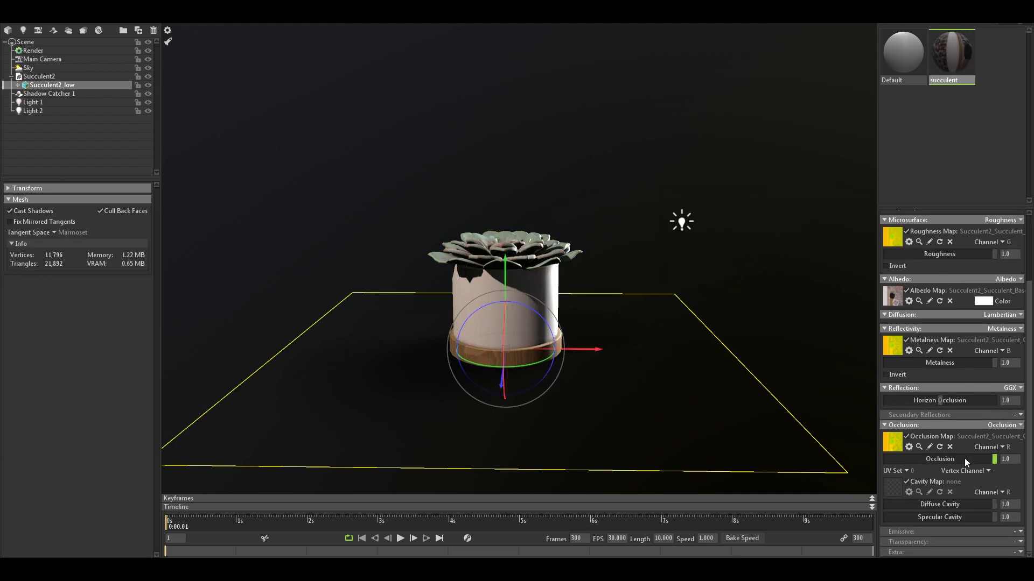
{"action": "left_click", "coordinate": [970, 366]}
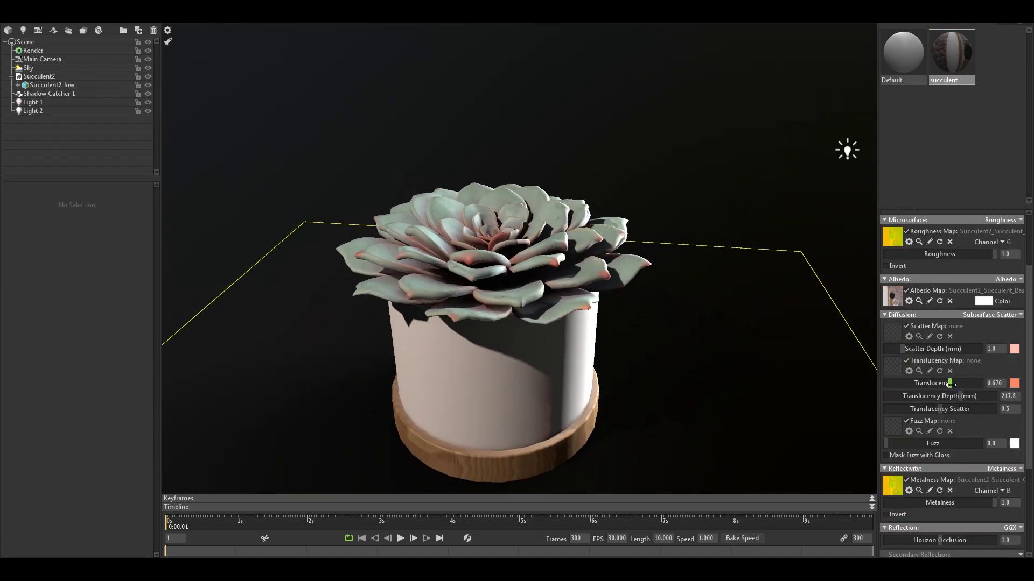
{"action": "left_click_drag", "start_coordinate": [948, 384], "coordinate": [952, 384]}
{"action": "left_click", "coordinate": [847, 150]}
{"action": "scroll", "coordinate": [449, 266], "scroll_direction": "down", "scroll_amount": 3}
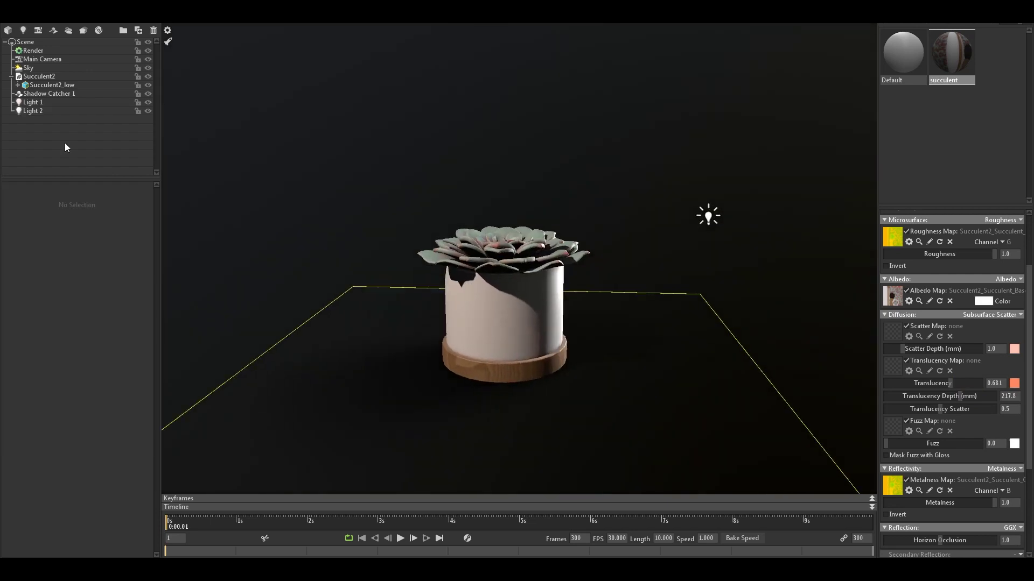
Brighten the sky backdrop to grey.
{"action": "left_click", "coordinate": [28, 67]}
{"action": "left_click_drag", "start_coordinate": [43, 398], "coordinate": [72, 399]}
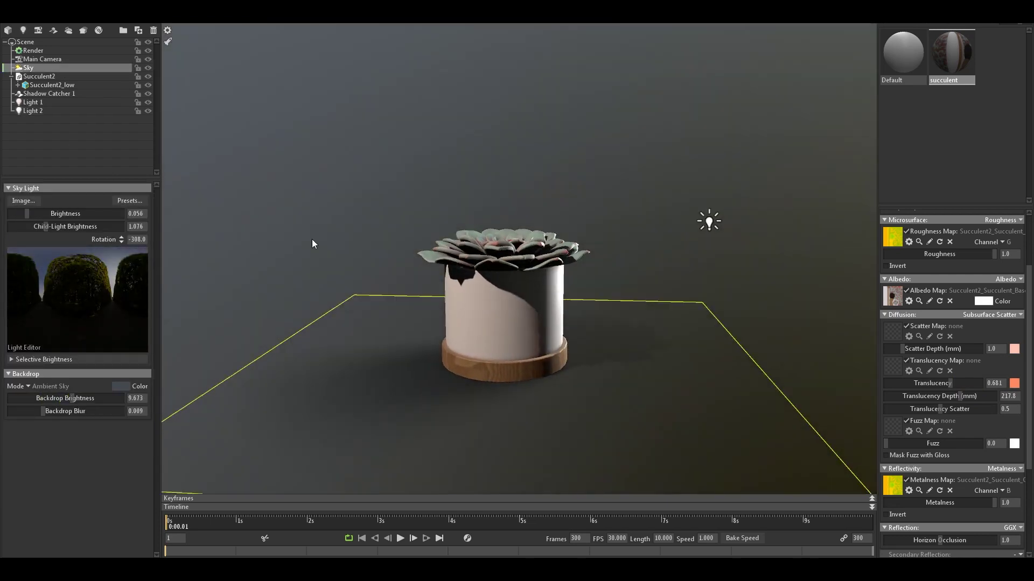
{"action": "left_click", "coordinate": [33, 50]}
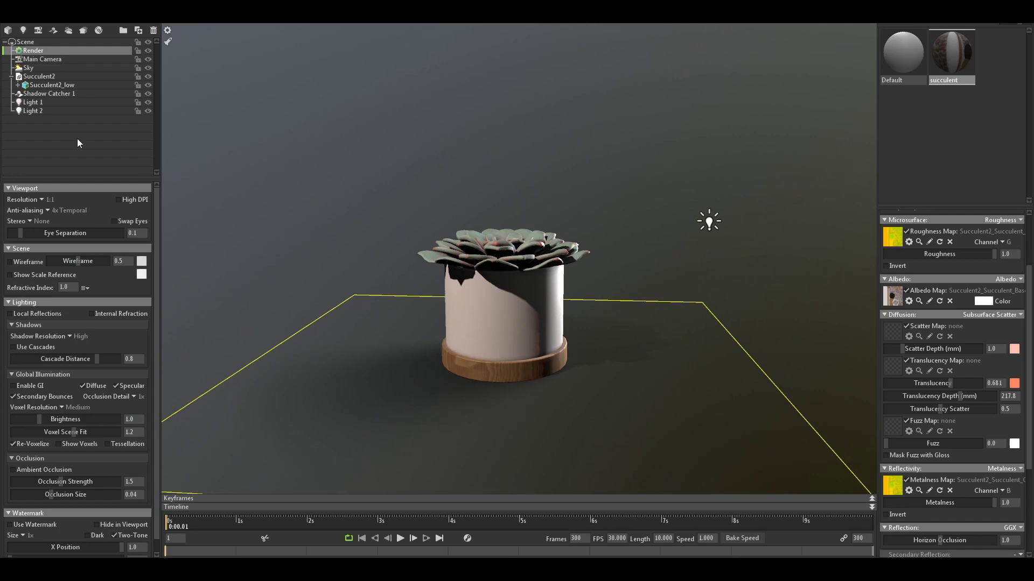
Set shadow resolution to Ludicrous, enable global illumination, and set voxel resolution to High.
{"action": "left_click", "coordinate": [92, 357]}
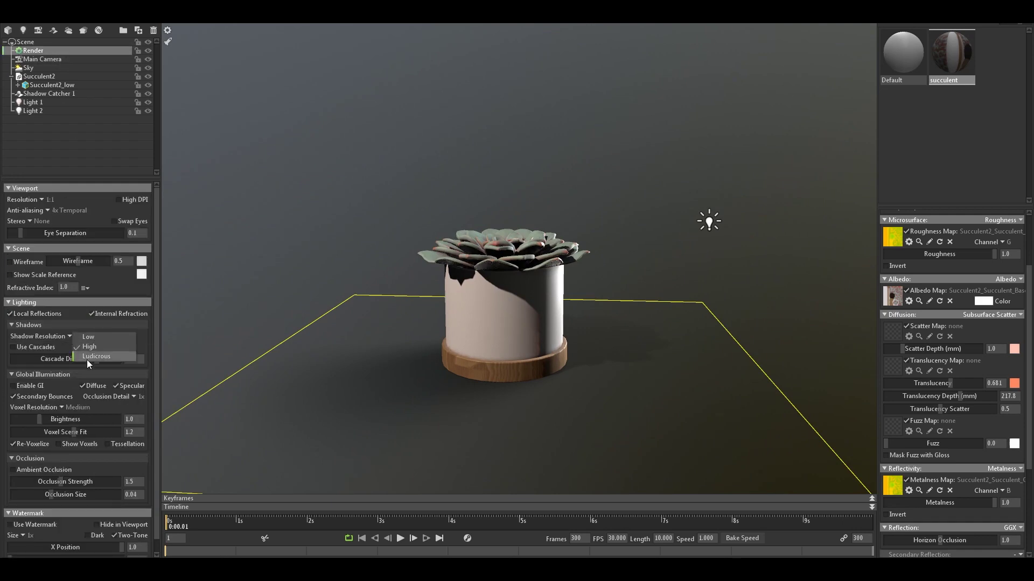
{"action": "left_click", "coordinate": [40, 386]}
{"action": "left_click", "coordinate": [61, 407]}
{"action": "left_click", "coordinate": [81, 426]}
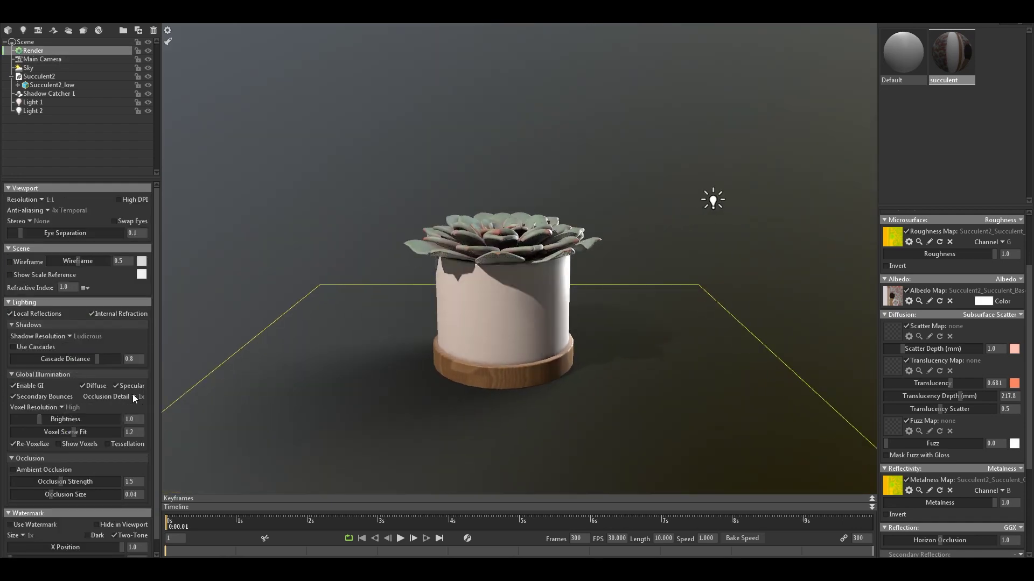
Move the second light behind the pot to backlight it; revert the material to Lambertian.
{"action": "left_click_drag", "start_coordinate": [323, 350], "coordinate": [577, 307]}
{"action": "left_click", "coordinate": [759, 183]}
{"action": "mouse_move", "coordinate": [704, 184]}
{"action": "left_mouse_down"}
{"action": "mouse_move", "coordinate": [620, 134]}
{"action": "mouse_move", "coordinate": [644, 41]}
{"action": "left_mouse_up"}
{"action": "left_click", "coordinate": [668, 224]}
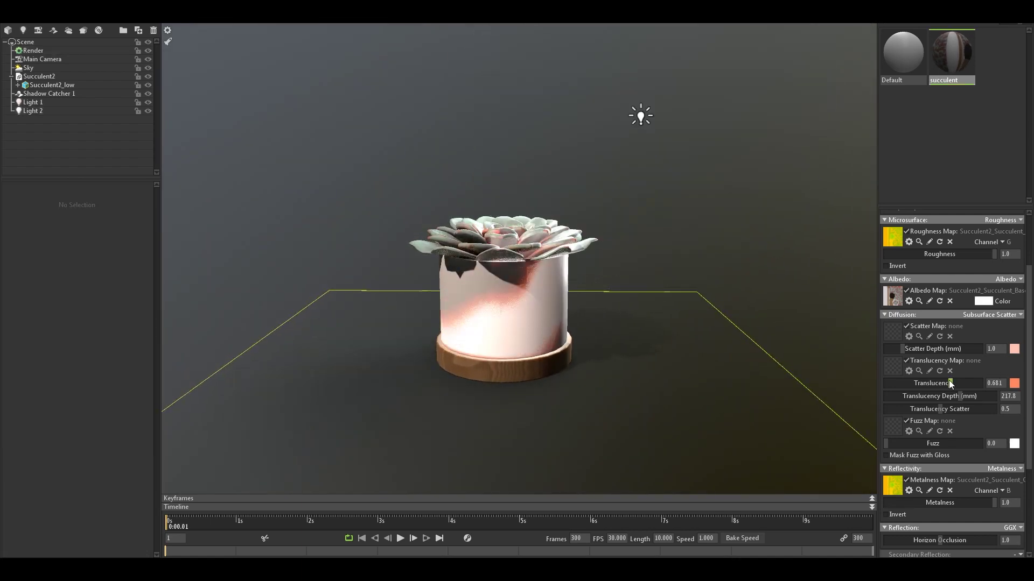
{"action": "left_click", "coordinate": [1001, 314]}
{"action": "left_click", "coordinate": [964, 327]}
{"action": "left_click", "coordinate": [641, 116]}
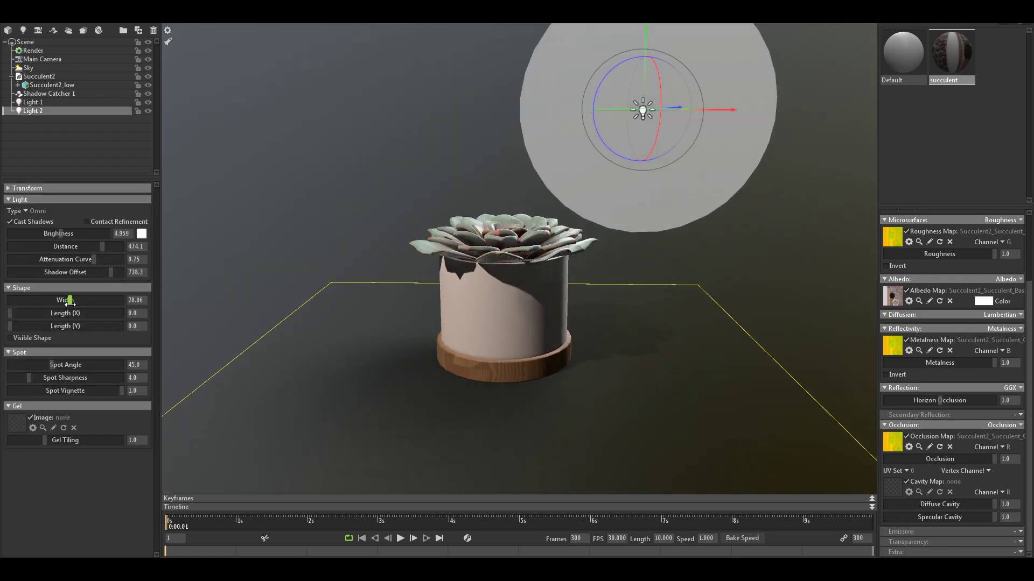
Lower ambient occlusion strength to 3.954.
{"action": "left_click", "coordinate": [33, 50]}
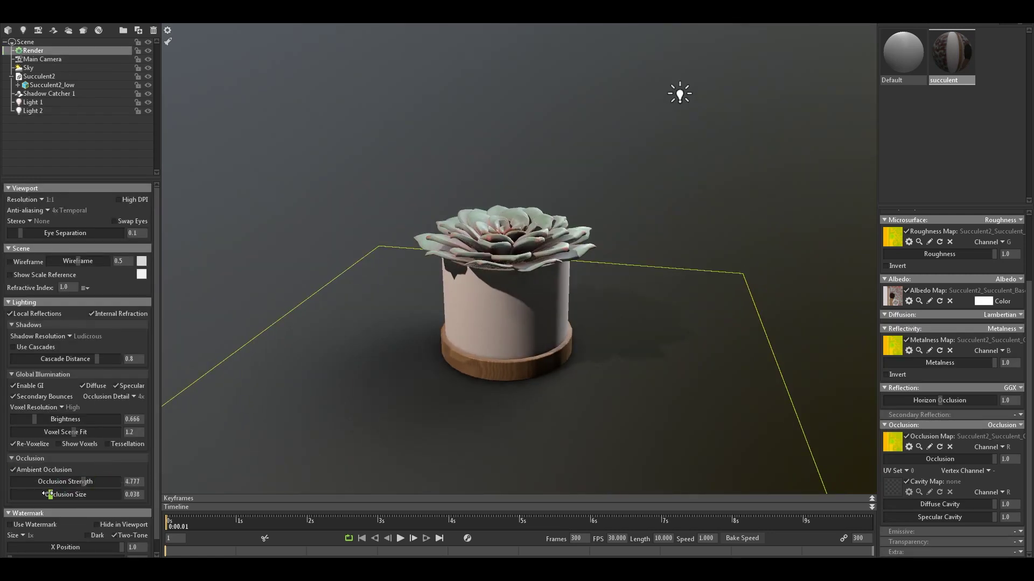
{"action": "left_click_drag", "start_coordinate": [81, 481], "coordinate": [66, 421]}
{"action": "left_click_drag", "start_coordinate": [602, 273], "coordinate": [547, 279]}
{"action": "left_click", "coordinate": [49, 68]}
Raise global illumination brightness to 0.806 in the render settings.
{"action": "left_click", "coordinate": [33, 50]}
{"action": "left_click_drag", "start_coordinate": [33, 421], "coordinate": [39, 421]}
{"action": "mouse_move", "coordinate": [291, 252]}
{"action": "left_mouse_down"}
{"action": "mouse_move", "coordinate": [367, 273]}
{"action": "mouse_move", "coordinate": [418, 212]}
{"action": "left_mouse_up"}
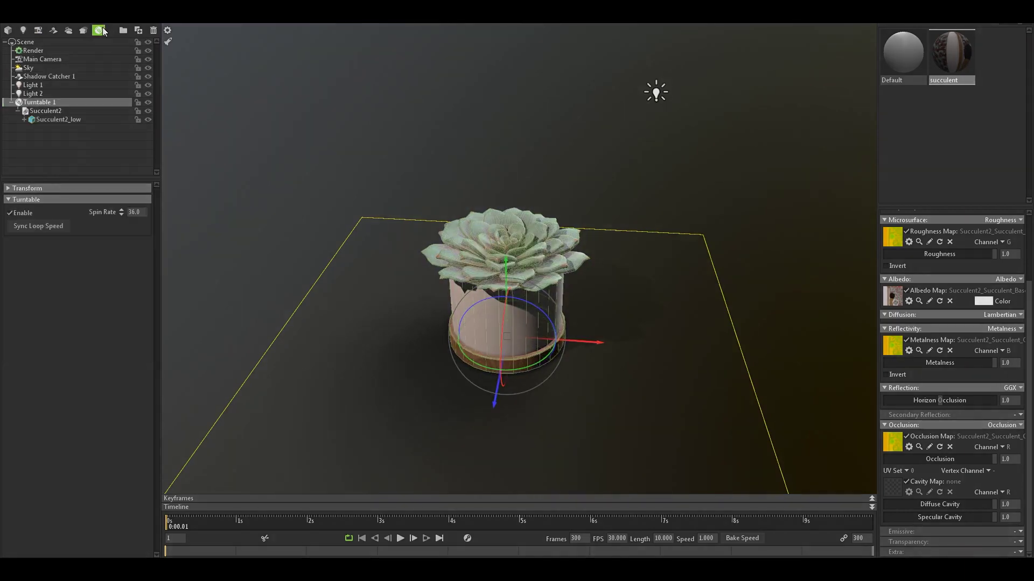